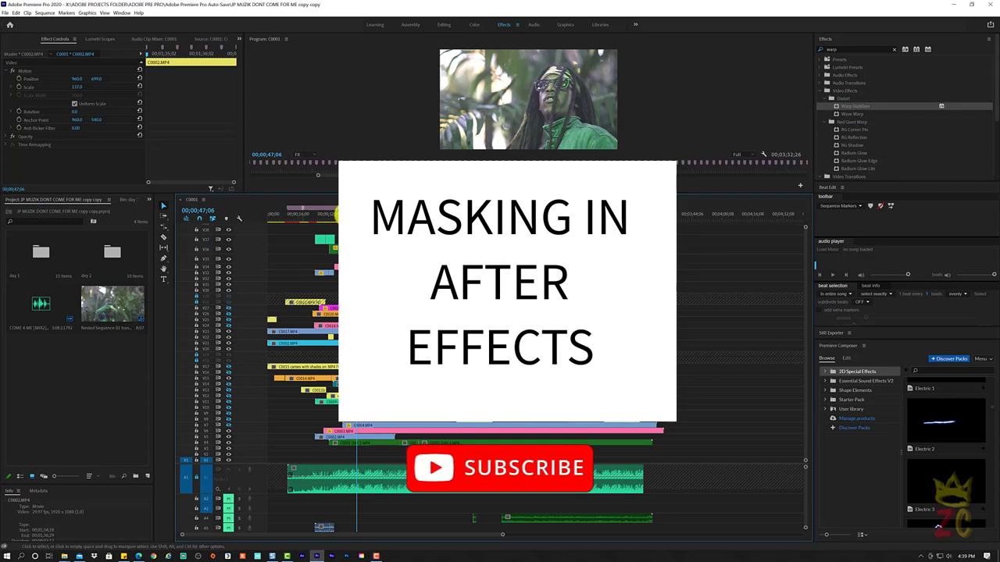
# Step: Play the edit from about 41 seconds to review it, stopping back at 1;02;26
pyautogui.click(346, 213)
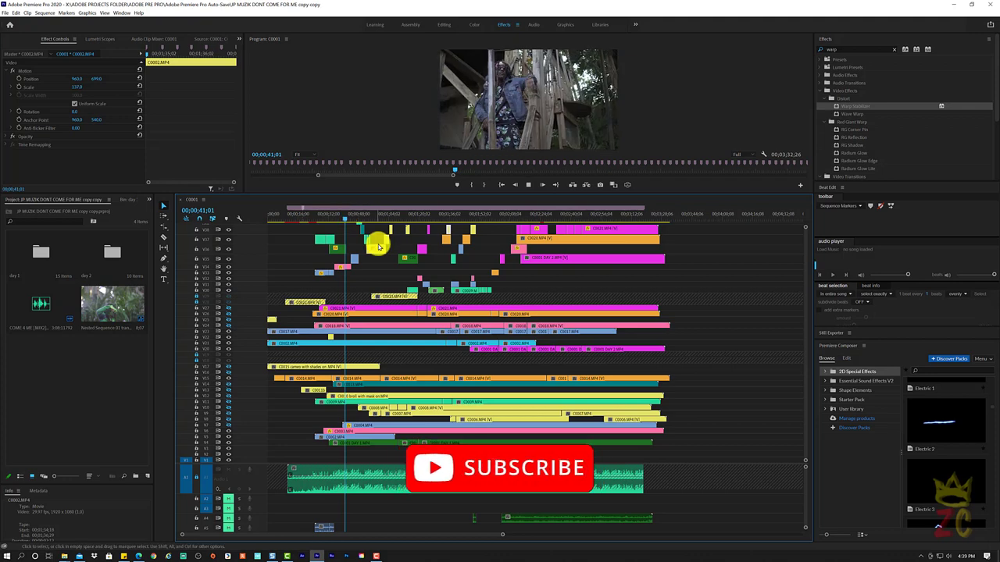
pyautogui.press('space')
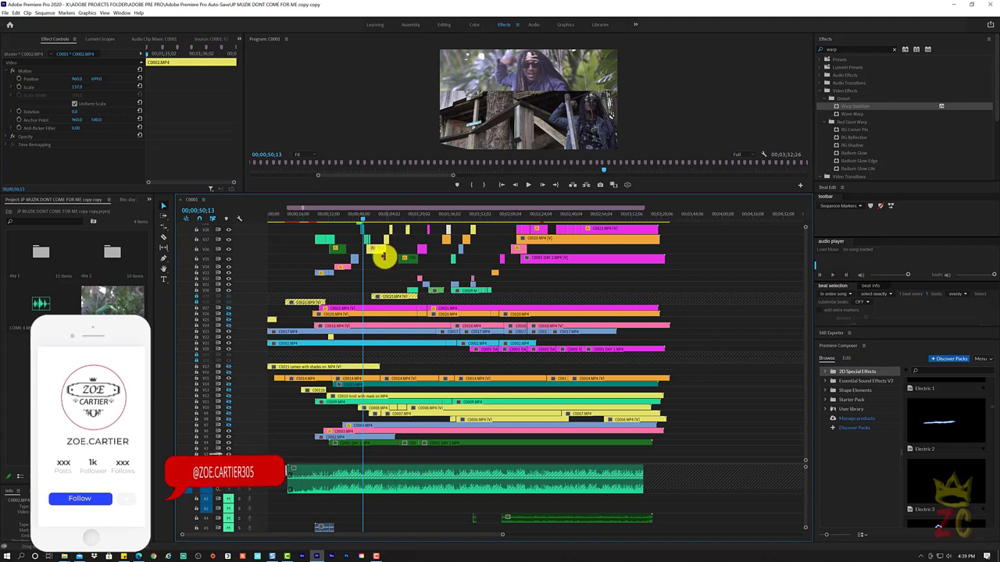
pyautogui.scroll(3, 366, 265)
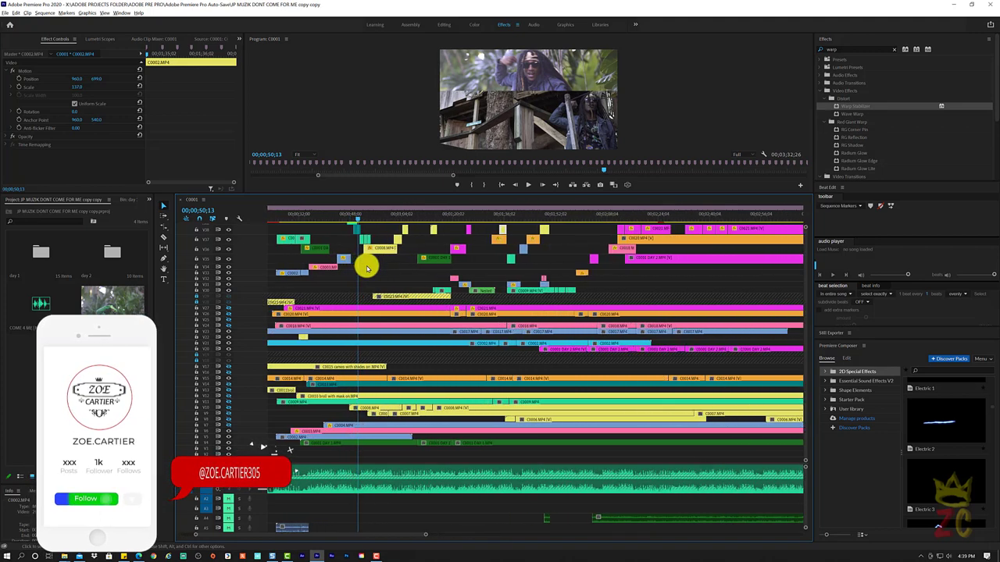
pyautogui.scroll(3, 367, 266)
pyautogui.press('space')
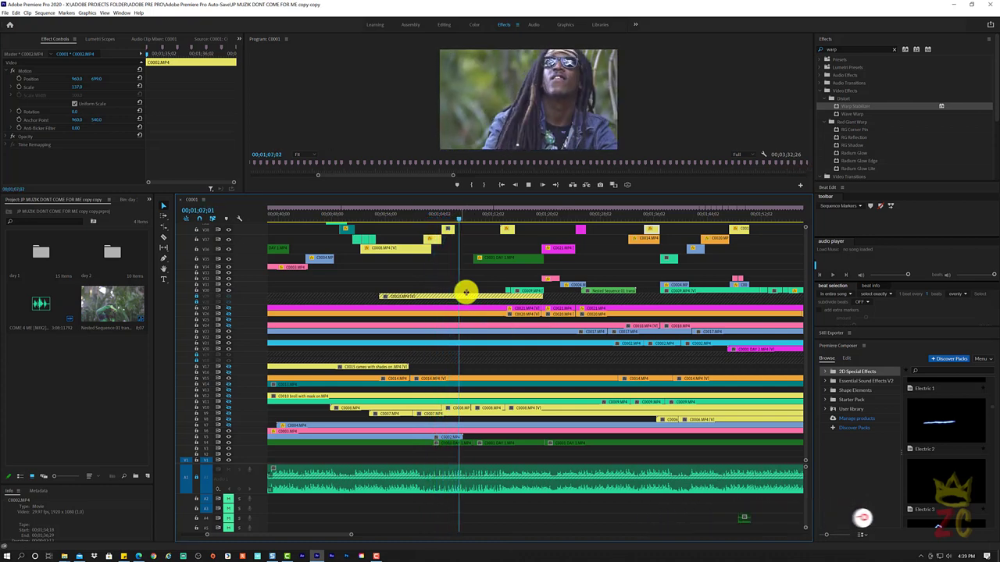
pyautogui.click(432, 218)
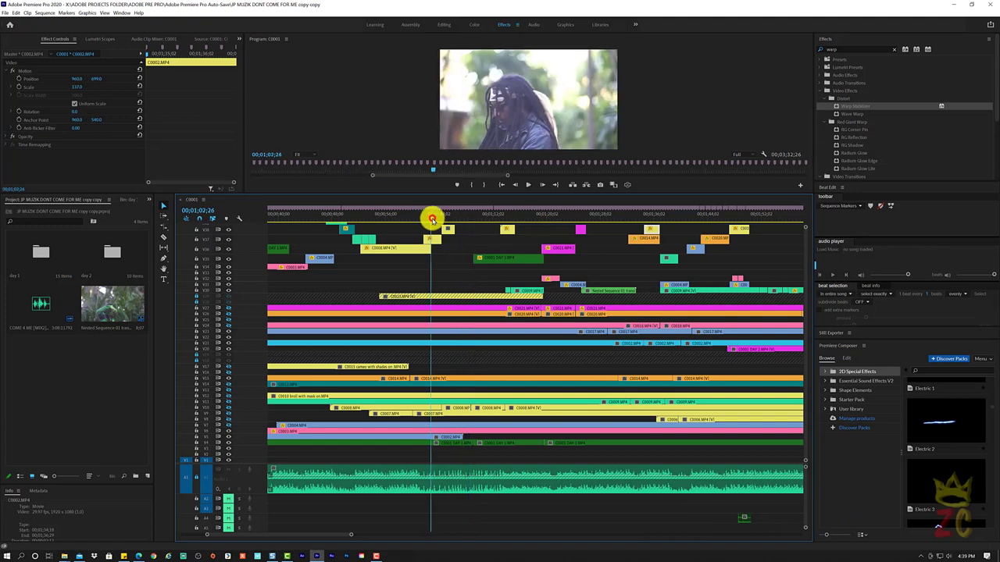
# Step: Retime the C0008 clip to 83.1% speed using Optical Flow, then watch it play back
pyautogui.click(451, 228)
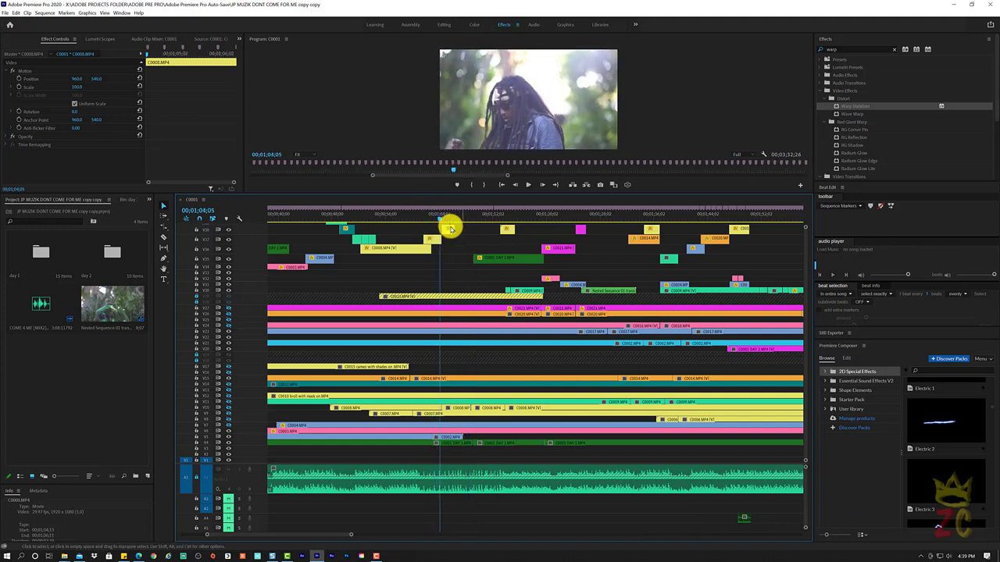
pyautogui.hotkey('ctrl', 'r')
pyautogui.click(497, 259)
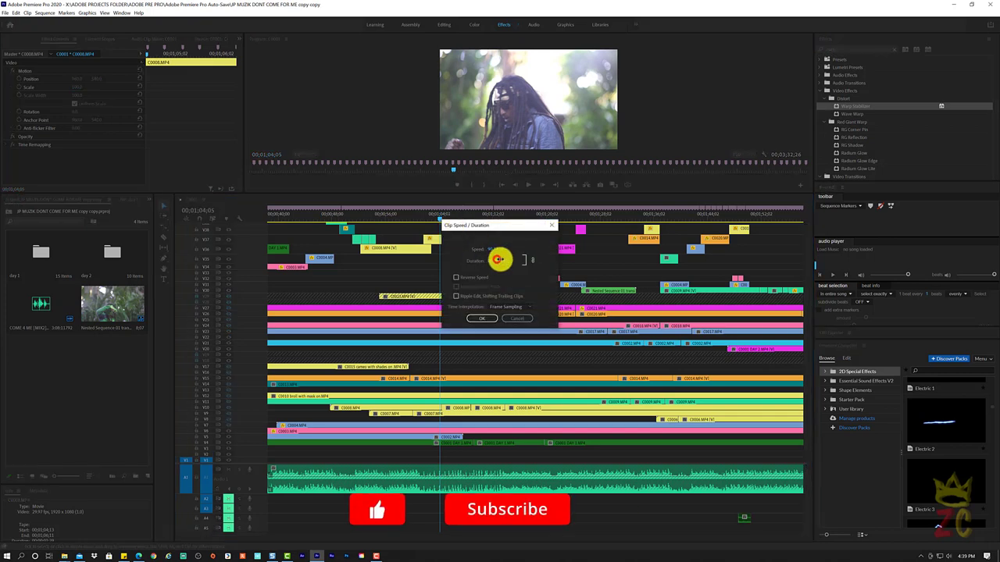
pyautogui.moveTo(498, 260); pyautogui.dragTo(495, 258)
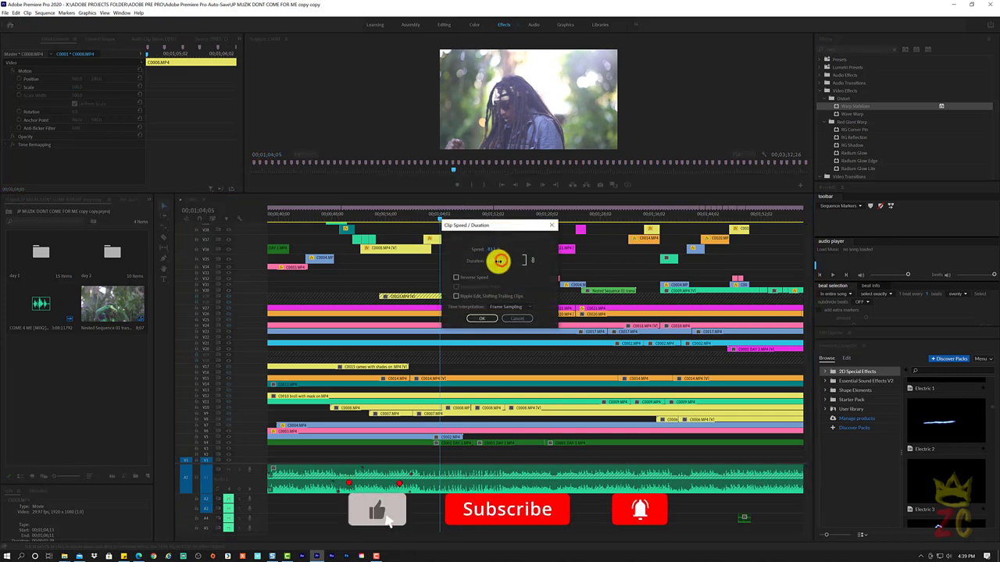
pyautogui.click(506, 307)
pyautogui.click(506, 335)
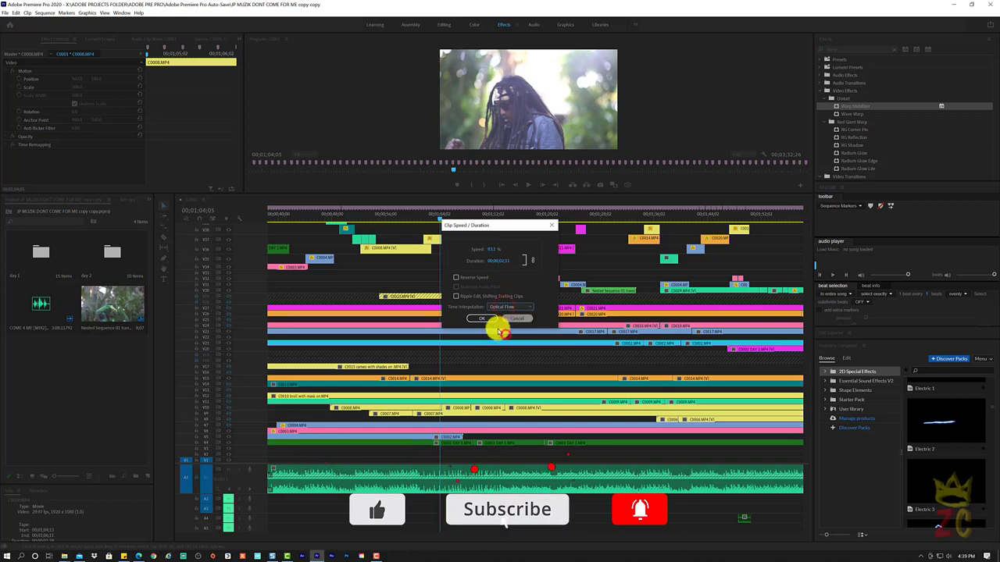
pyautogui.click(481, 317)
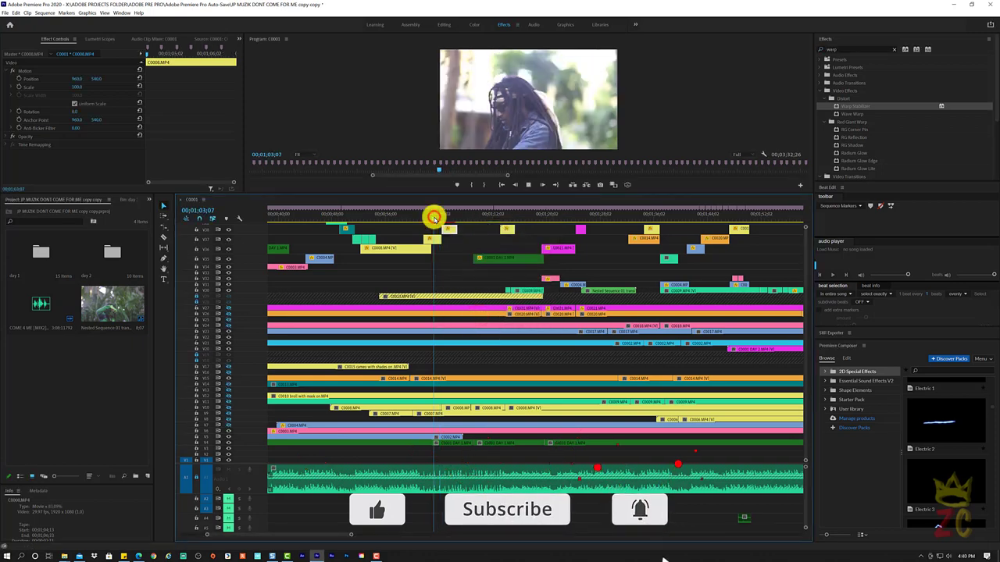
pyautogui.press('space')
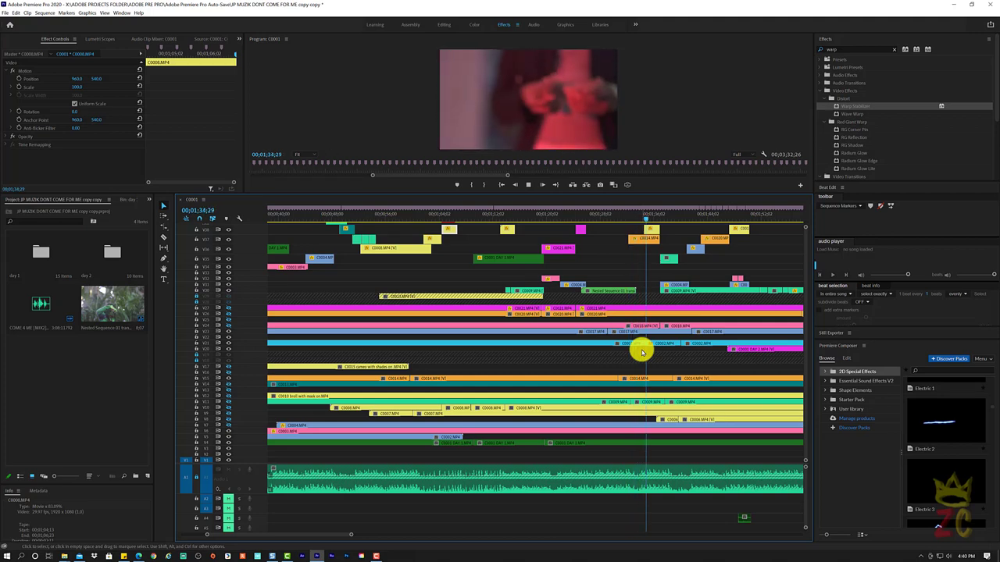
pyautogui.press('space')
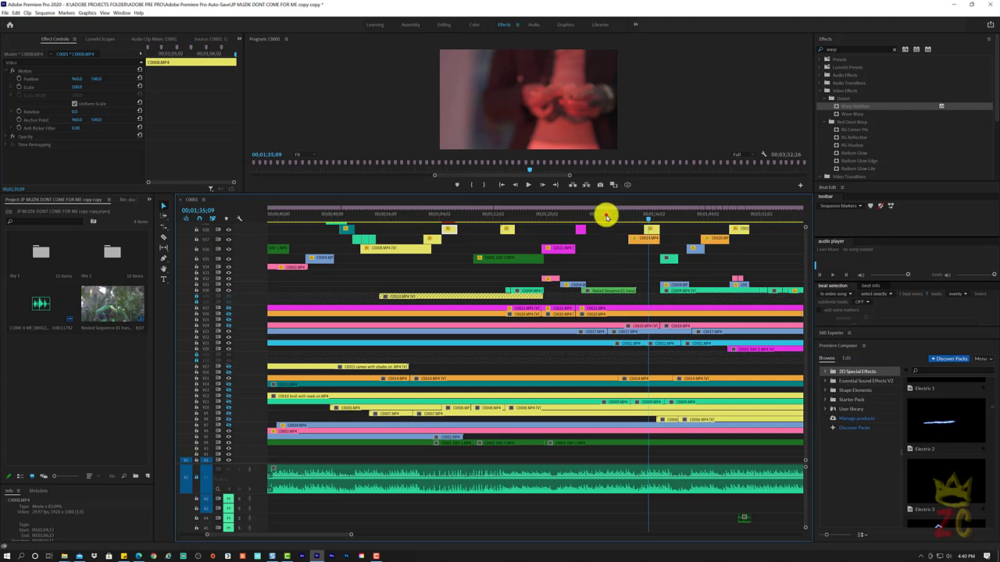
# Step: Select the Nested Sequence 01 transition mask pole clip and scrub through it from 00;01;26;19
pyautogui.click(606, 218)
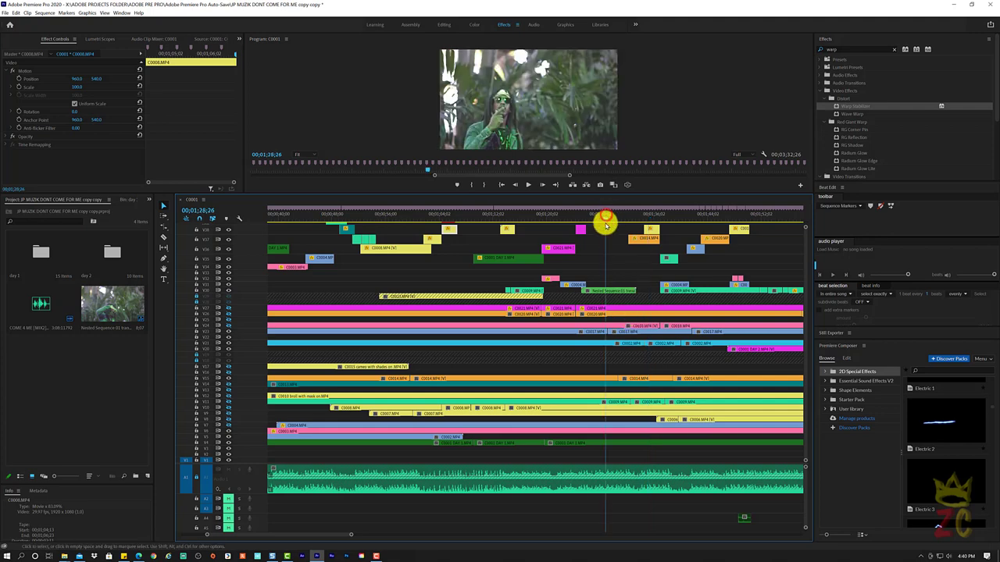
pyautogui.click(599, 291)
pyautogui.click(592, 219)
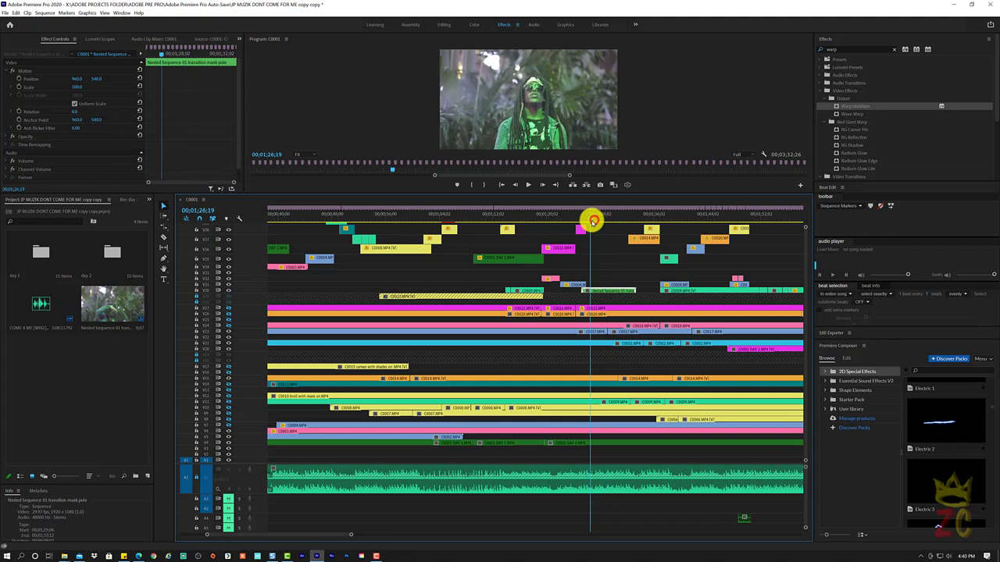
pyautogui.moveTo(594, 221); pyautogui.dragTo(608, 218)
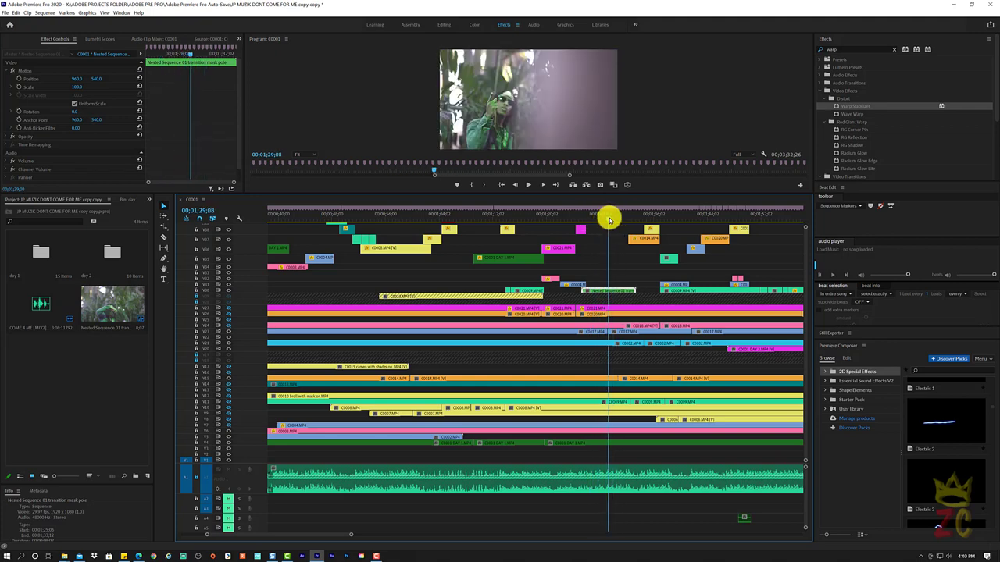
# Step: Replace the nested clip with an After Effects composition
pyautogui.rightClick(618, 292)
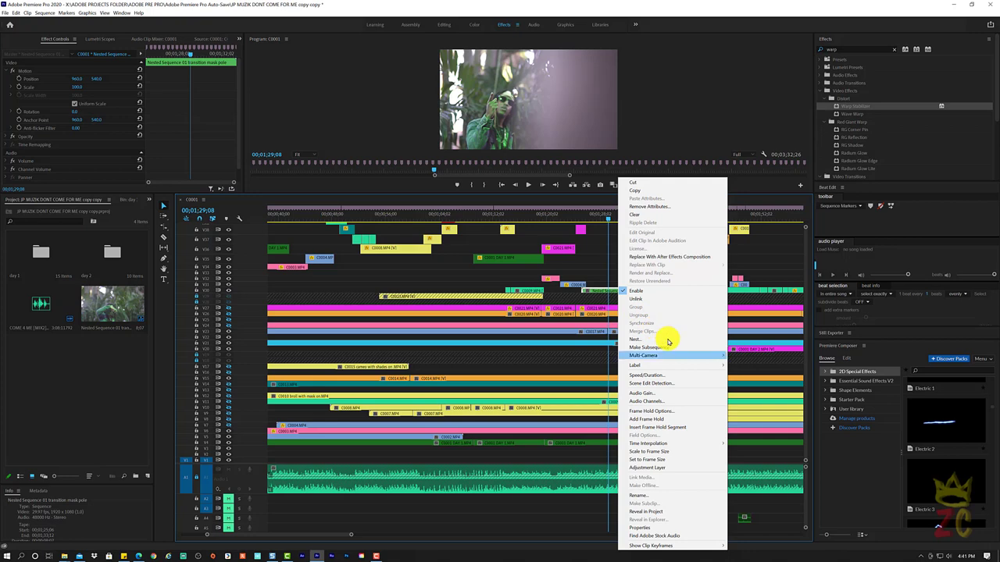
pyautogui.click(617, 286)
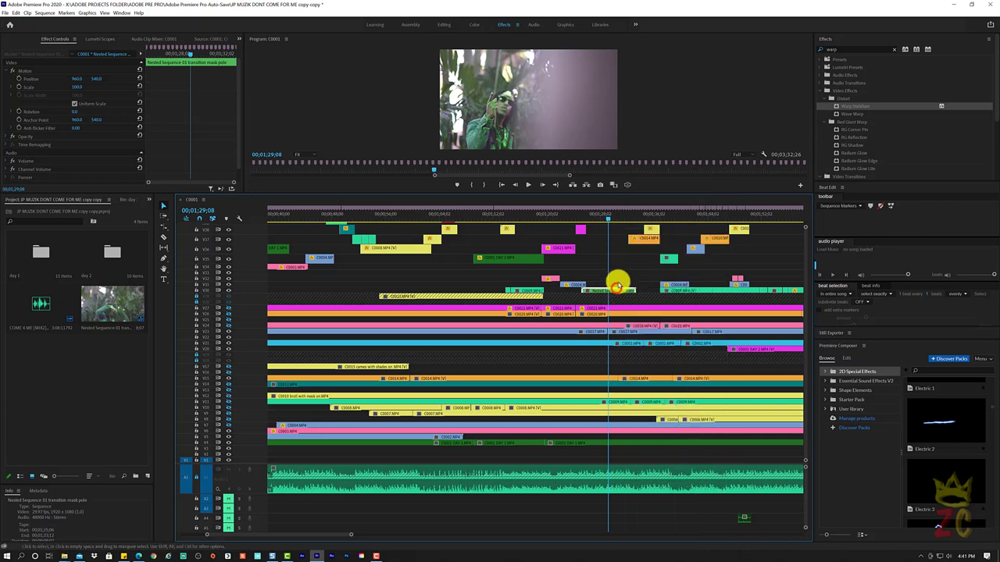
pyautogui.rightClick(615, 292)
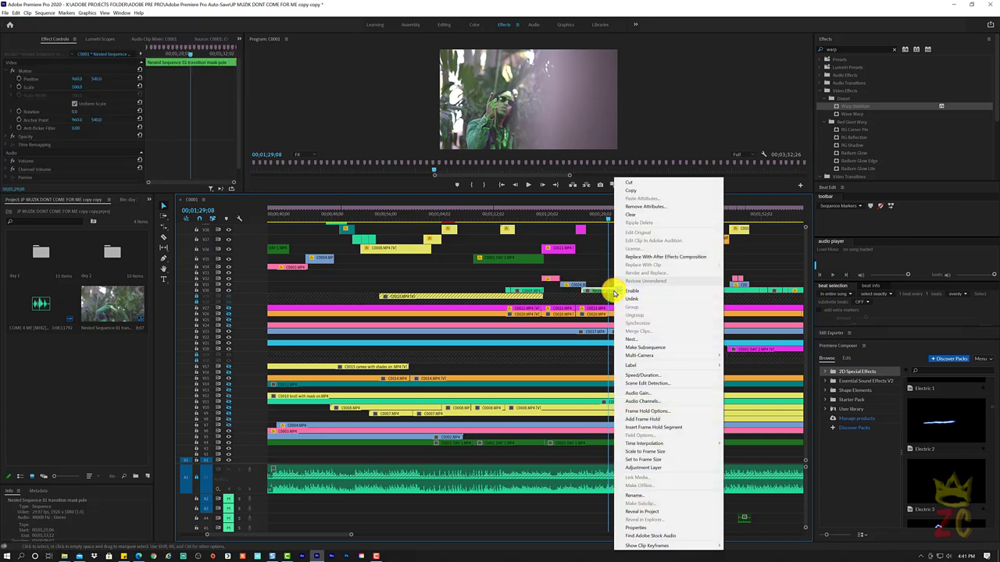
pyautogui.click(675, 262)
pyautogui.write('jp muzik transition masked pole come 4 me')
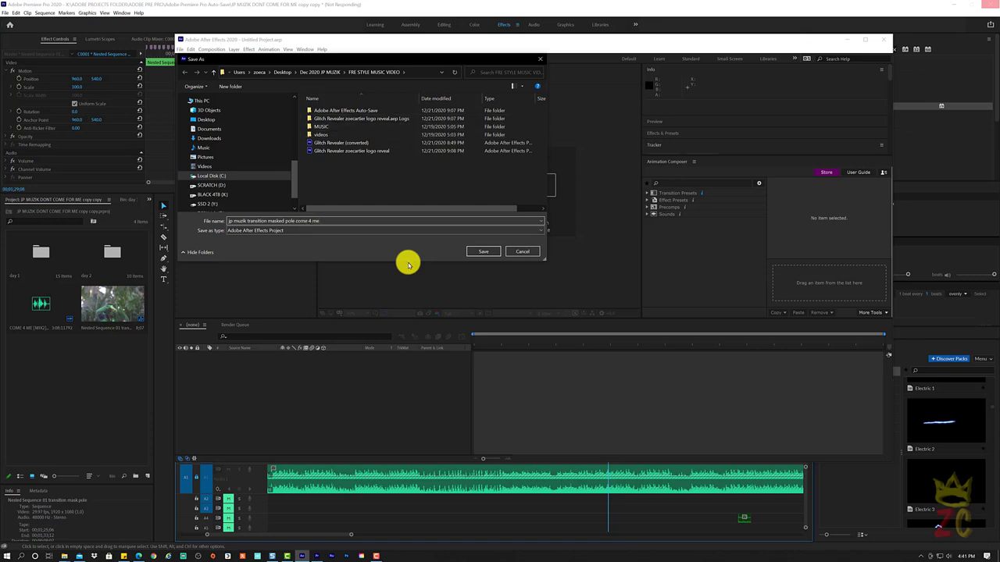
# Step: Save the After Effects project in BLACK 4TB (X) > ADOBE PROJECTS FOLDER > AFTER EFFECTS
pyautogui.click(322, 72)
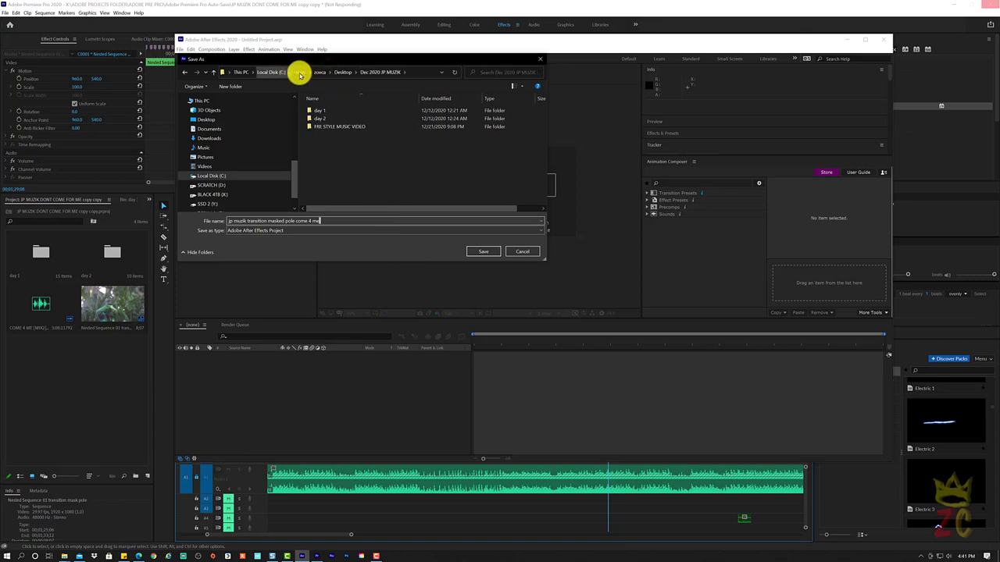
pyautogui.click(343, 73)
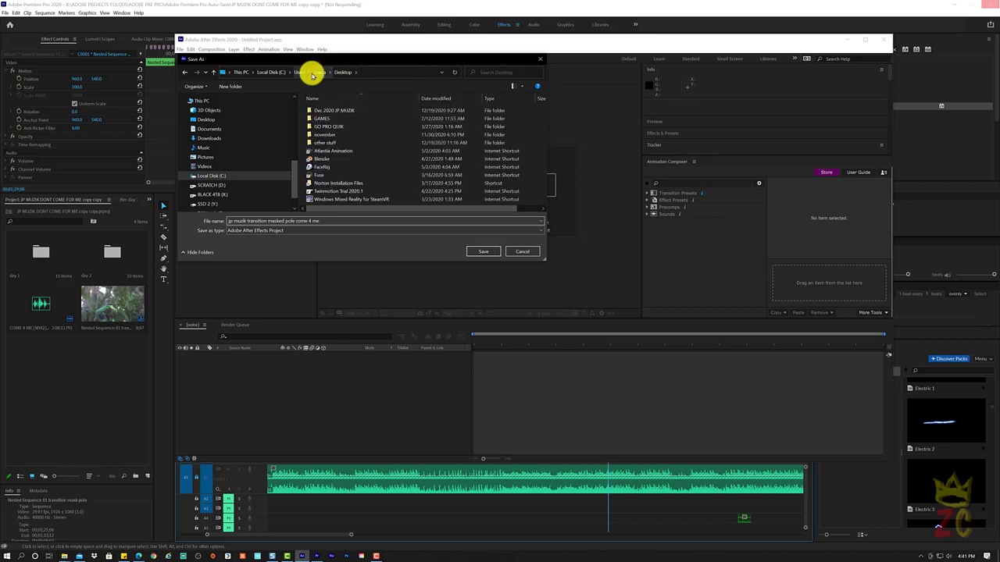
pyautogui.click(234, 193)
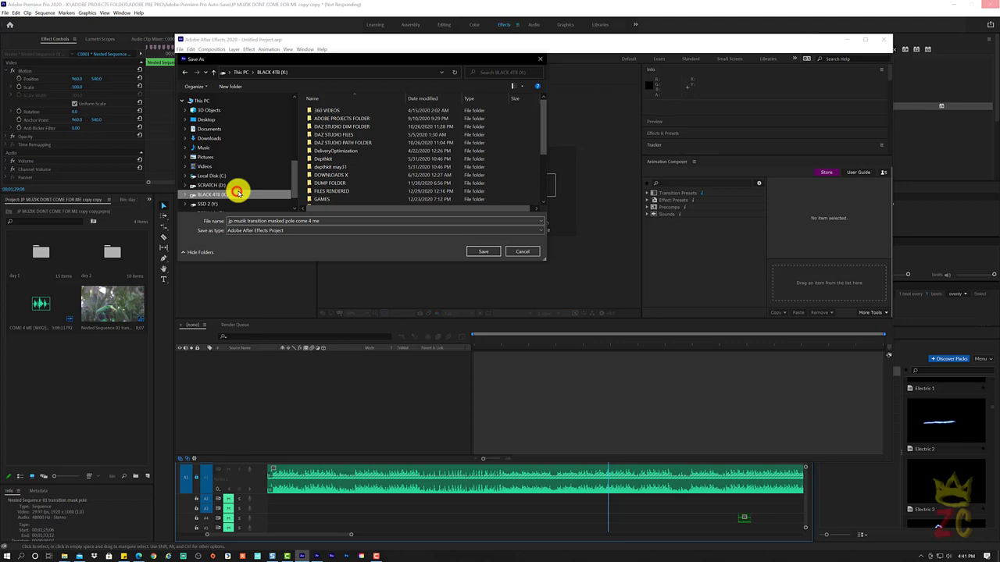
pyautogui.doubleClick(341, 118)
pyautogui.doubleClick(343, 120)
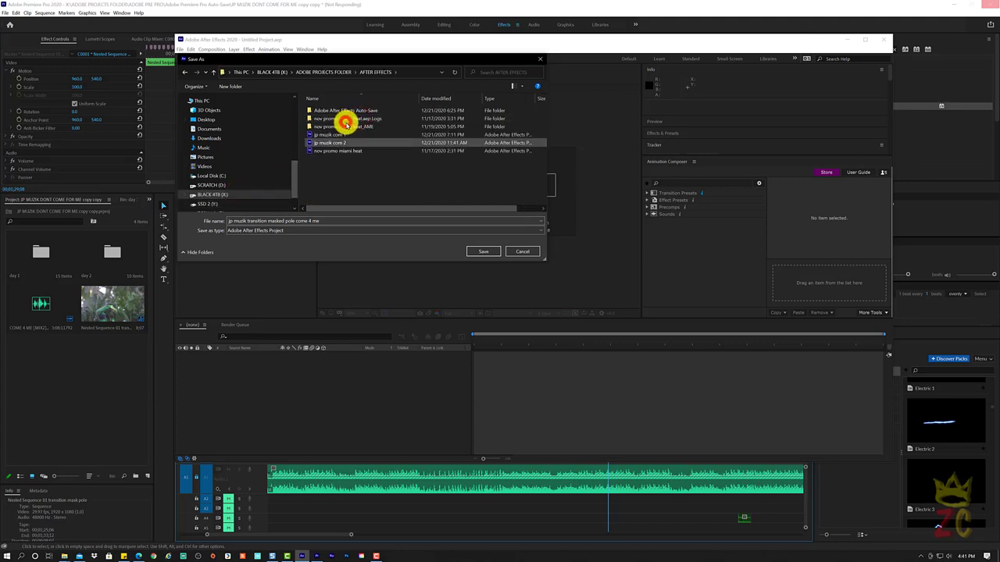
pyautogui.click(483, 251)
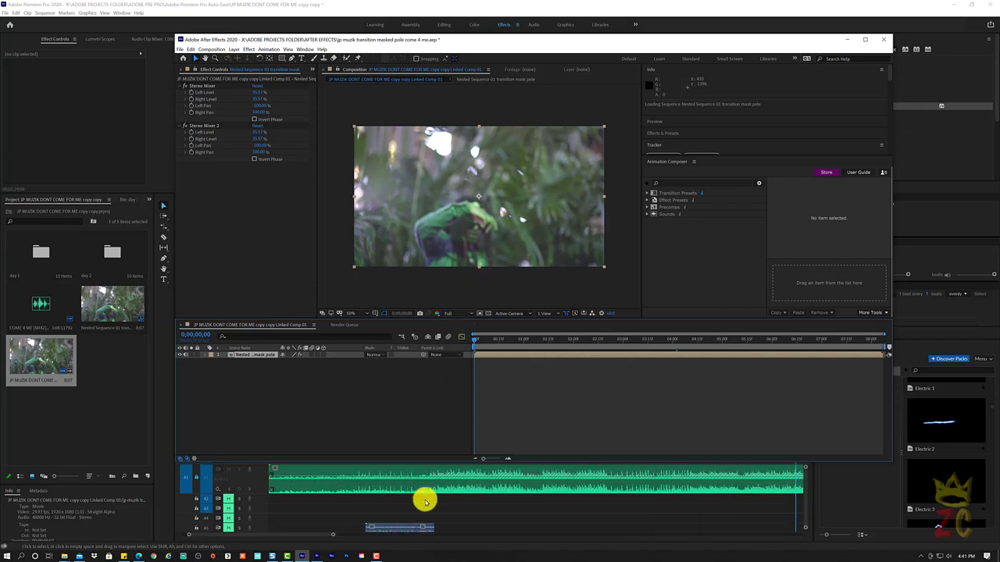
pyautogui.scroll(-3, 426, 501)
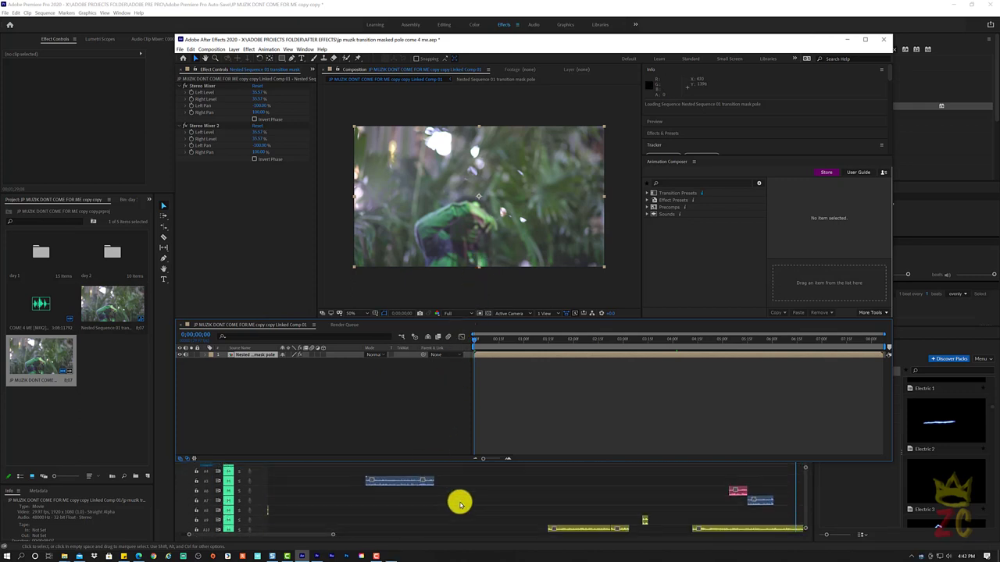
pyautogui.scroll(2, 460, 502)
pyautogui.scroll(2, 465, 505)
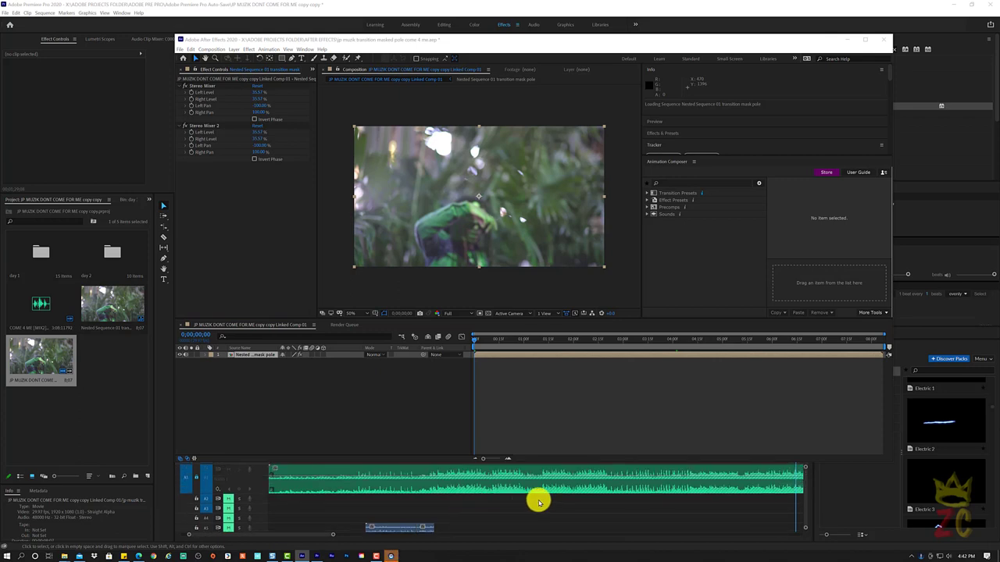
pyautogui.scroll(-3, 536, 501)
pyautogui.scroll(-2, 537, 502)
pyautogui.scroll(-2, 538, 502)
pyautogui.scroll(-3, 538, 503)
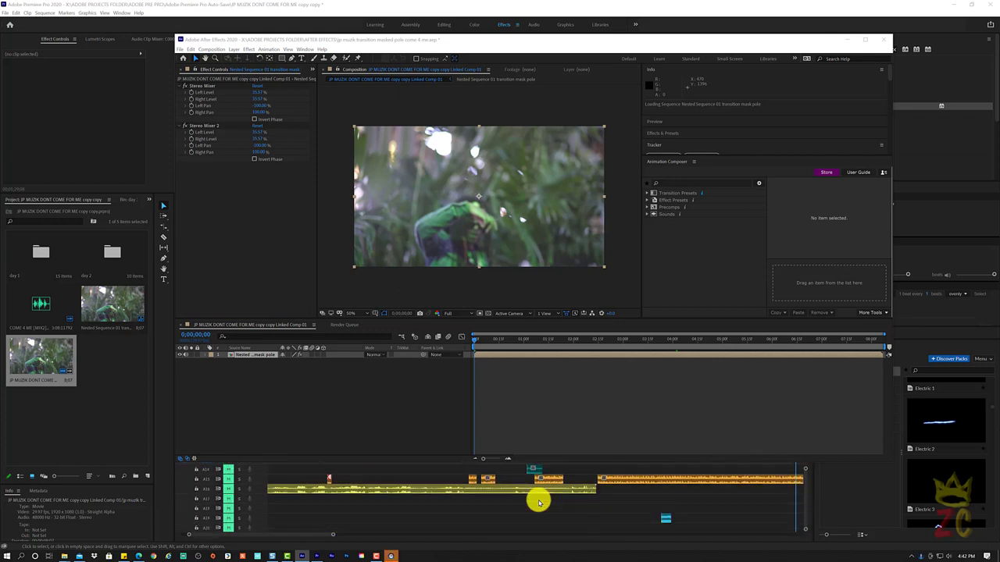
pyautogui.scroll(-3, 538, 502)
pyautogui.scroll(3, 538, 502)
pyautogui.scroll(4, 538, 503)
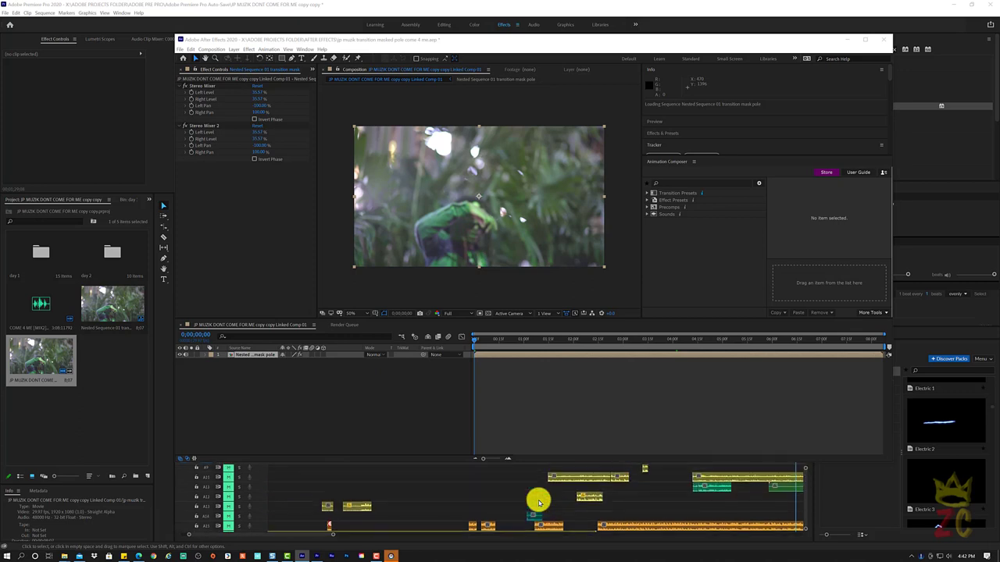
pyautogui.scroll(4, 538, 503)
pyautogui.click(465, 39)
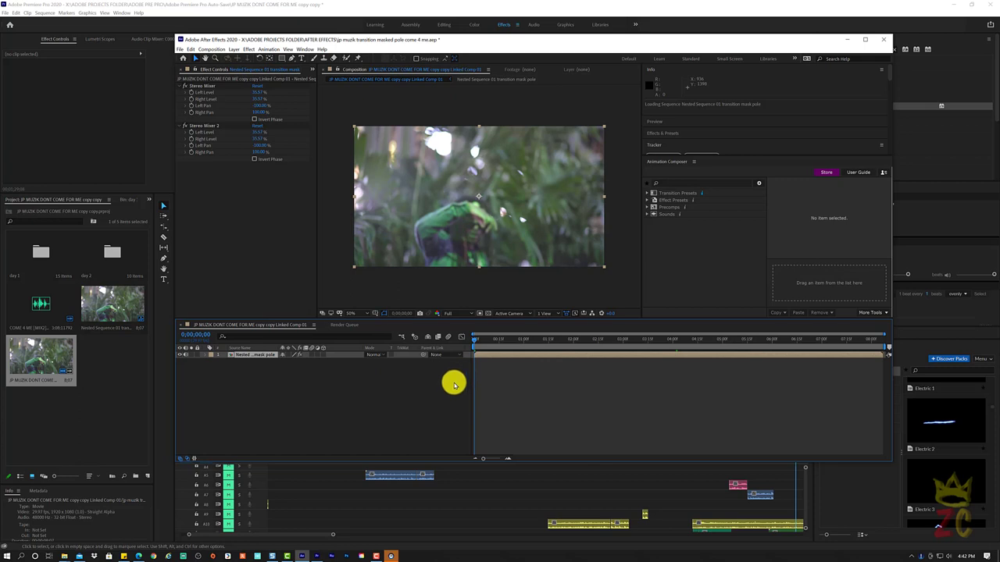
pyautogui.click(437, 399)
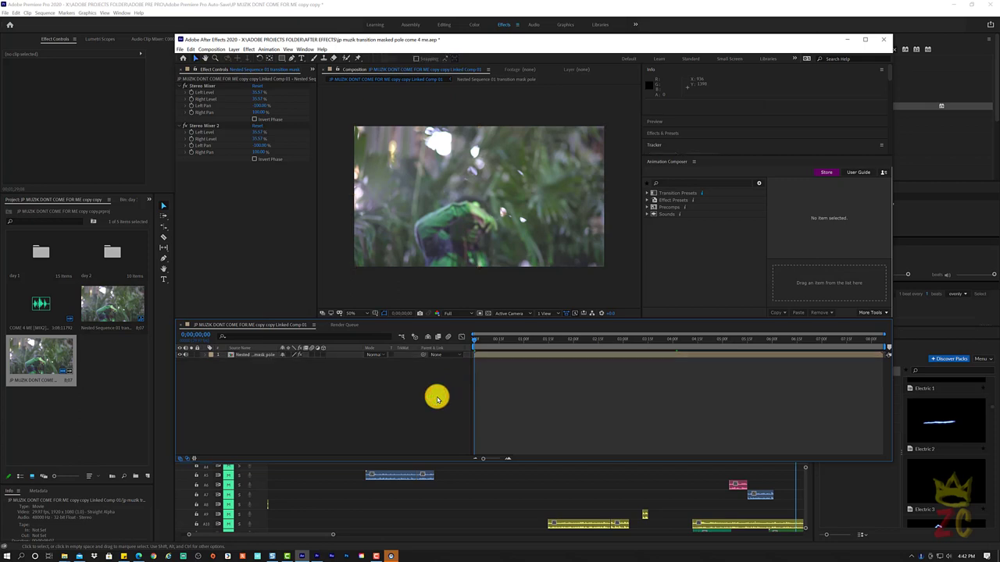
# Step: Preview Linked Comp 01, stop at 0;00;05;07, and expand the nested pole layer's properties
pyautogui.press('space')
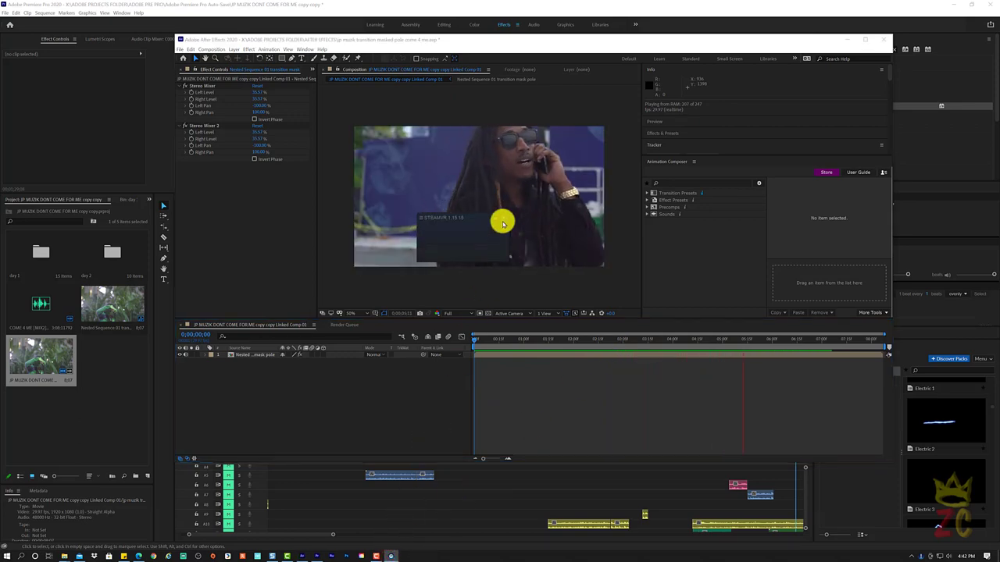
pyautogui.click(501, 221)
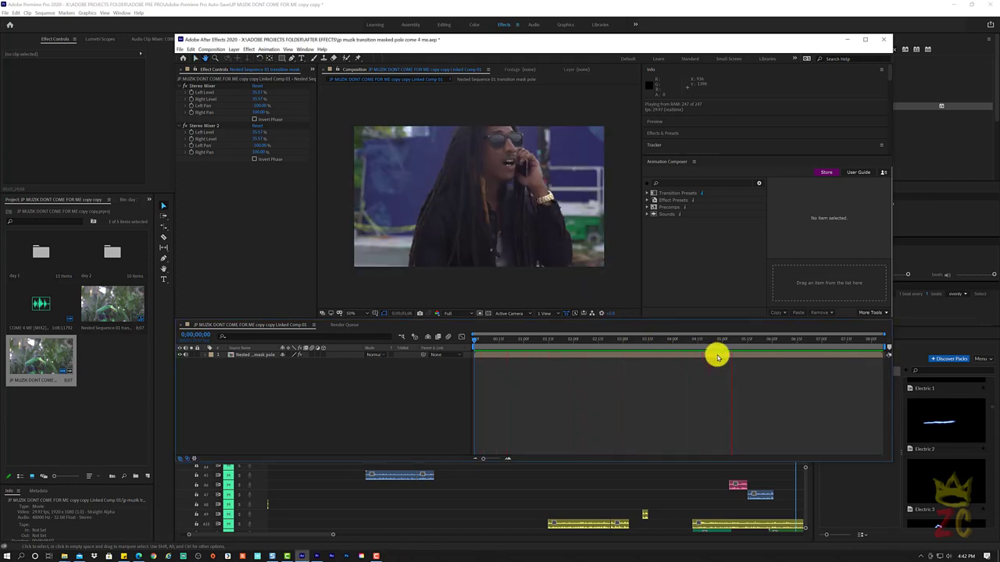
pyautogui.click(719, 356)
pyautogui.click(730, 353)
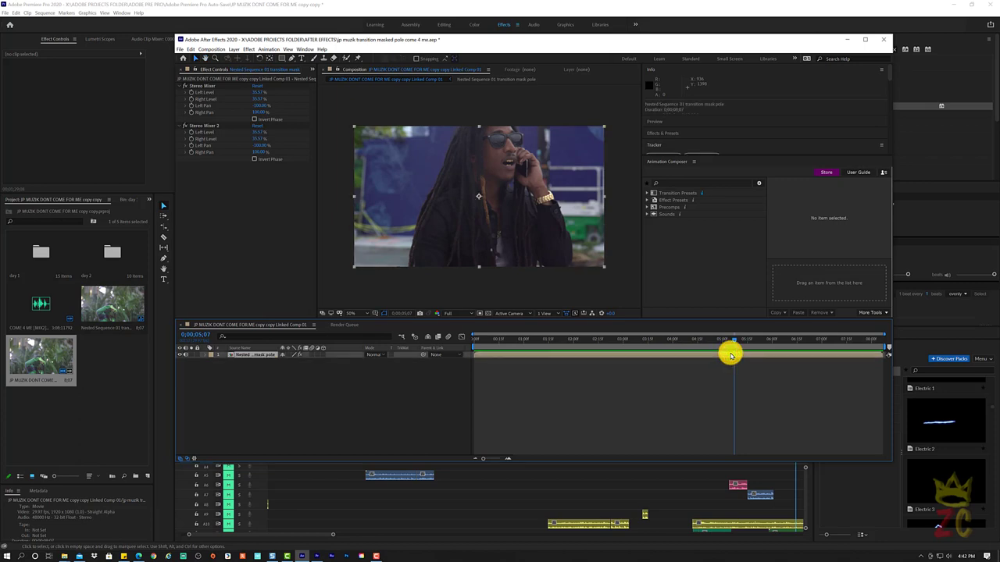
pyautogui.click(205, 353)
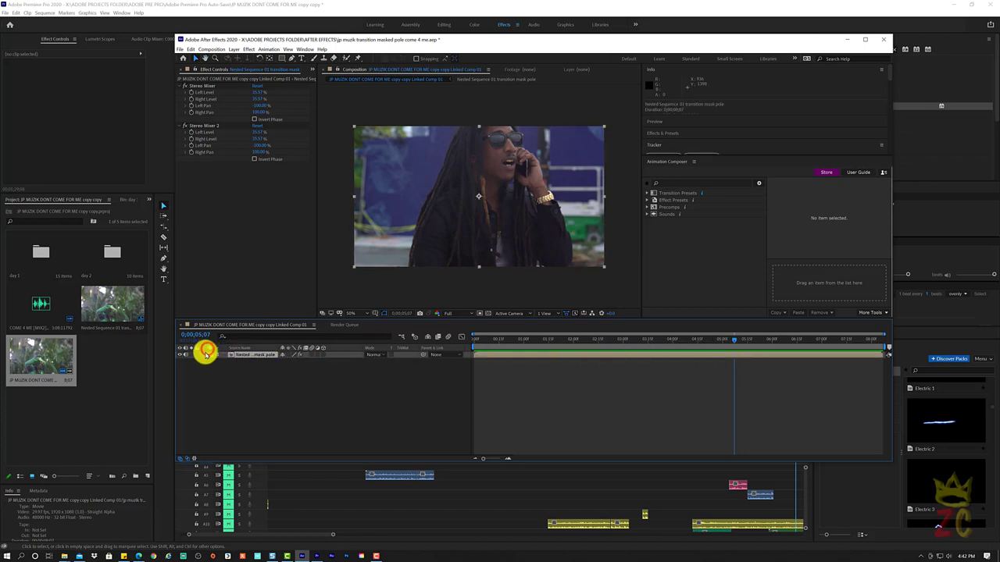
# Step: Open the nested transition comp and scrub through its C0009.MP4 and C0016.MP4 clips
pyautogui.doubleClick(248, 355)
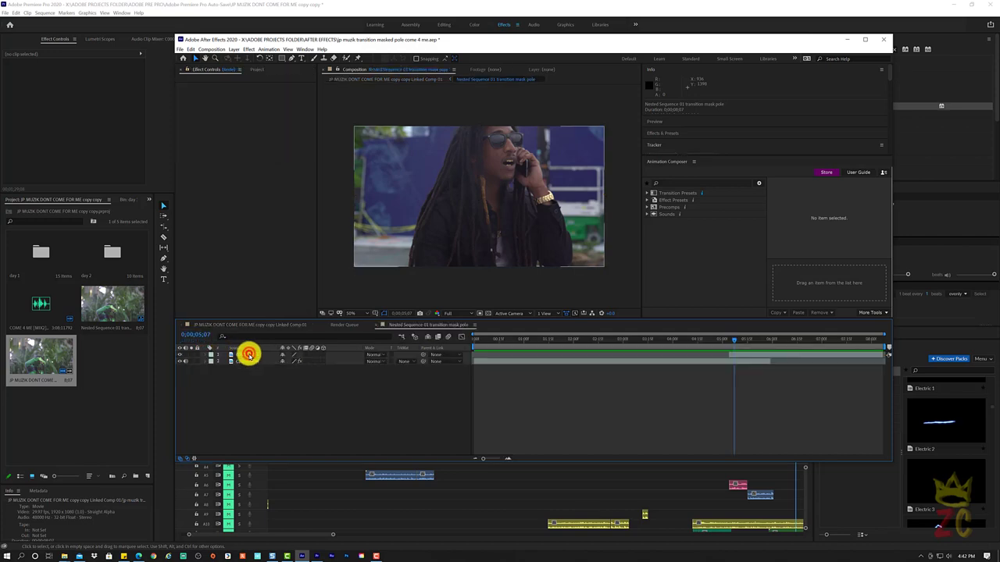
pyautogui.click(703, 342)
pyautogui.moveTo(703, 342)
pyautogui.mouseDown()
pyautogui.moveTo(676, 342)
pyautogui.moveTo(690, 348)
pyautogui.mouseUp()
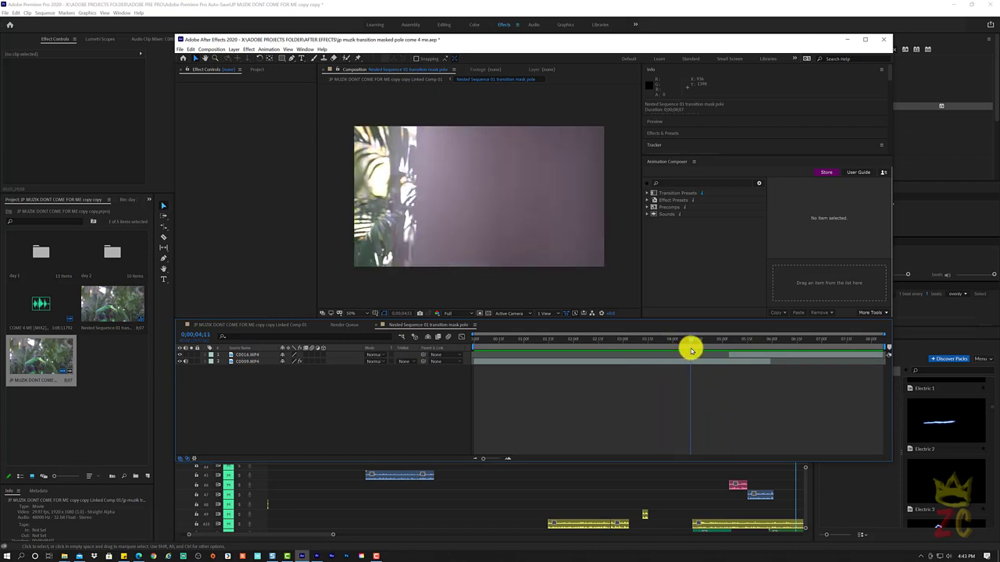
pyautogui.click(742, 361)
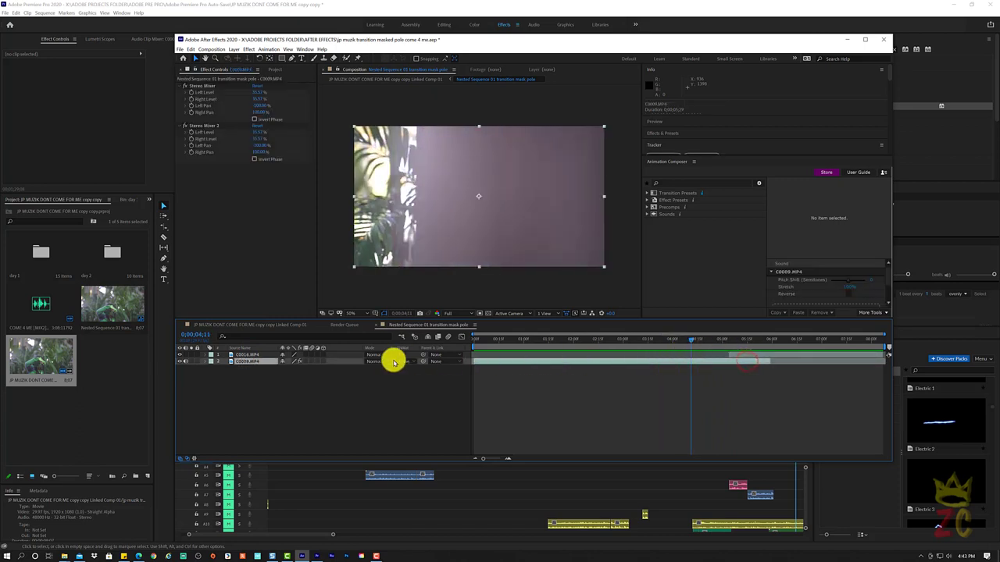
pyautogui.moveTo(250, 362)
pyautogui.mouseDown()
pyautogui.moveTo(254, 349)
pyautogui.moveTo(252, 361)
pyautogui.mouseUp()
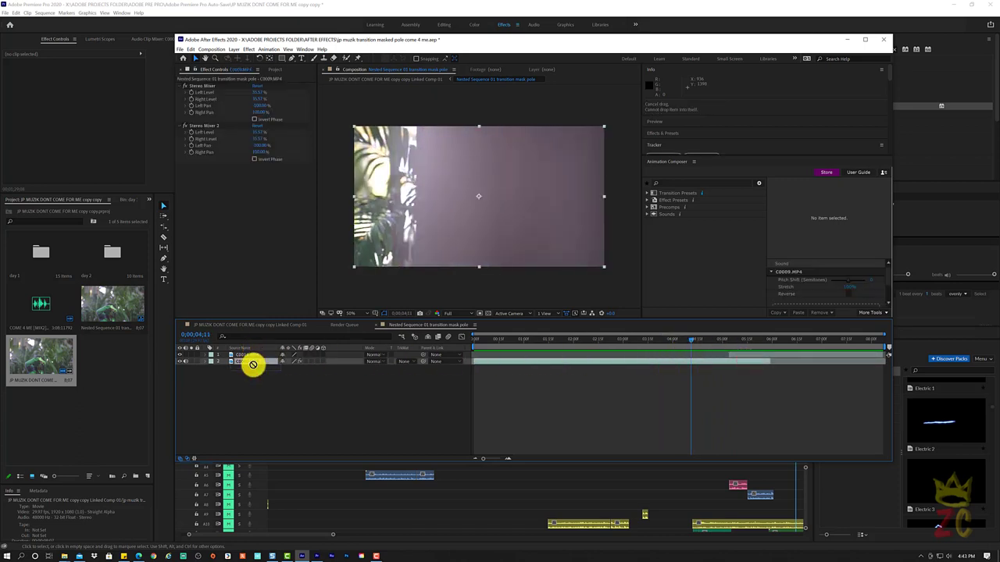
# Step: Duplicate both clip layers and turn off visibility of a spare copy
pyautogui.keyDown('shift'); pyautogui.click(252, 355); pyautogui.keyUp('shift')
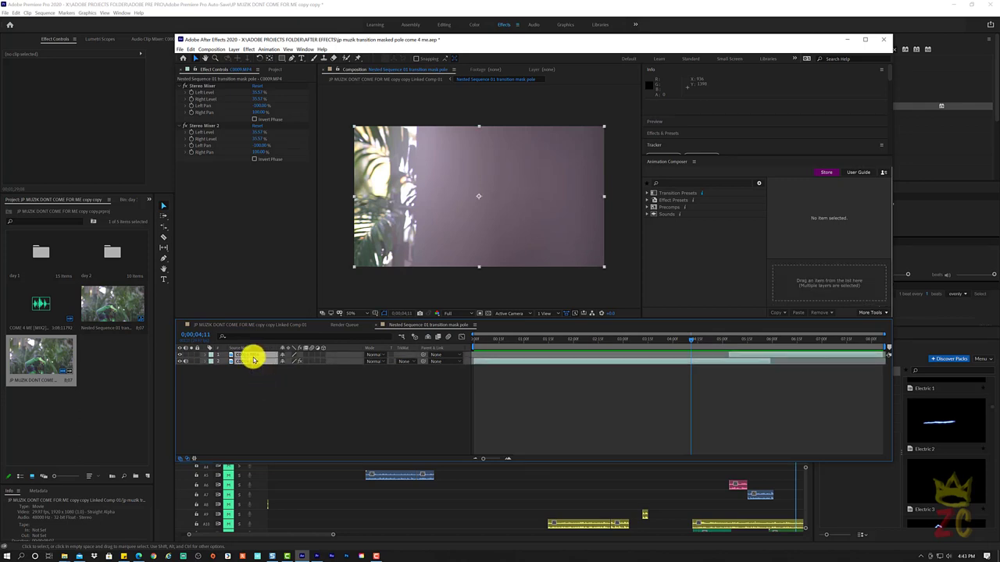
pyautogui.hotkey('ctrl', 'd')
pyautogui.click(274, 407)
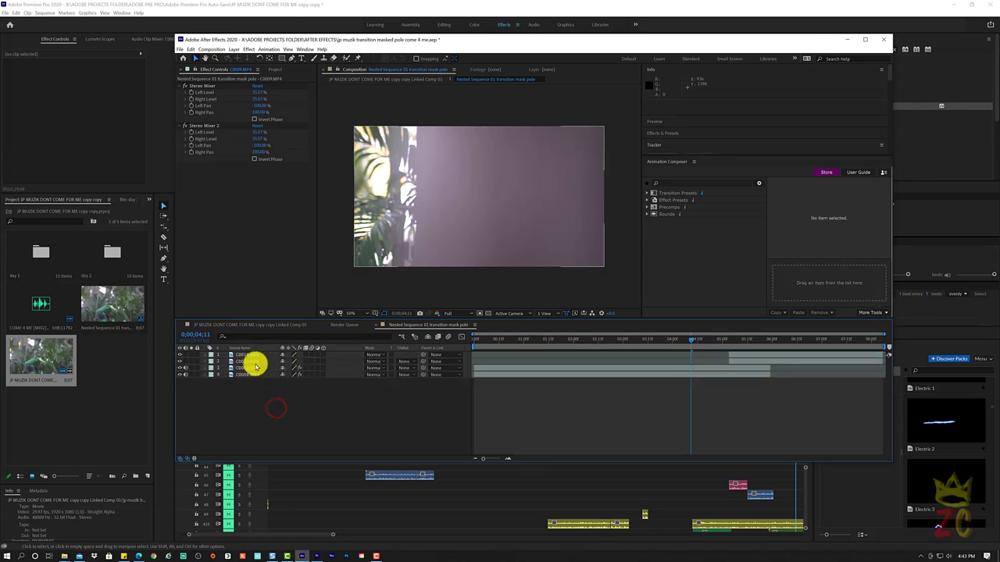
pyautogui.moveTo(252, 357); pyautogui.dragTo(256, 376)
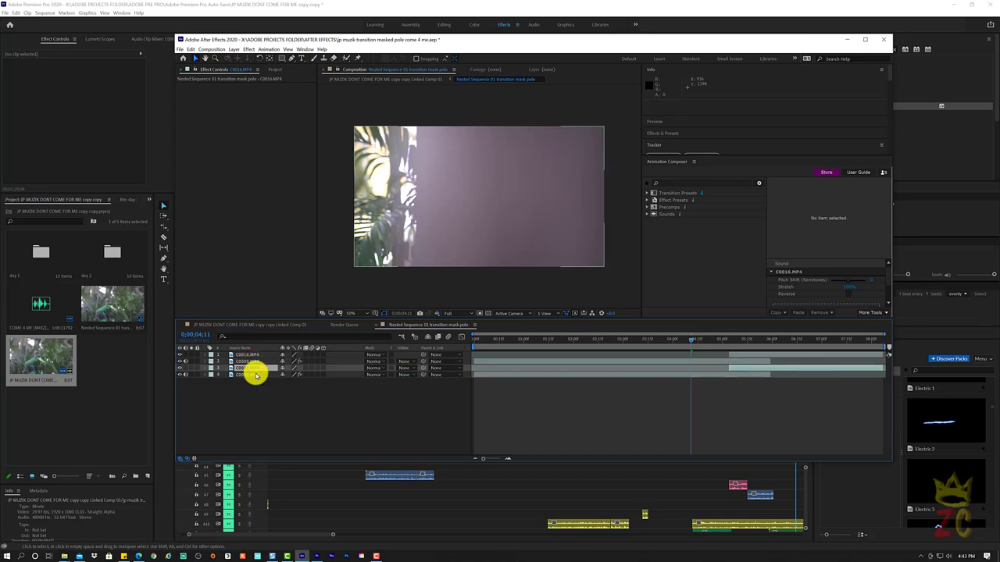
pyautogui.click(178, 369)
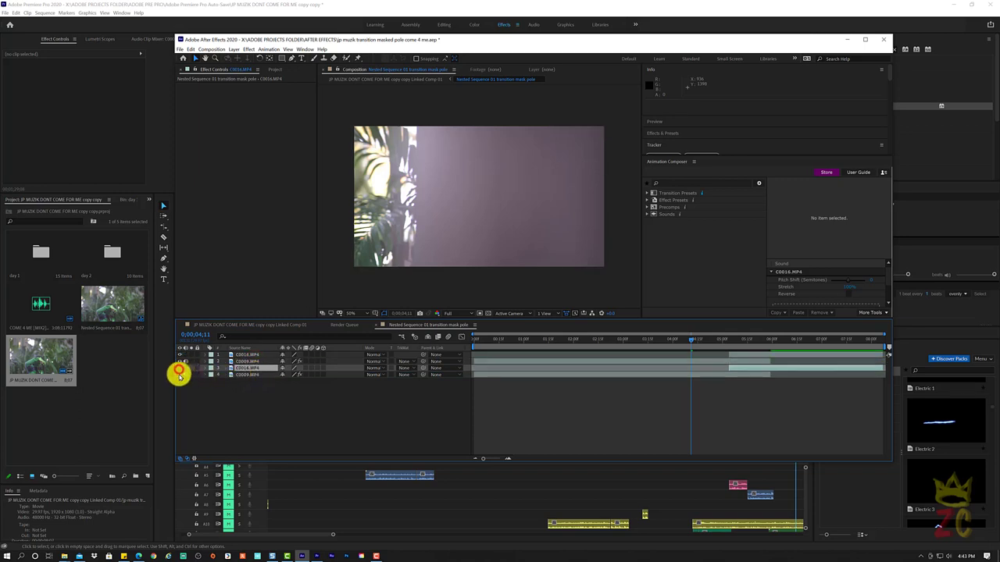
pyautogui.click(198, 369)
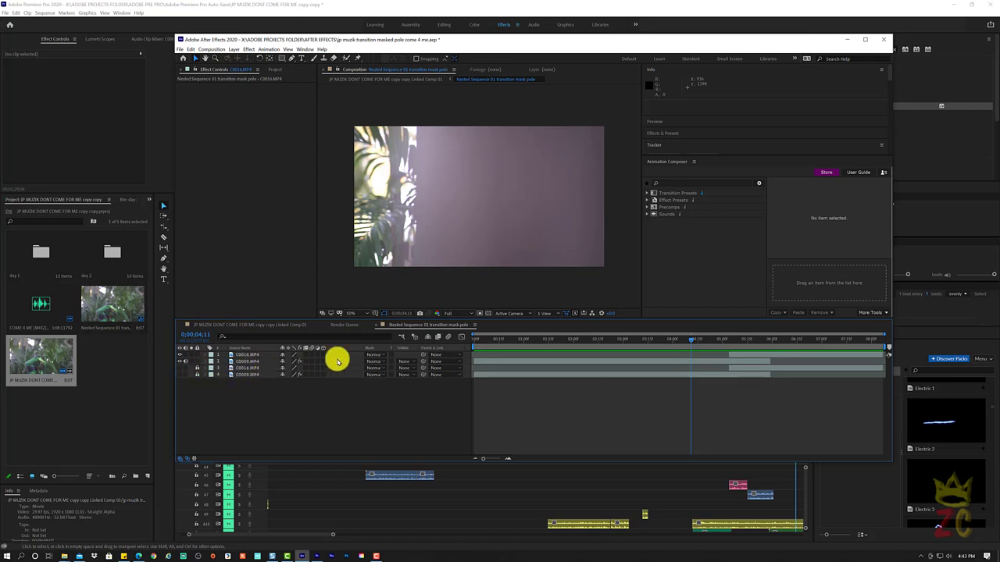
# Step: Mark the spare copies as shy and hide shy layers from the timeline
pyautogui.moveTo(486, 345); pyautogui.dragTo(555, 346)
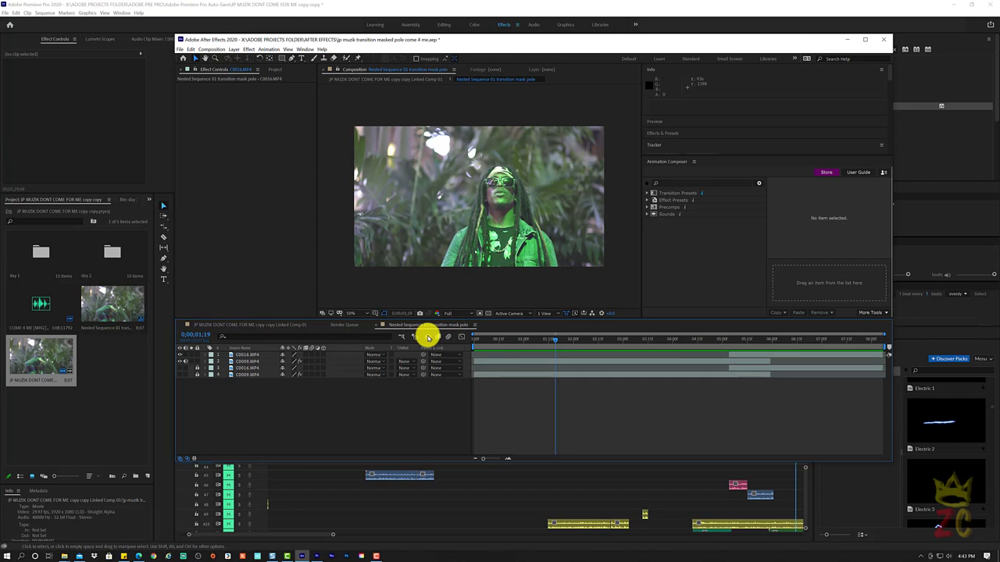
pyautogui.click(429, 337)
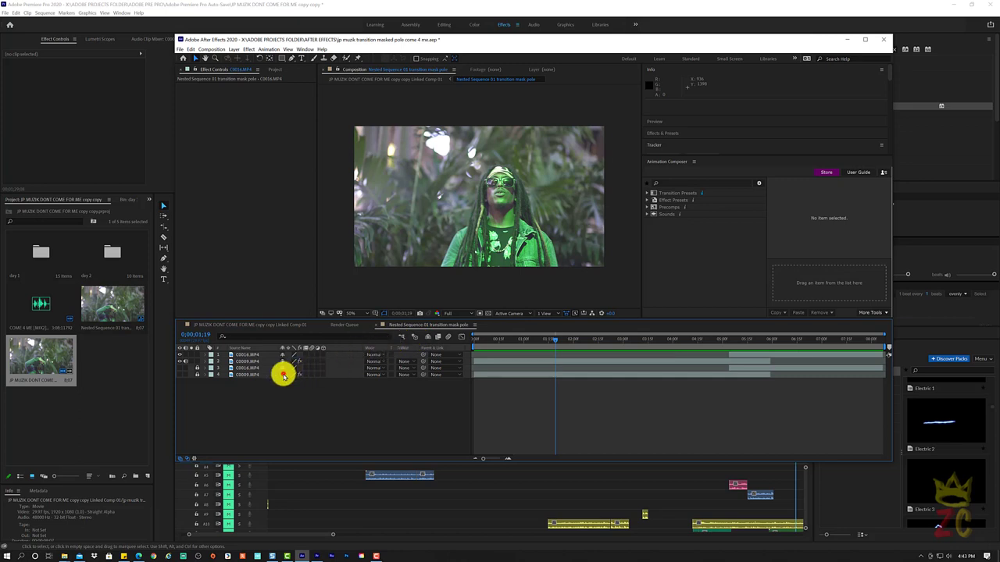
pyautogui.click(283, 369)
pyautogui.click(429, 337)
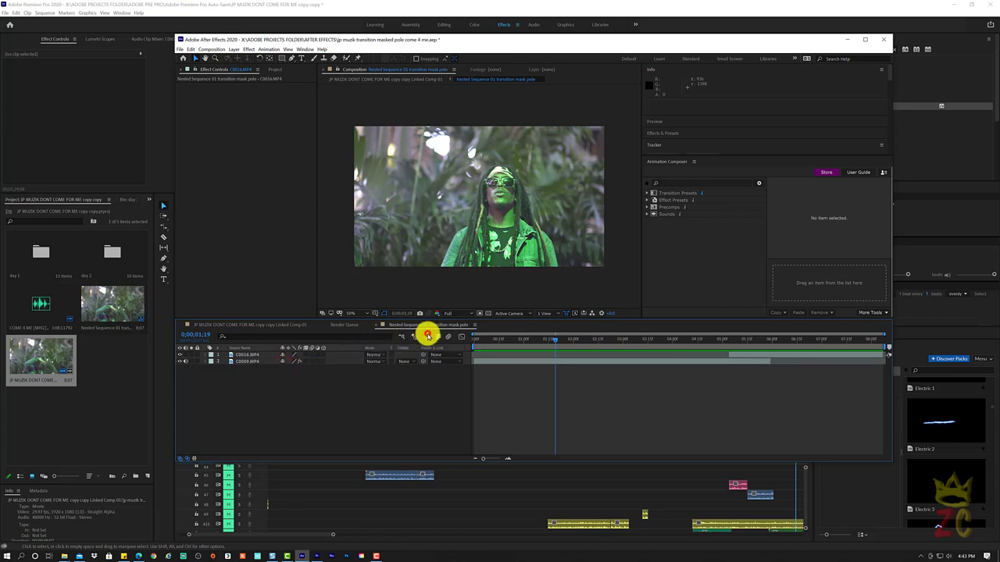
pyautogui.click(237, 407)
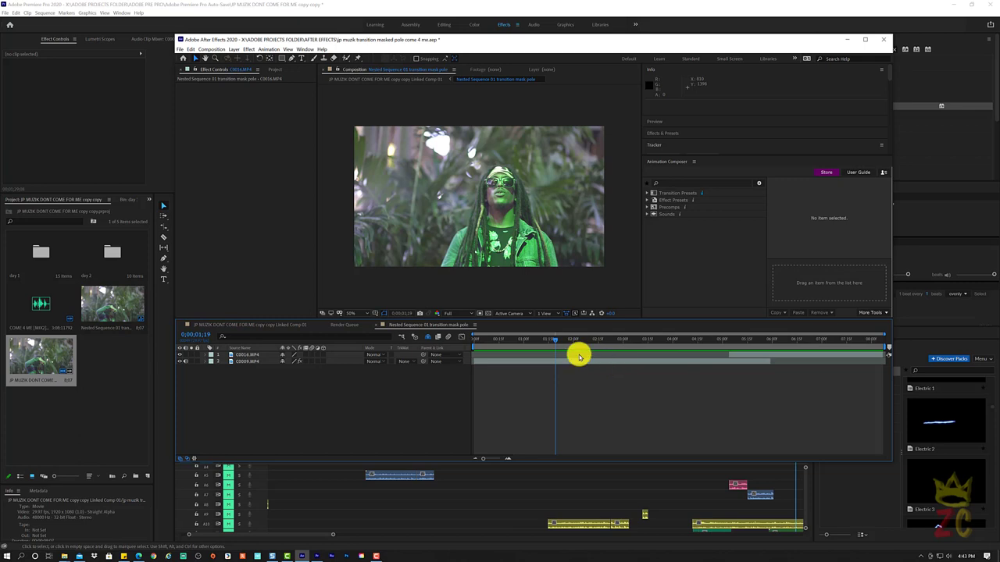
# Step: Duplicate the C0009.MP4 layer at 0;00;01;04 and scrub forward to where the pole passes
pyautogui.click(529, 339)
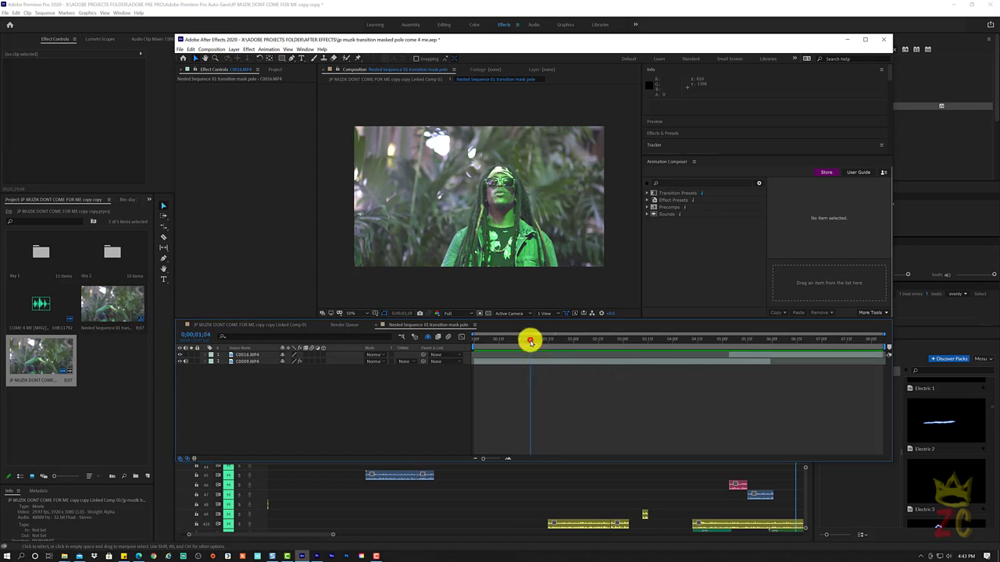
pyautogui.click(260, 361)
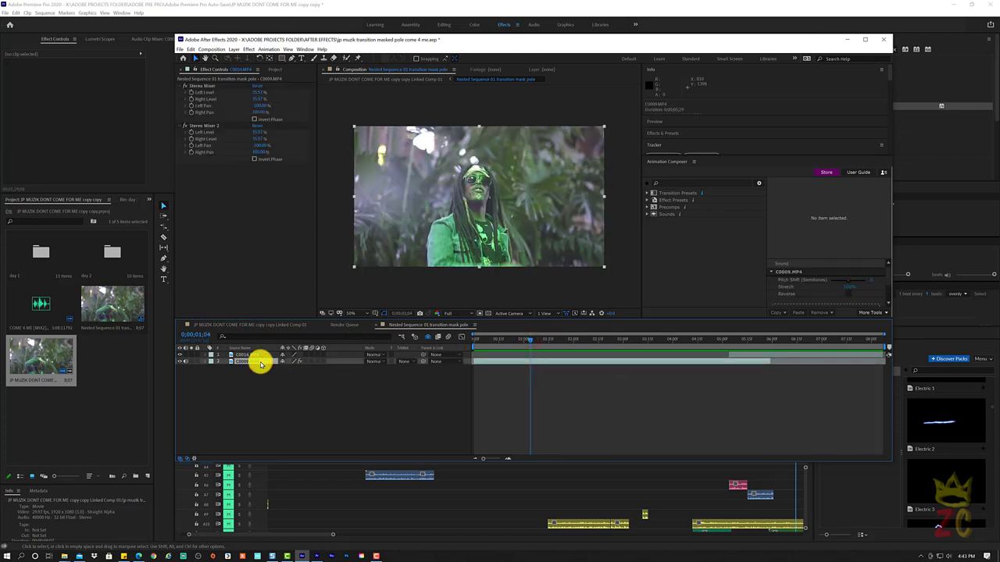
pyautogui.hotkey('ctrl', 'd')
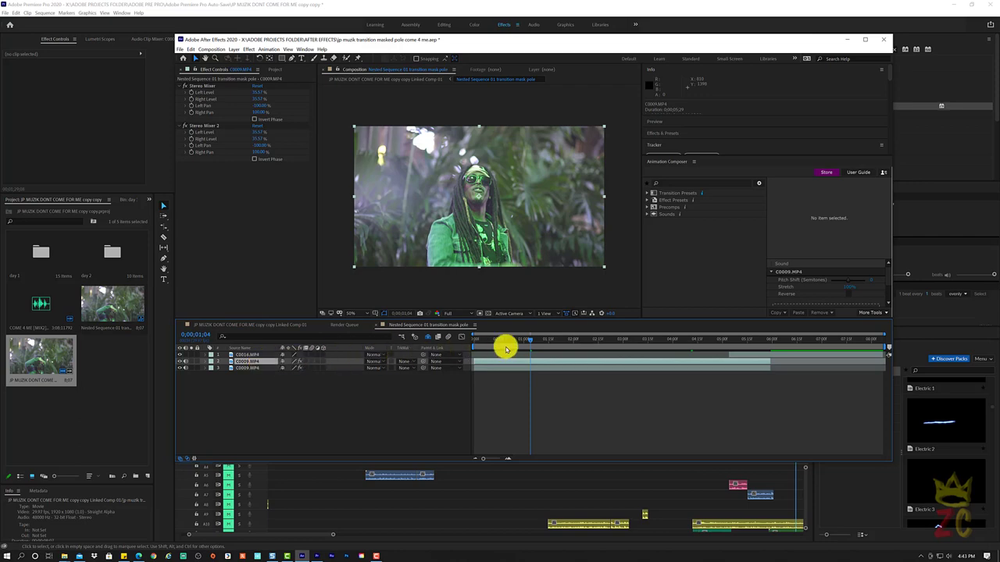
pyautogui.moveTo(575, 341)
pyautogui.mouseDown()
pyautogui.moveTo(723, 341)
pyautogui.moveTo(672, 345)
pyautogui.mouseUp()
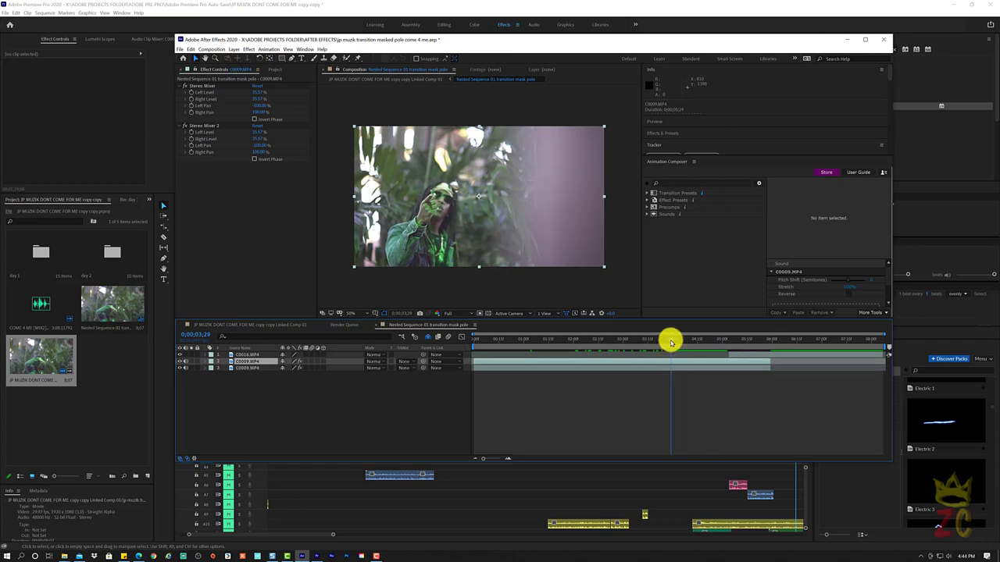
pyautogui.moveTo(671, 342)
pyautogui.mouseDown()
pyautogui.moveTo(708, 339)
pyautogui.moveTo(664, 344)
pyautogui.moveTo(704, 339)
pyautogui.moveTo(691, 339)
pyautogui.mouseUp()
# Step: On the C0009.MP4 copy, plot mask points down the pole edge, below the frame and lower right
pyautogui.click(366, 426)
pyautogui.rightClick(367, 427)
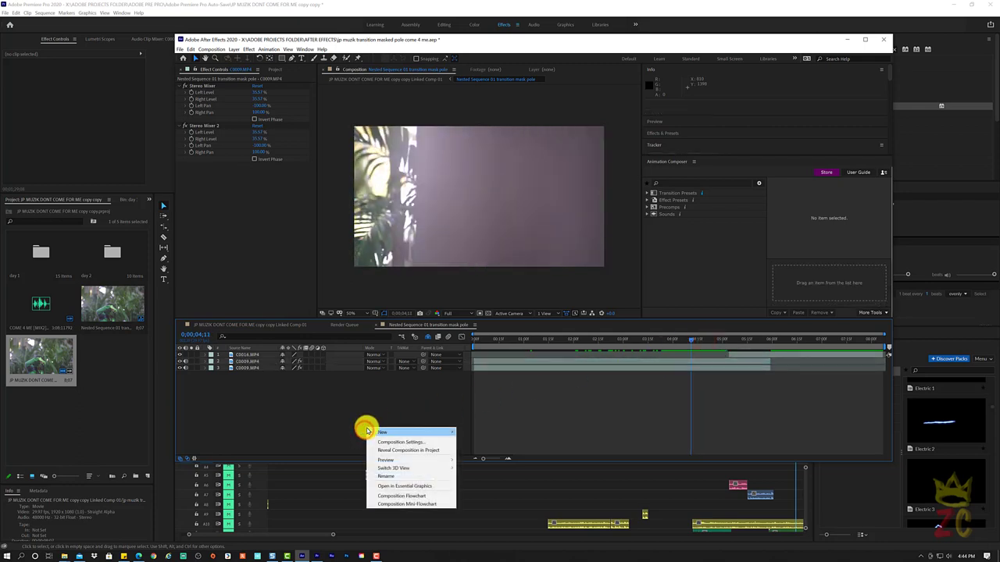
pyautogui.click(431, 407)
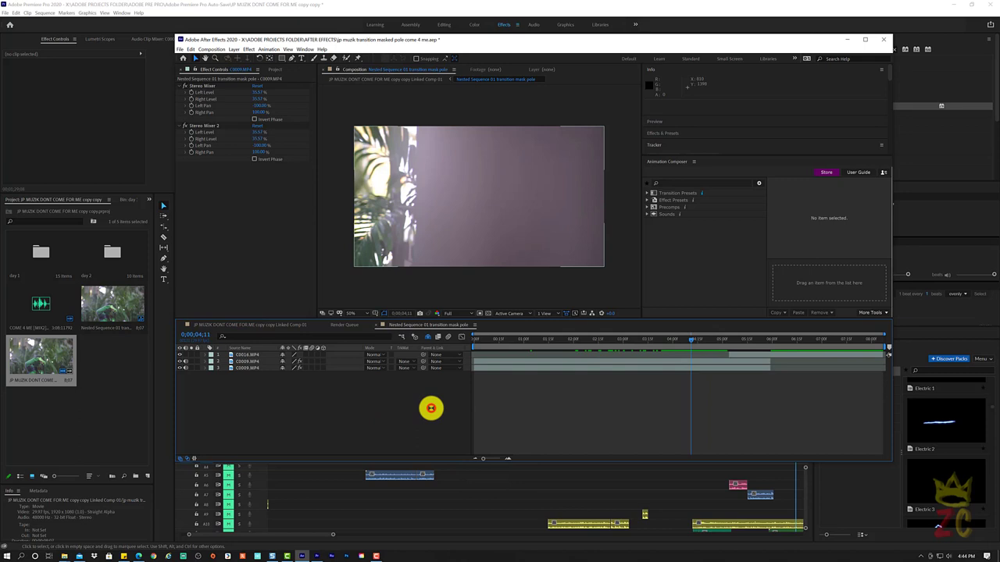
pyautogui.click(692, 362)
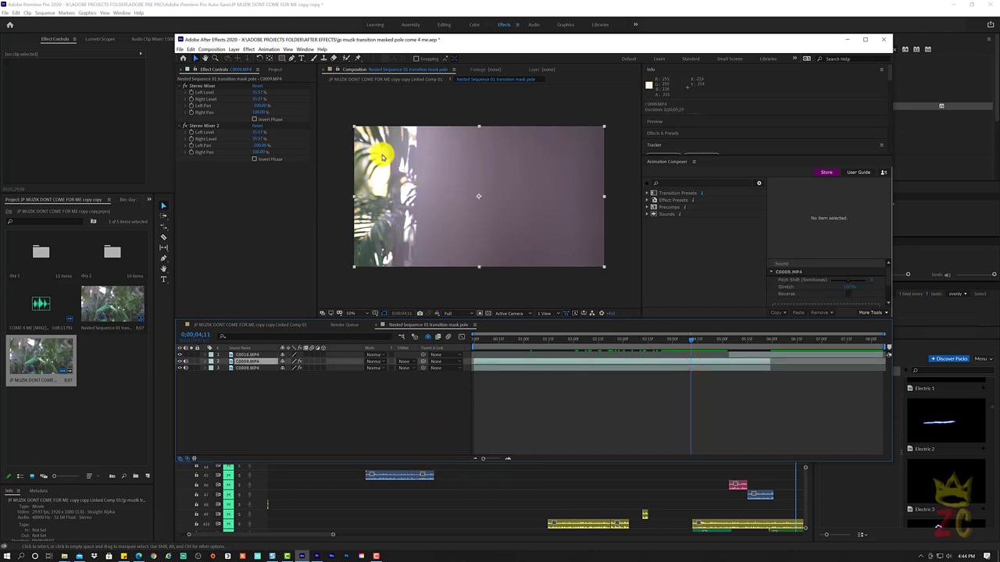
pyautogui.press('p')
pyautogui.press('p')
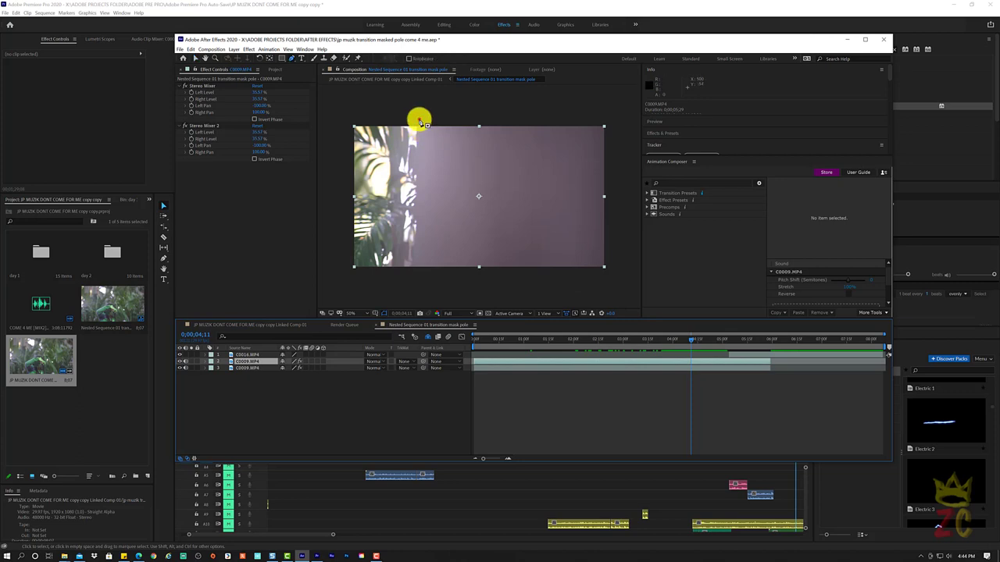
pyautogui.click(418, 120)
pyautogui.click(409, 294)
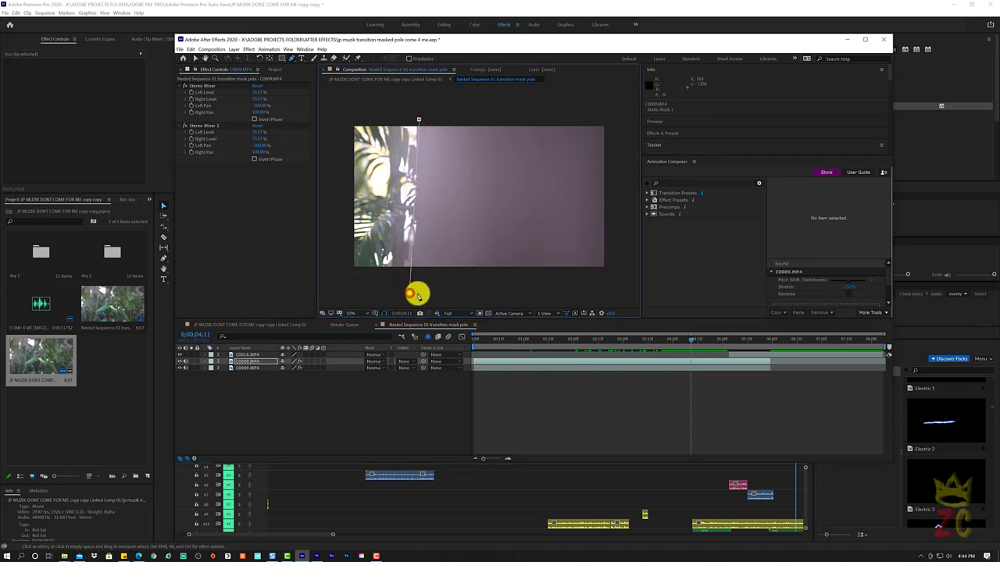
pyautogui.click(625, 302)
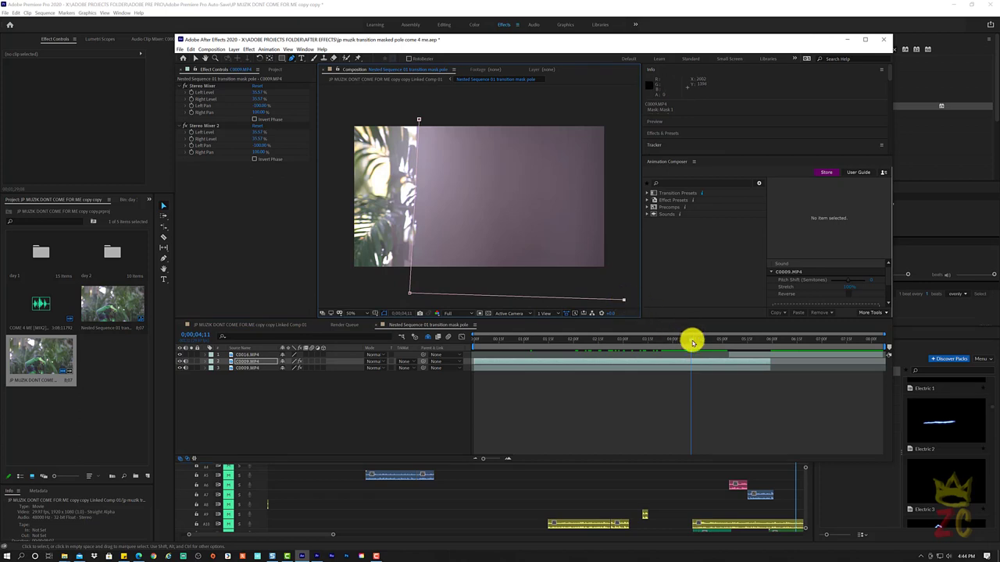
pyautogui.moveTo(693, 341)
pyautogui.mouseDown()
pyautogui.moveTo(709, 341)
pyautogui.moveTo(690, 345)
pyautogui.mouseUp()
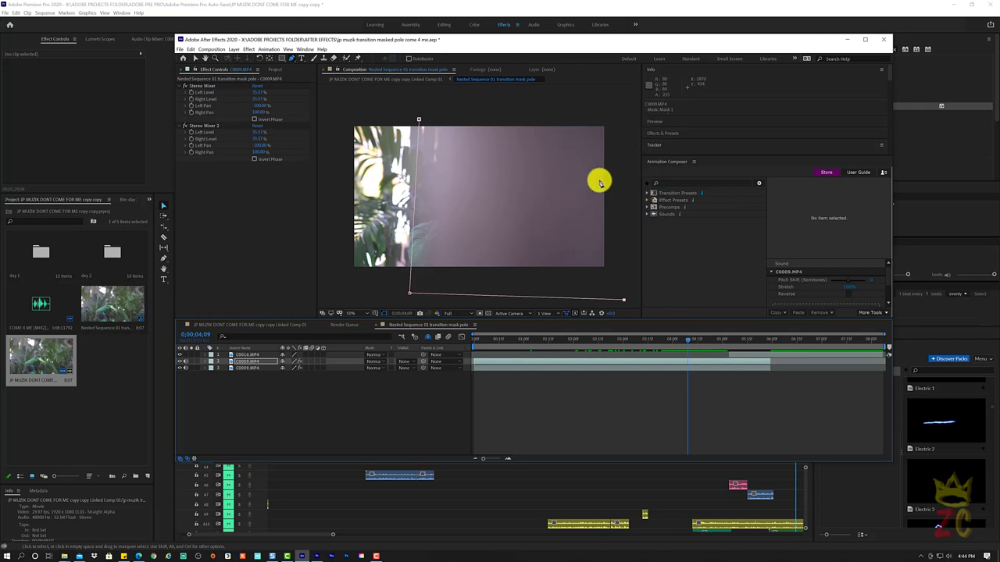
# Step: Add an upper-right mask point, close Mask 1 at its first vertex, and scrub forward to check
pyautogui.scroll(-2, 598, 179)
pyautogui.scroll(-2, 599, 179)
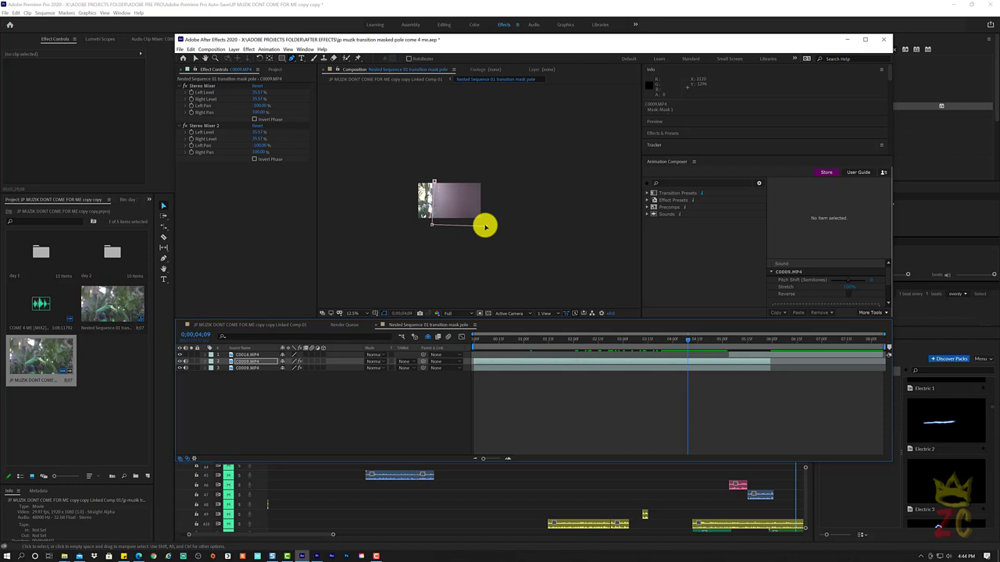
pyautogui.click(493, 180)
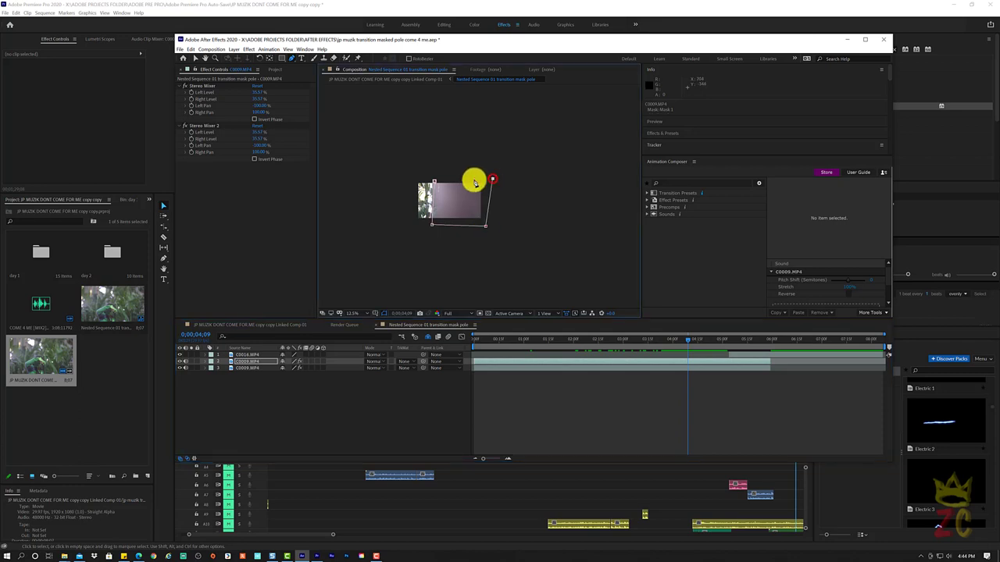
pyautogui.click(435, 185)
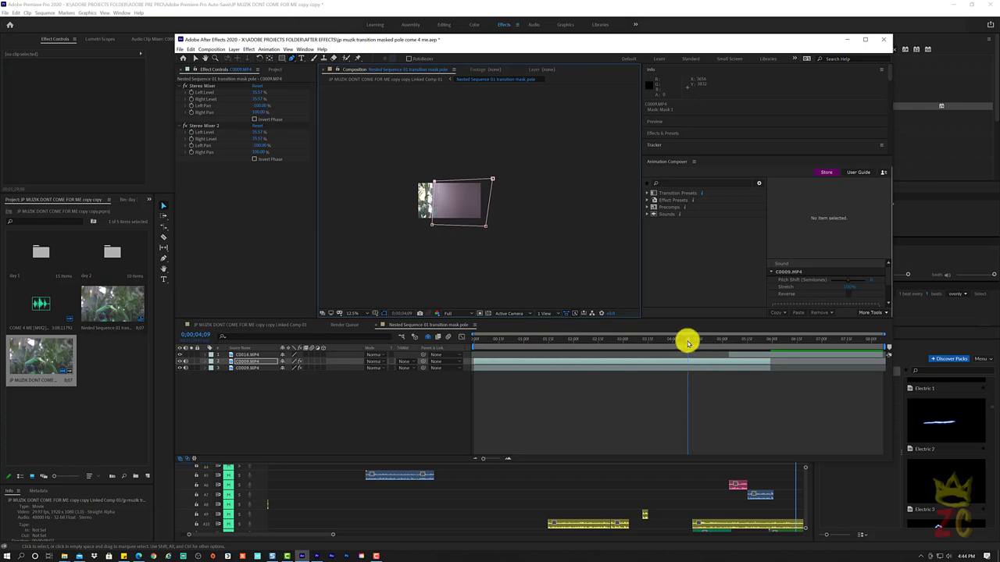
pyautogui.moveTo(687, 339); pyautogui.dragTo(690, 347)
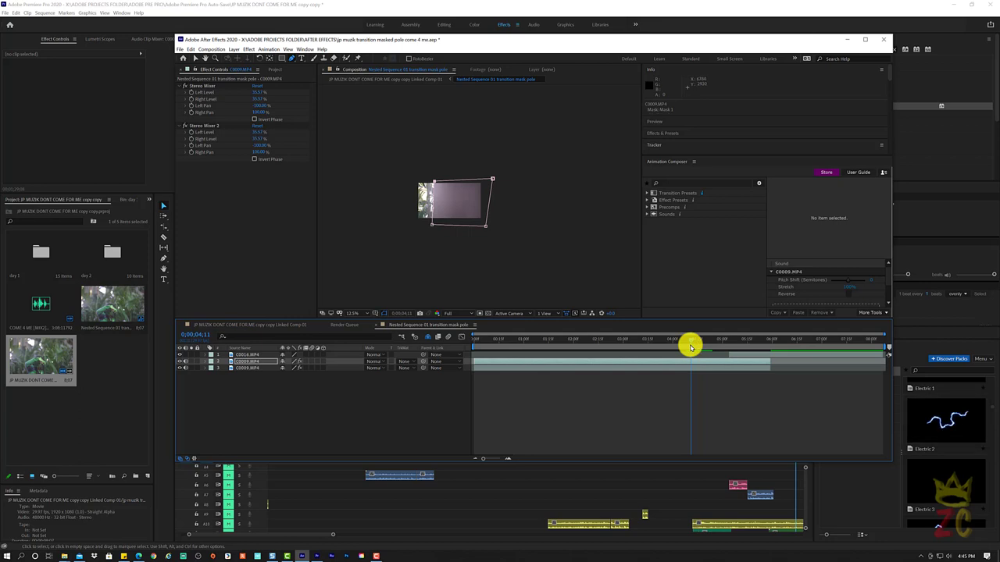
# Step: Dock the Tracker panel and close the Animation Composer panel
pyautogui.click(659, 144)
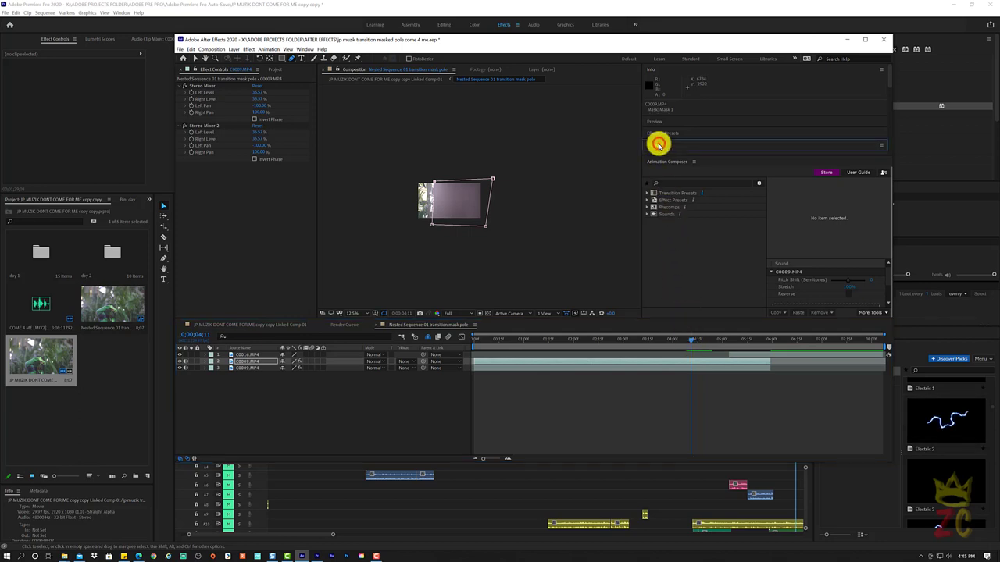
pyautogui.moveTo(659, 145); pyautogui.dragTo(678, 162)
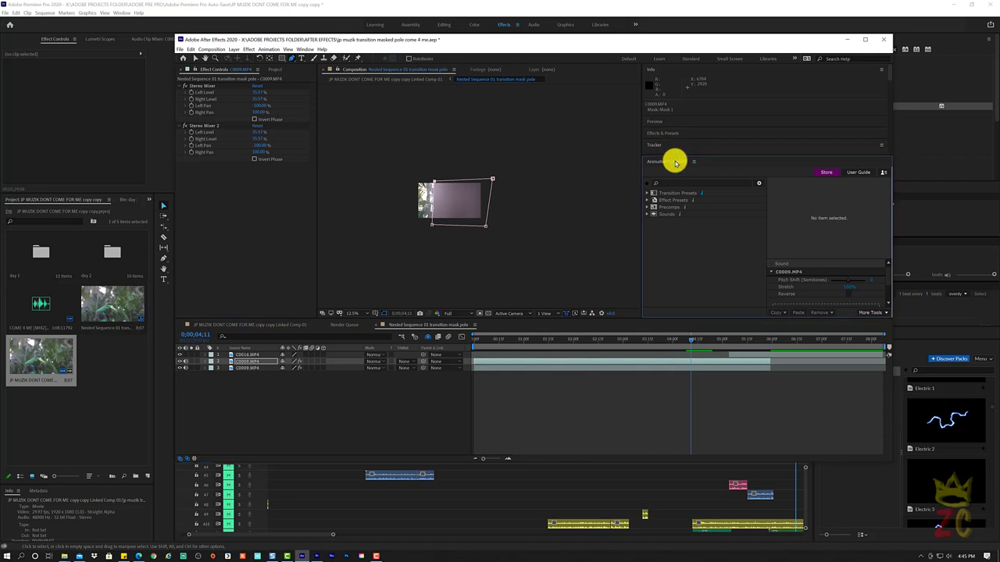
pyautogui.rightClick(676, 162)
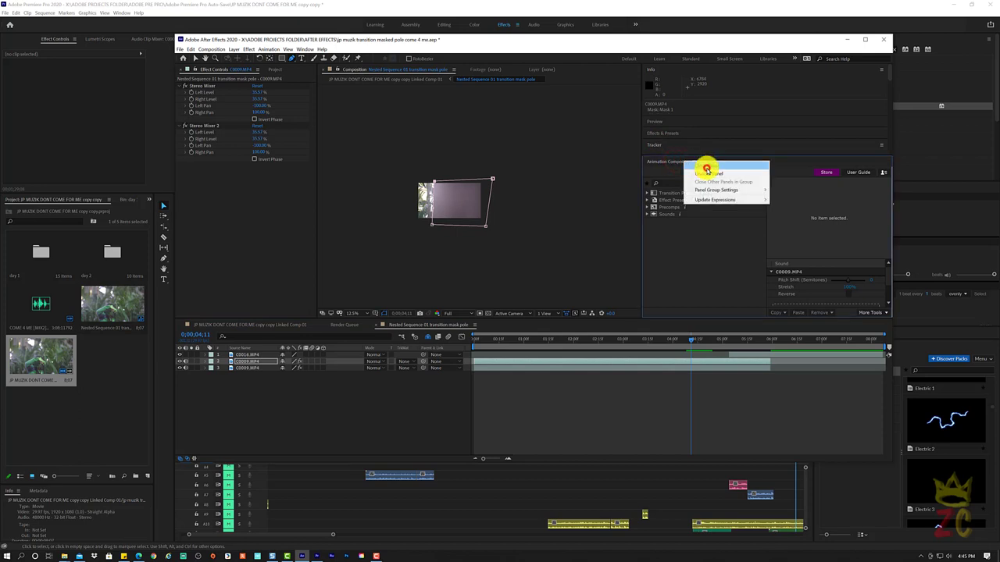
pyautogui.click(706, 170)
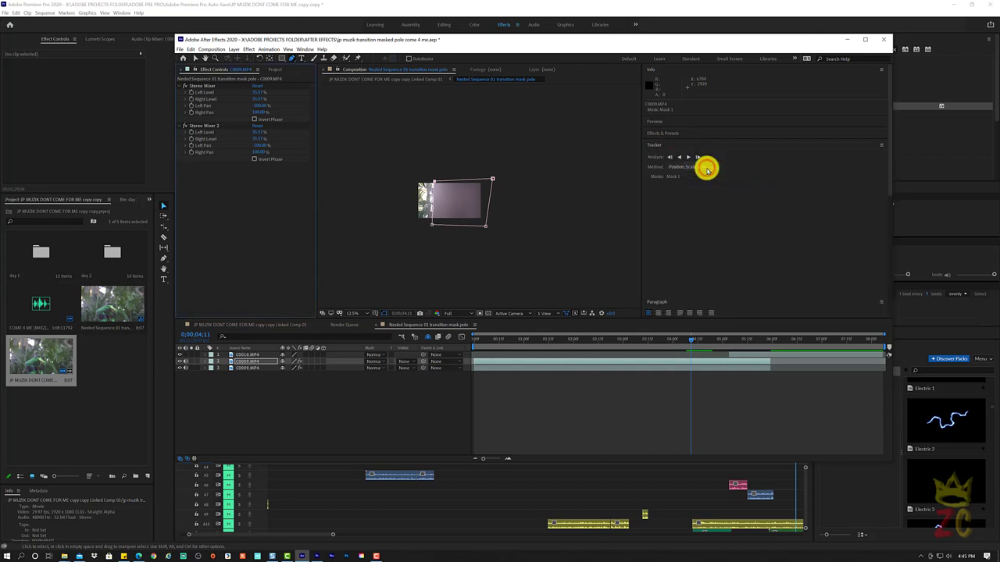
# Step: Expand the Tracker panel and select the masked C0009.MP4 layer
pyautogui.click(667, 145)
pyautogui.rightClick(660, 146)
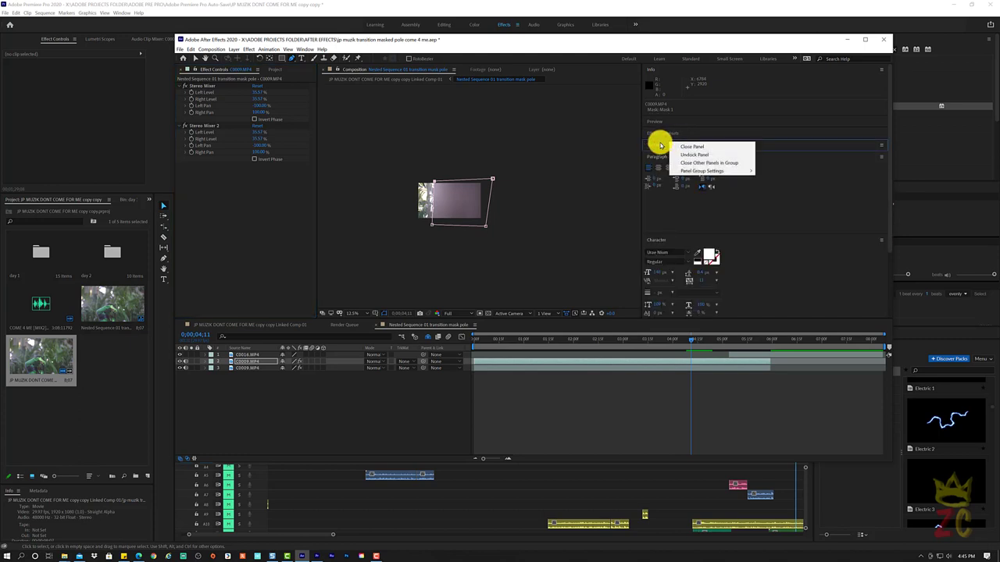
pyautogui.click(660, 145)
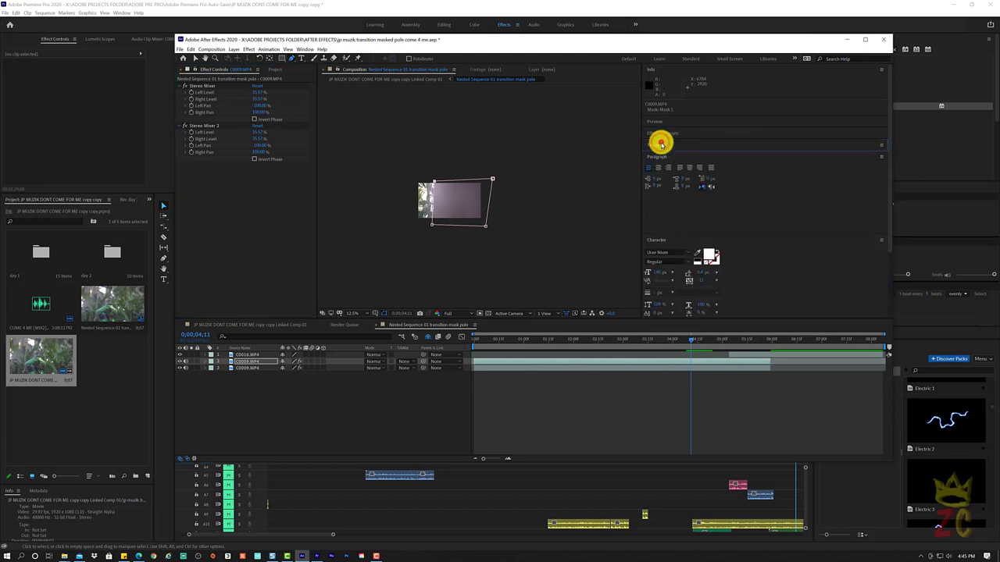
pyautogui.click(661, 144)
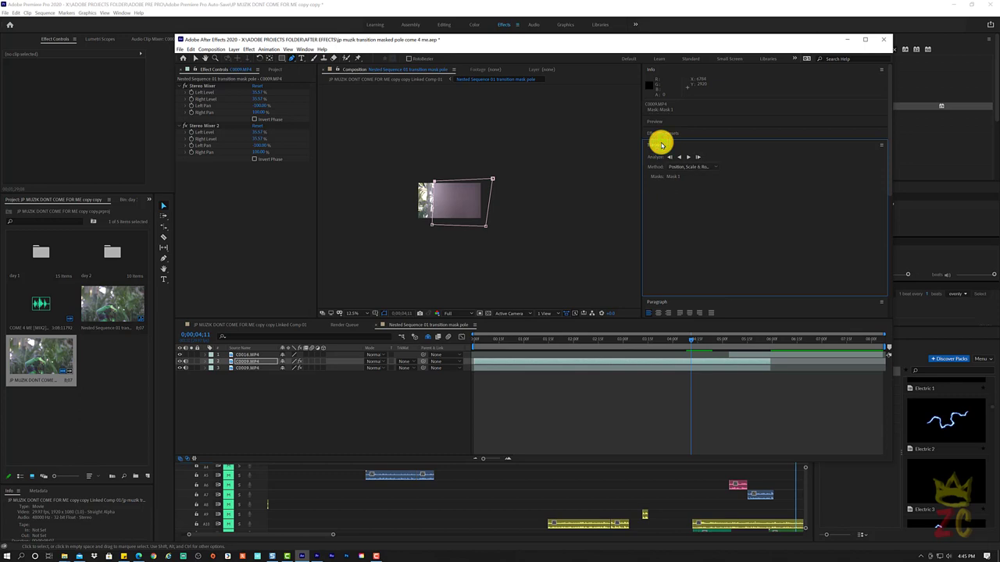
pyautogui.click(259, 364)
# Step: Reveal Mask Path and track Mask 1 forward frame by frame, reviewing around 0;00;04;10
pyautogui.press('m')
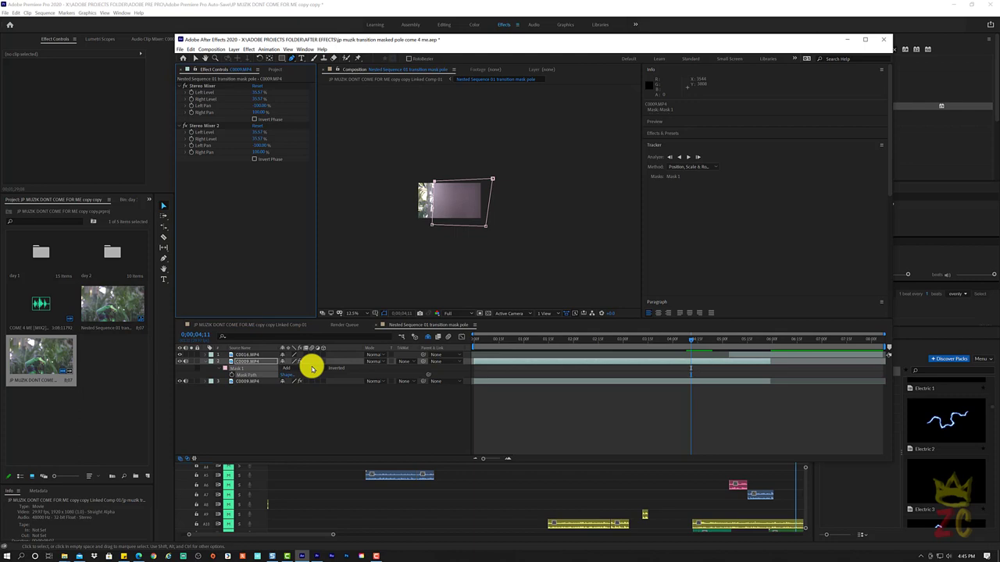
pyautogui.click(699, 161)
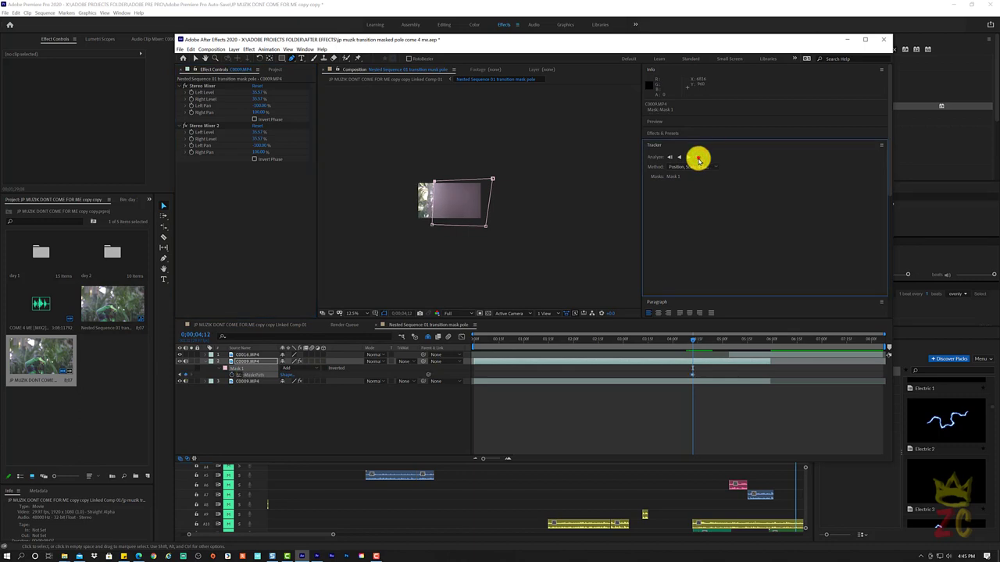
pyautogui.click(697, 159)
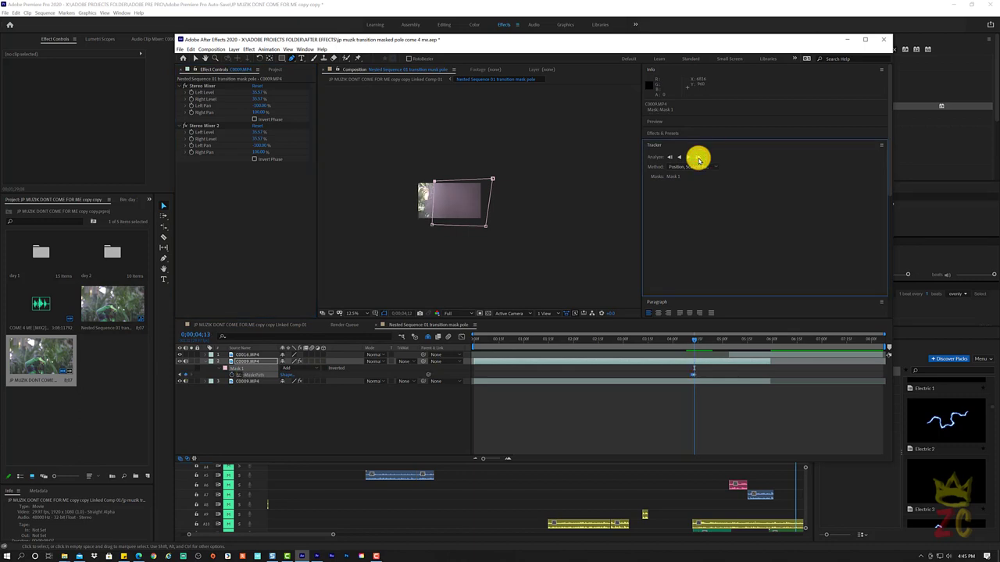
pyautogui.click(698, 160)
pyautogui.click(699, 159)
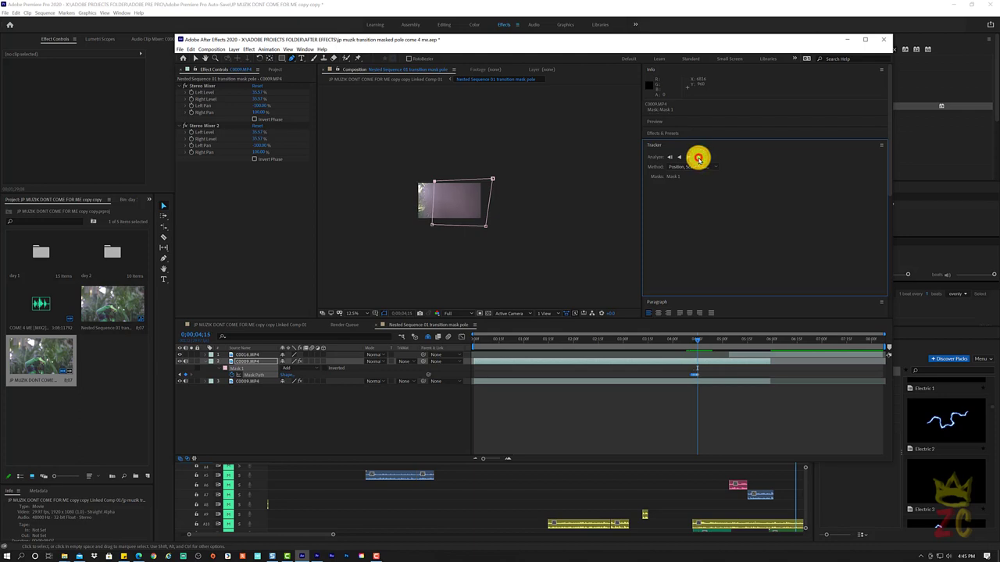
pyautogui.click(695, 341)
pyautogui.moveTo(695, 342); pyautogui.dragTo(681, 343)
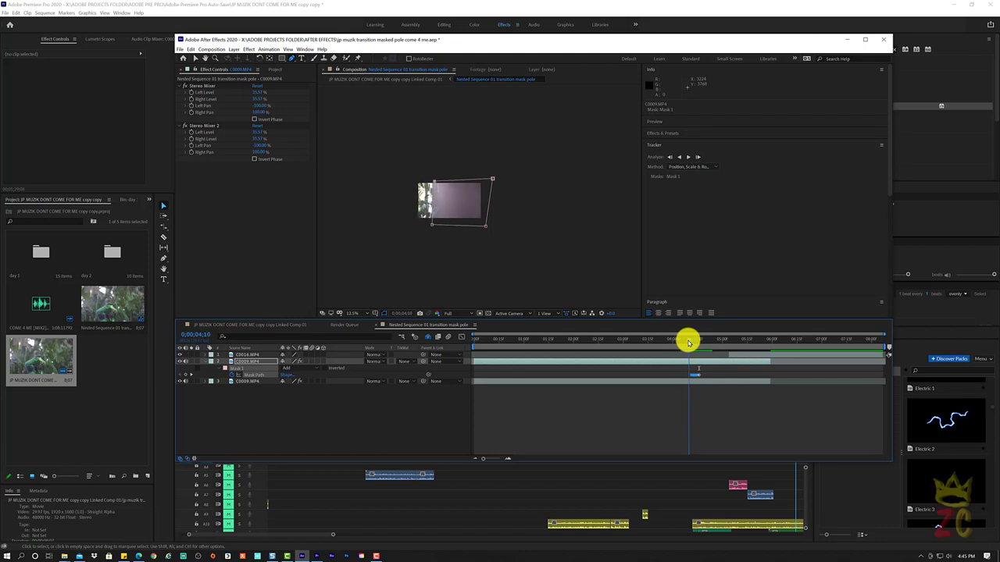
pyautogui.moveTo(681, 342); pyautogui.dragTo(689, 342)
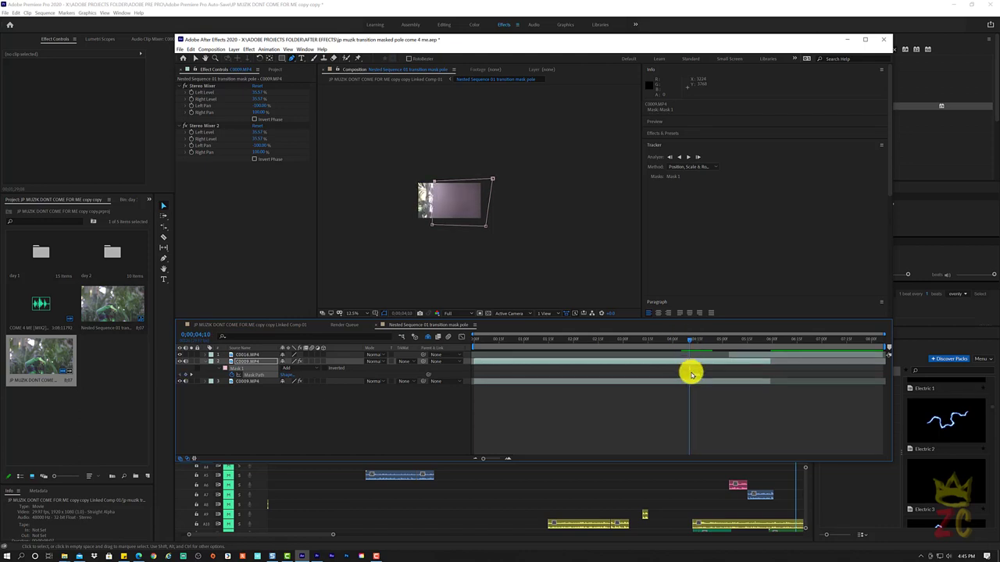
pyautogui.hotkey('ctrl', 'alt', 'Right')
pyautogui.hotkey('ctrl', 'alt', 'Right')
pyautogui.hotkey('ctrl', 'alt', 'Right')
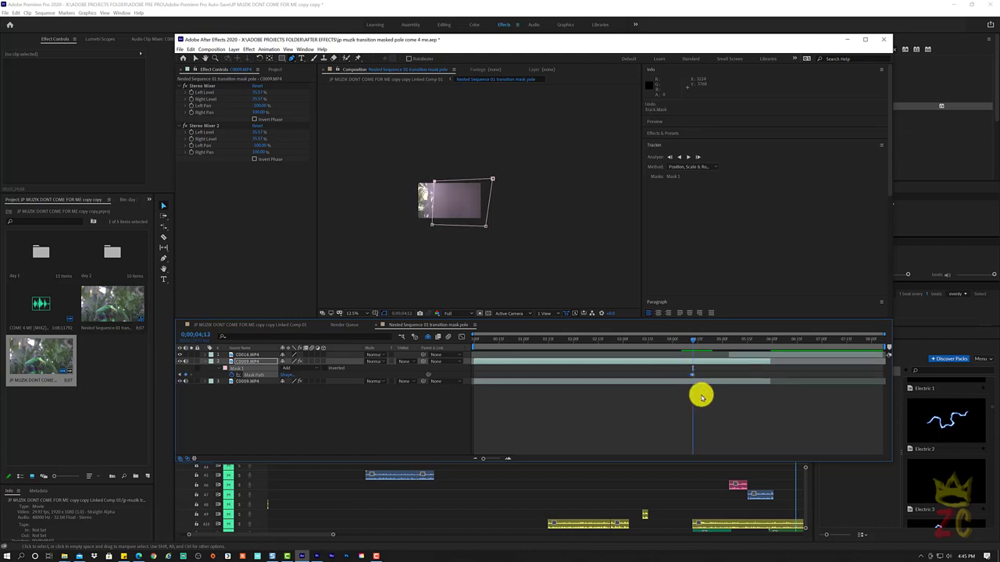
pyautogui.press('pageup')
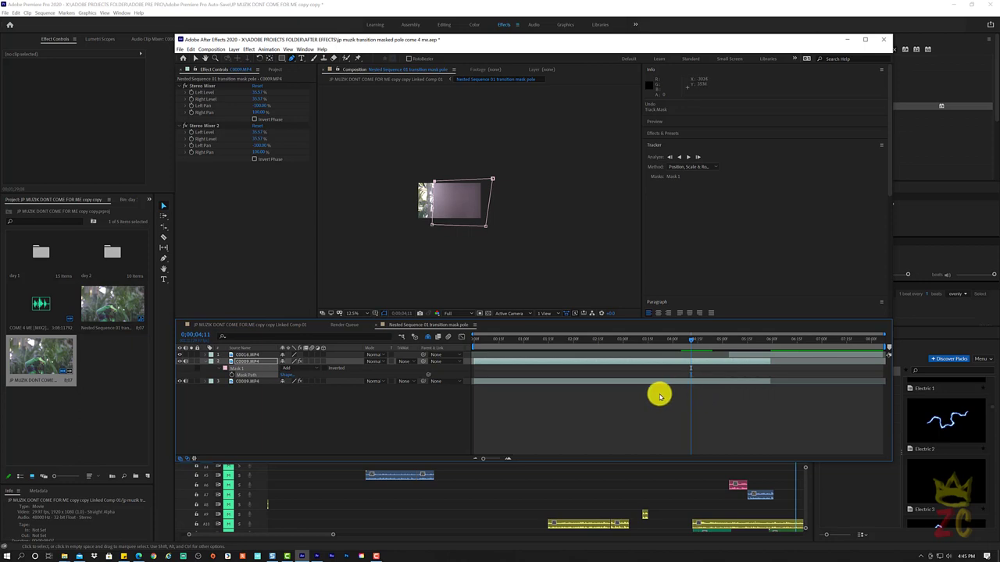
# Step: Toggle the lower C0009.MP4 layer's visibility to compare the masked area, leaving it hidden
pyautogui.click(180, 381)
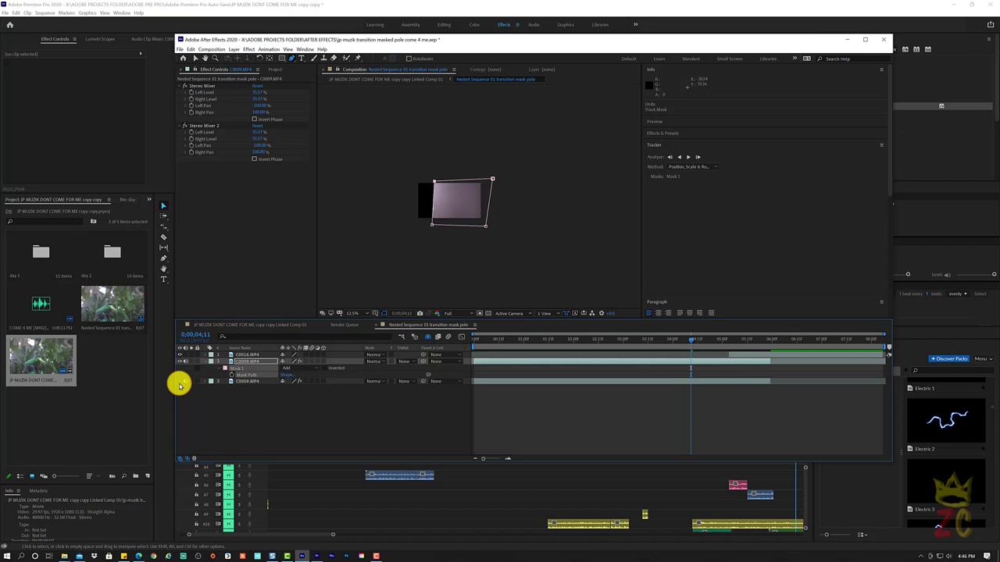
pyautogui.click(179, 383)
pyautogui.click(179, 383)
pyautogui.click(179, 382)
pyautogui.click(179, 383)
# Step: Track the mask forward eight frames, then pull its top- and bottom-right corners left
pyautogui.click(697, 157)
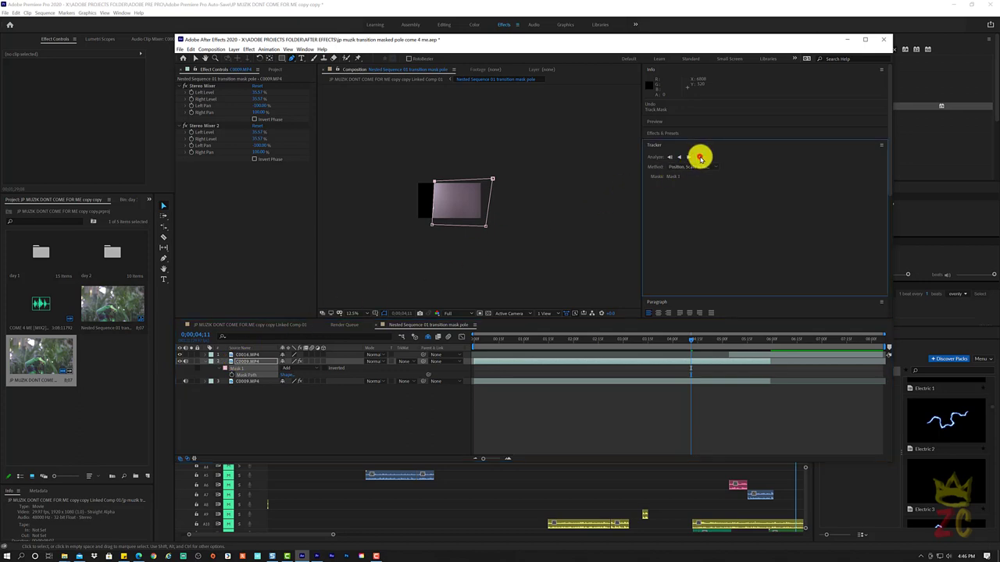
pyautogui.click(700, 158)
pyautogui.click(700, 159)
pyautogui.click(701, 158)
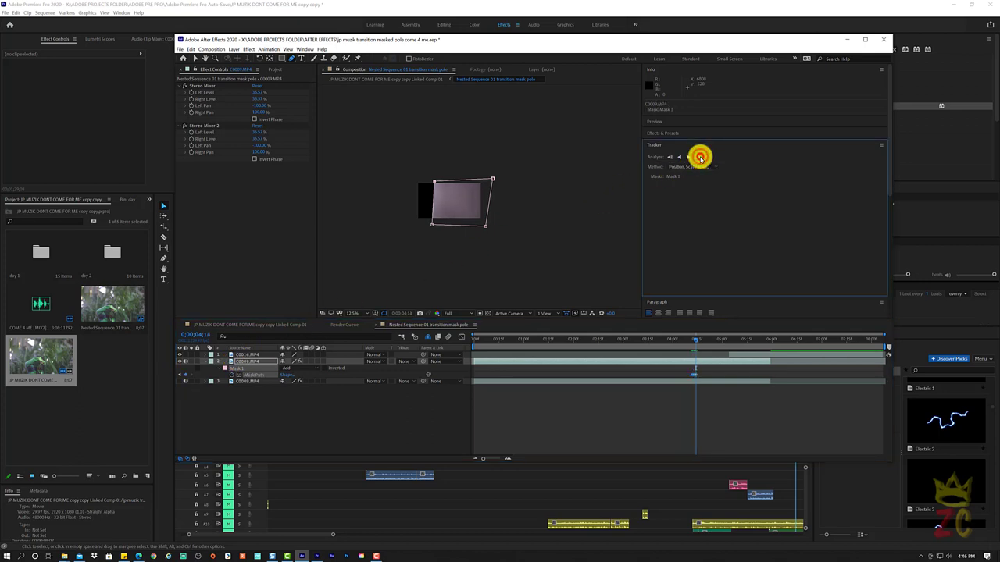
pyautogui.click(701, 158)
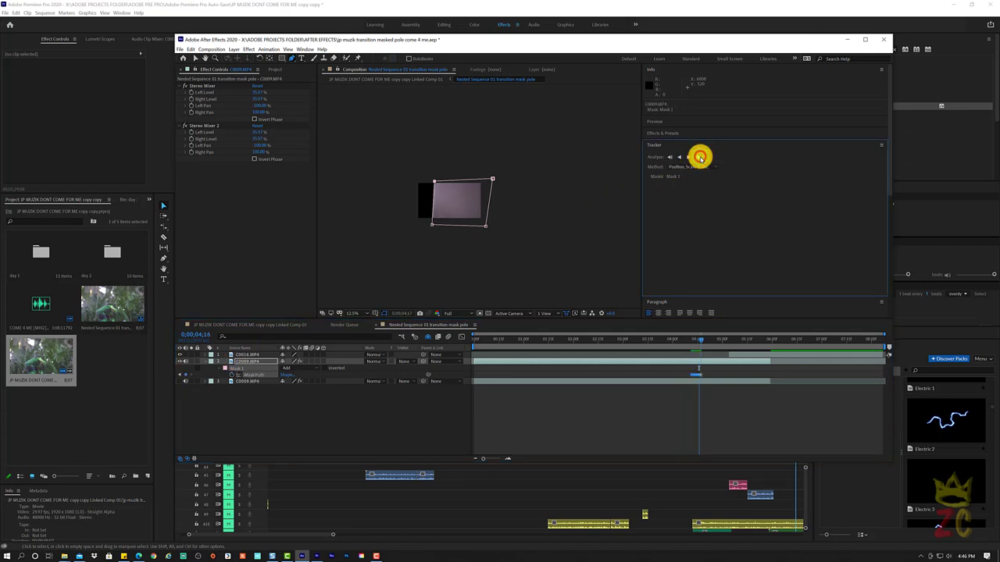
pyautogui.click(700, 159)
pyautogui.click(700, 159)
pyautogui.click(701, 158)
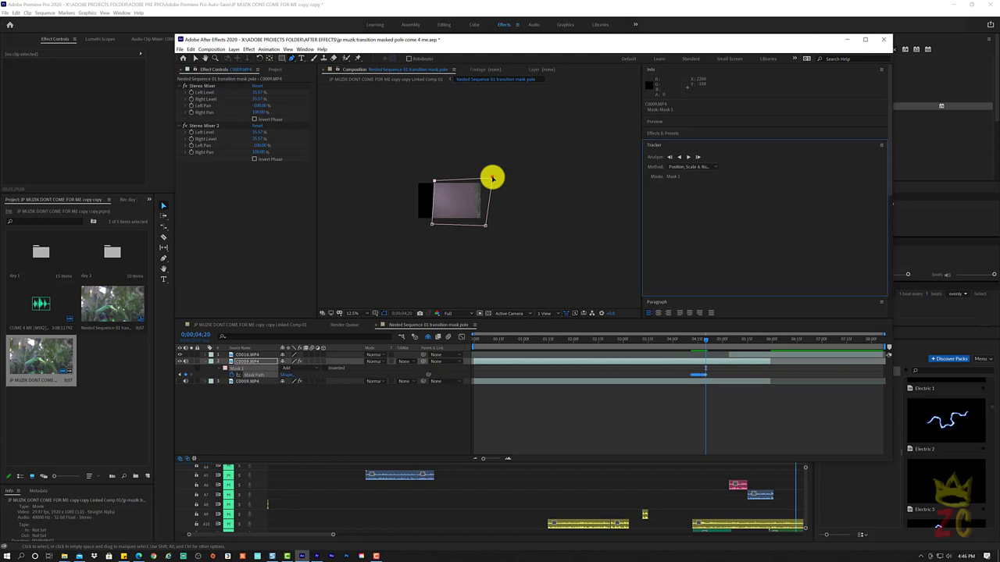
pyautogui.moveTo(493, 179); pyautogui.dragTo(478, 180)
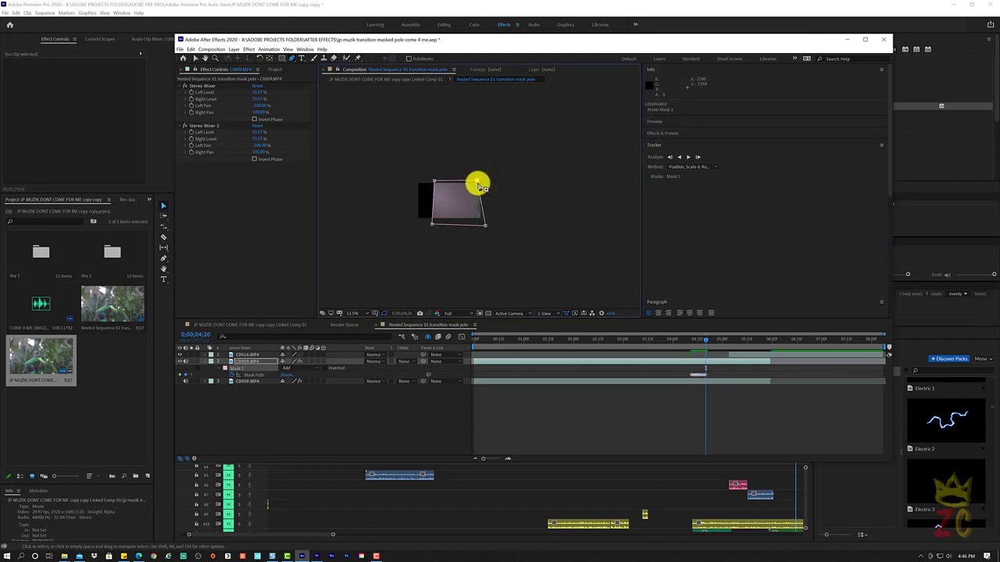
pyautogui.moveTo(485, 226); pyautogui.dragTo(476, 225)
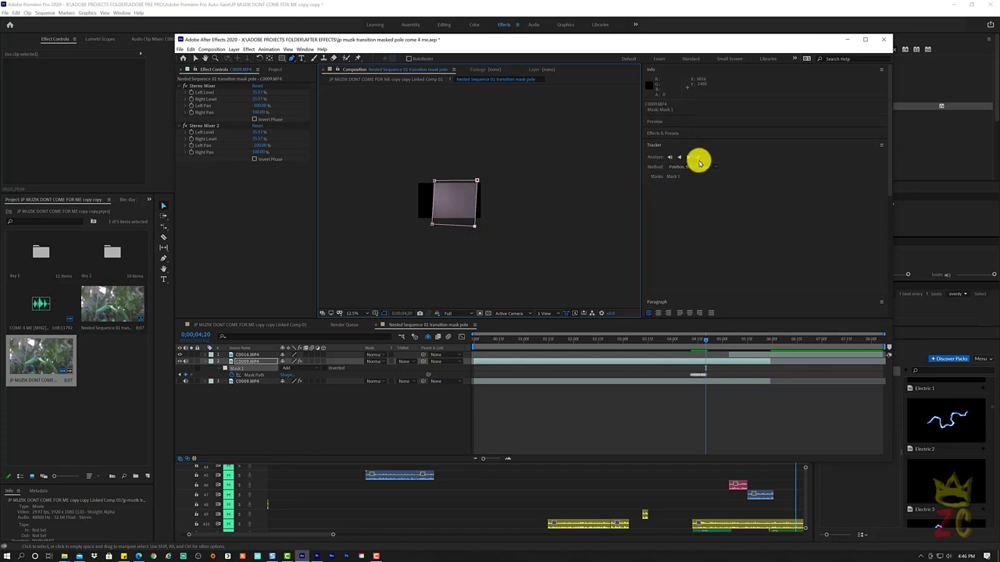
# Step: Track the mask back one frame and forward four, then straighten its right edge
pyautogui.click(667, 157)
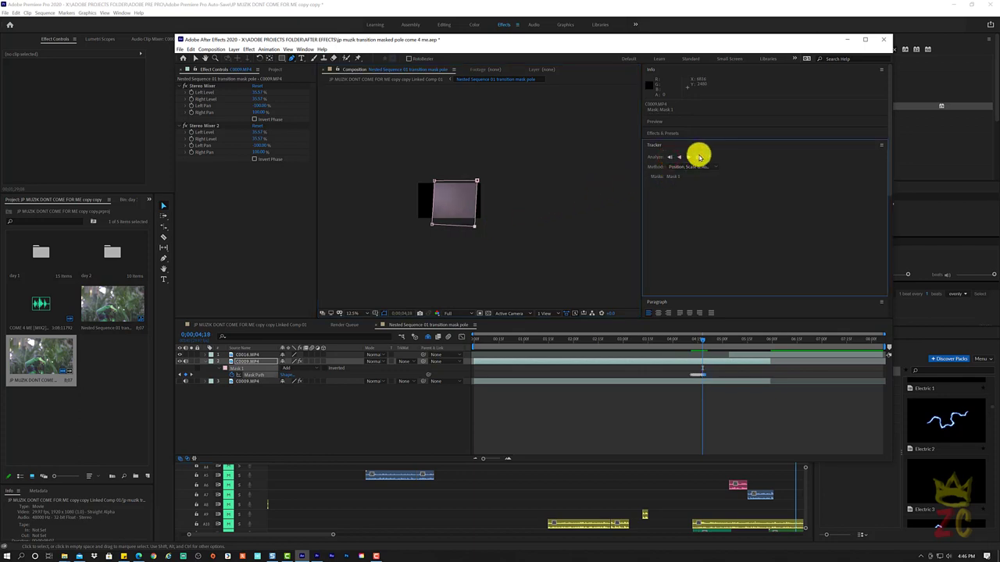
pyautogui.click(698, 157)
pyautogui.click(699, 157)
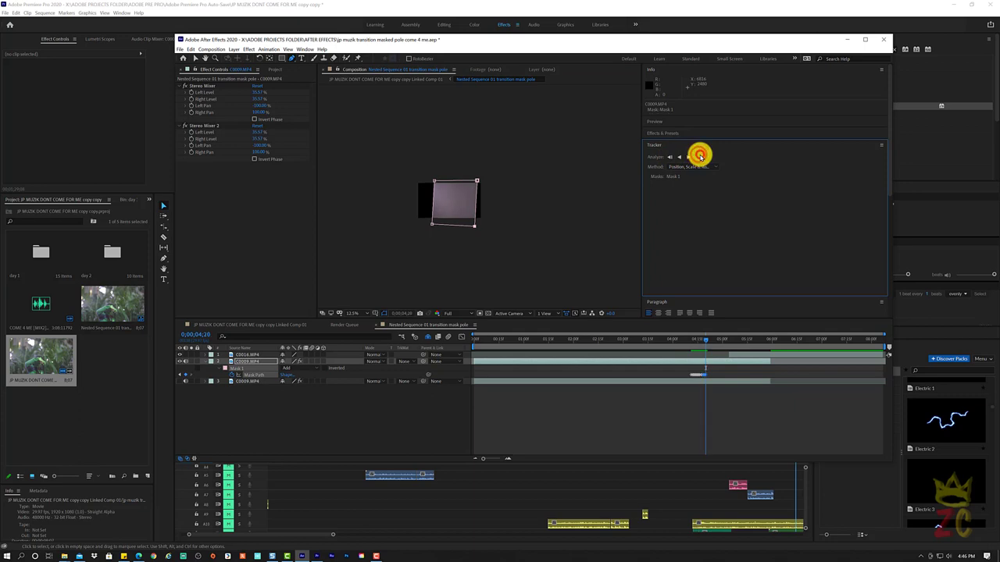
pyautogui.click(699, 156)
pyautogui.click(697, 156)
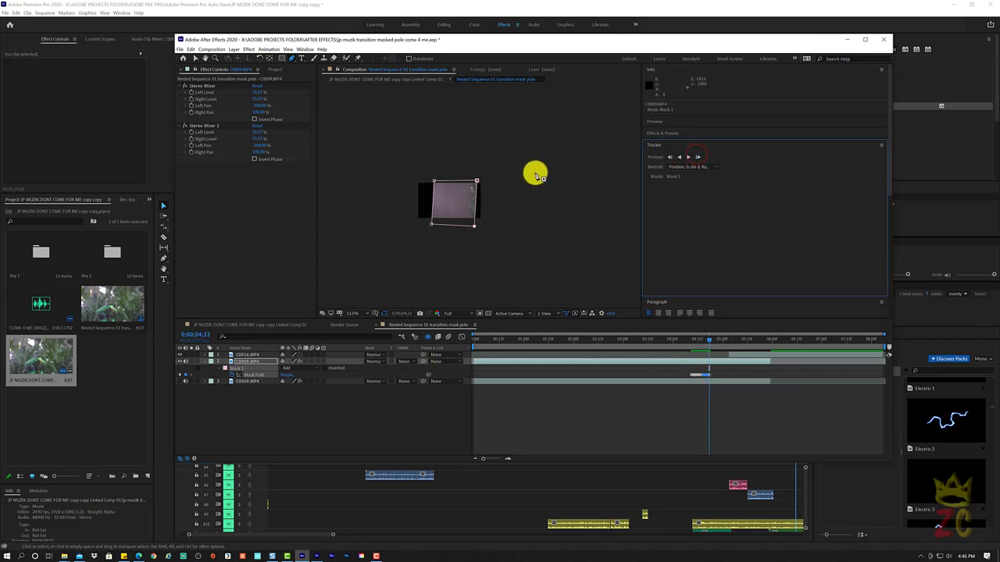
pyautogui.click(475, 180)
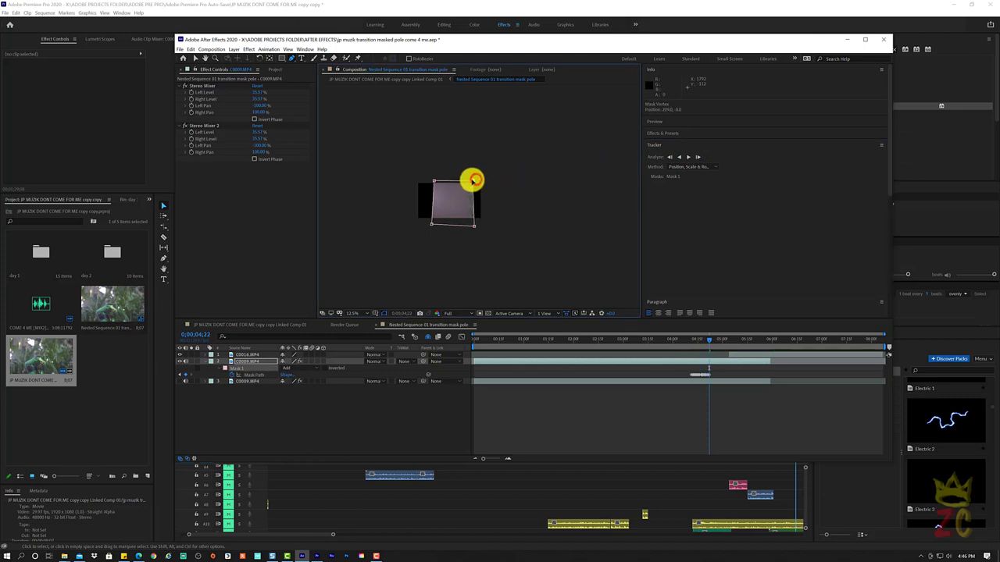
pyautogui.moveTo(474, 226); pyautogui.dragTo(469, 228)
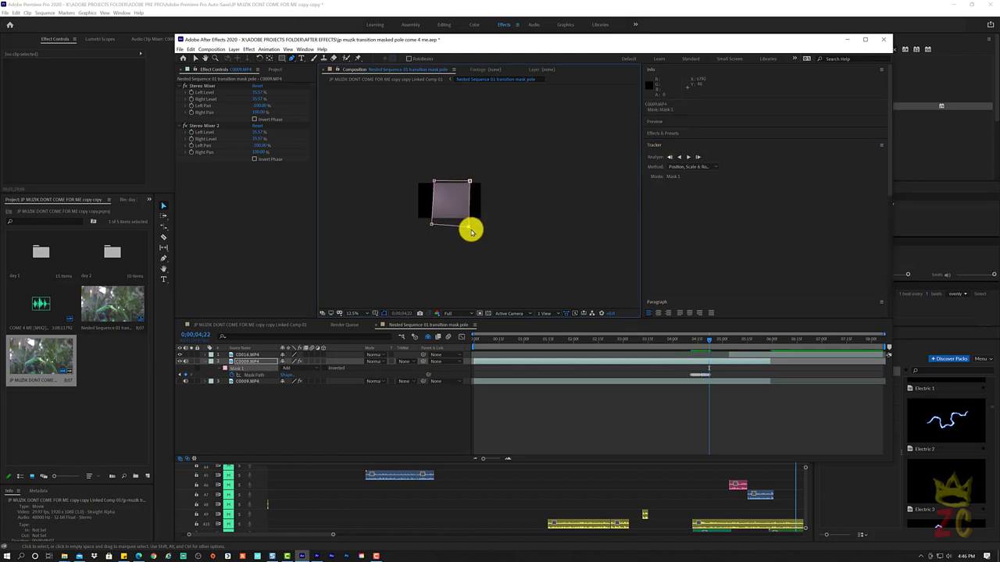
pyautogui.moveTo(708, 341); pyautogui.dragTo(702, 346)
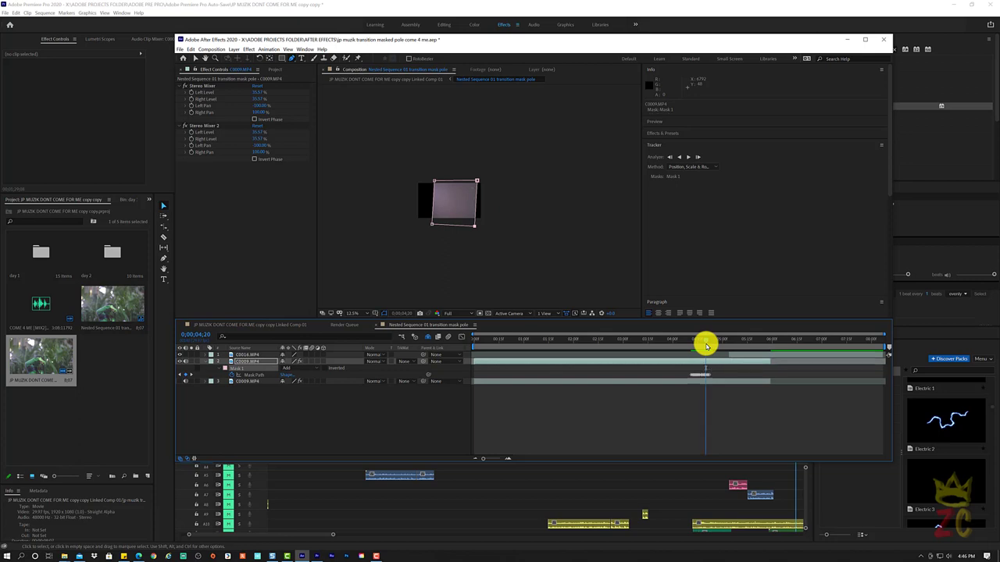
# Step: Nudge the mask's right corners slightly left on frame 4;22 and review back to 4;20
pyautogui.click(475, 180)
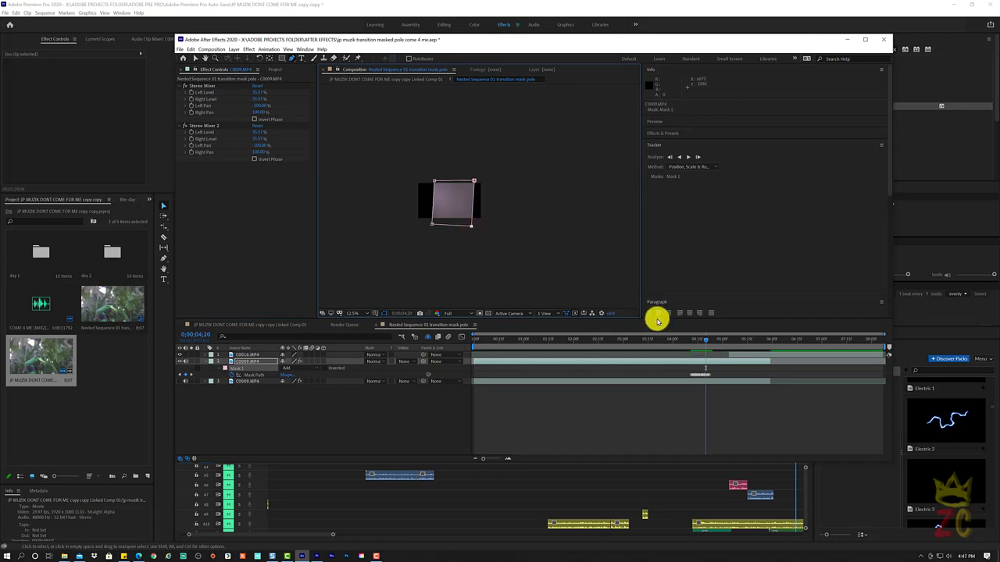
pyautogui.click(706, 341)
pyautogui.moveTo(707, 342); pyautogui.dragTo(708, 341)
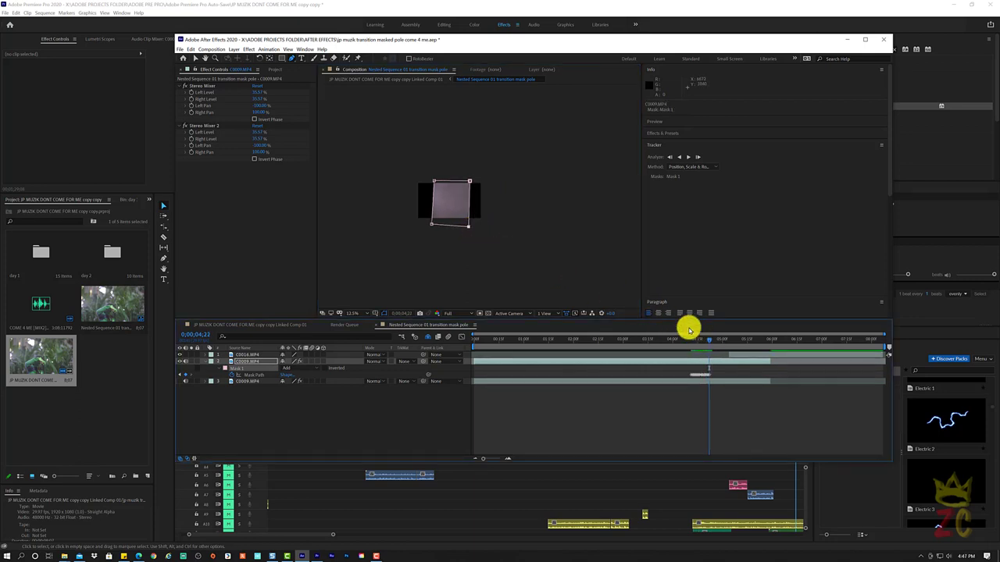
pyautogui.moveTo(469, 183); pyautogui.dragTo(465, 181)
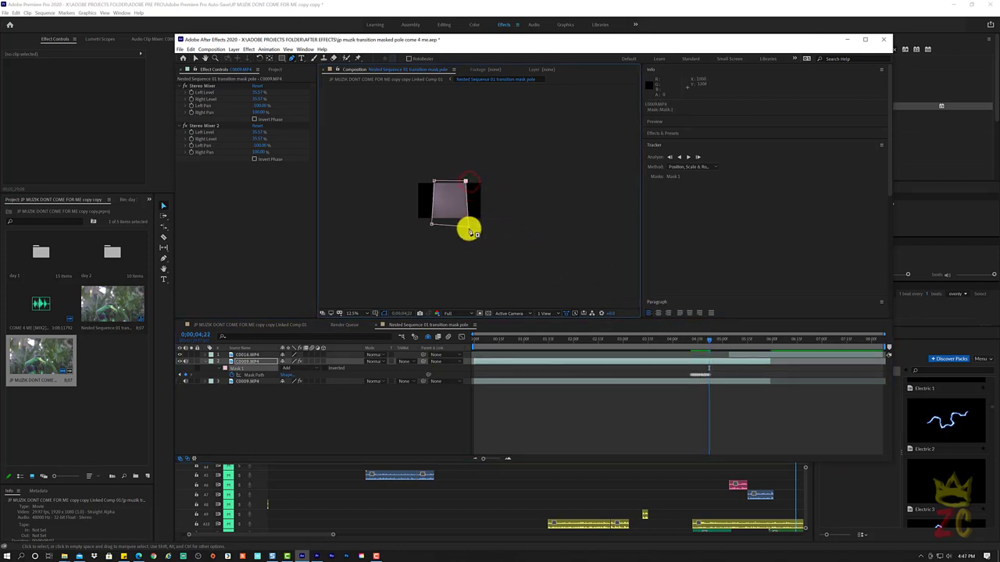
pyautogui.moveTo(467, 230); pyautogui.dragTo(466, 227)
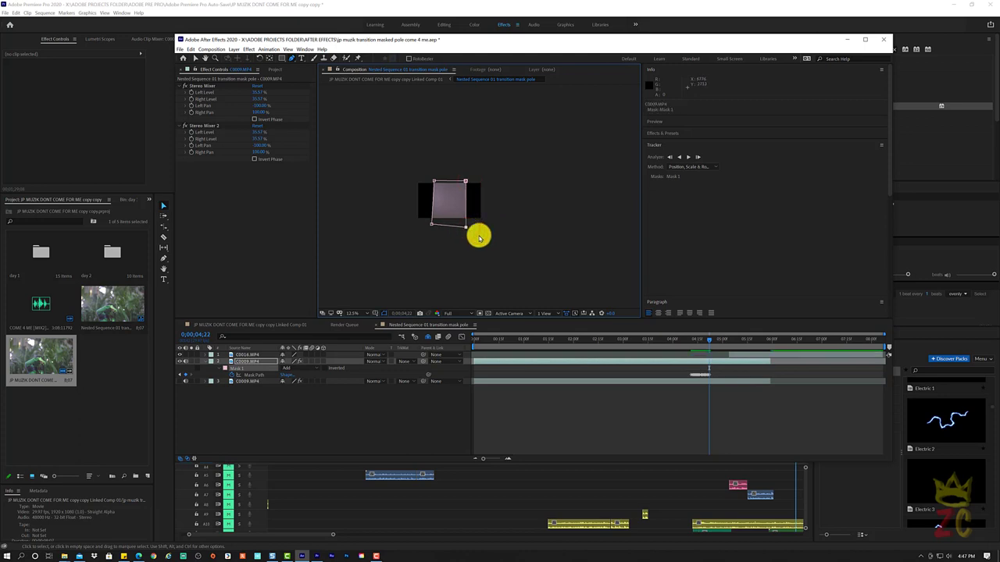
pyautogui.moveTo(709, 343)
pyautogui.mouseDown()
pyautogui.moveTo(697, 346)
pyautogui.moveTo(710, 344)
pyautogui.mouseUp()
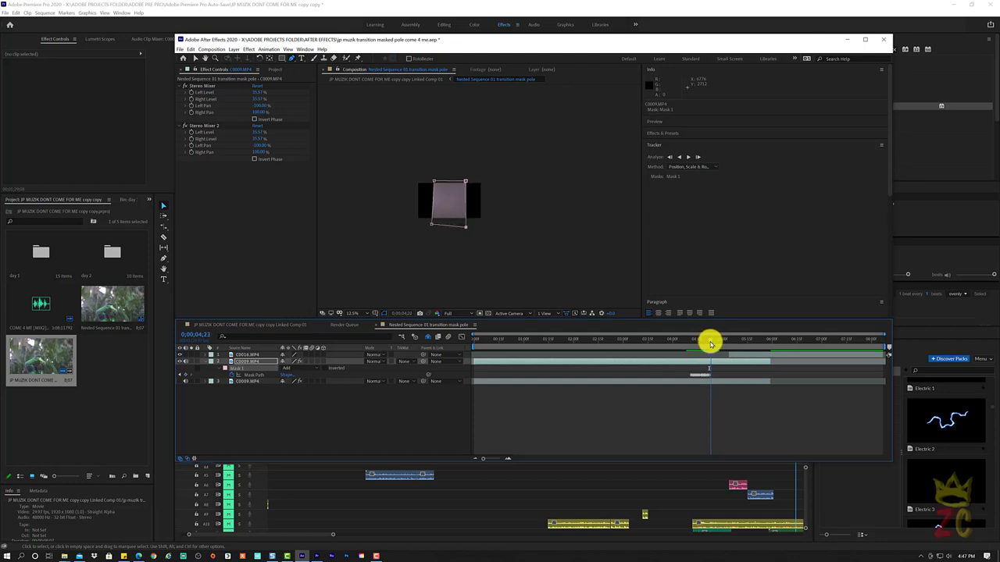
pyautogui.moveTo(710, 344); pyautogui.dragTo(705, 345)
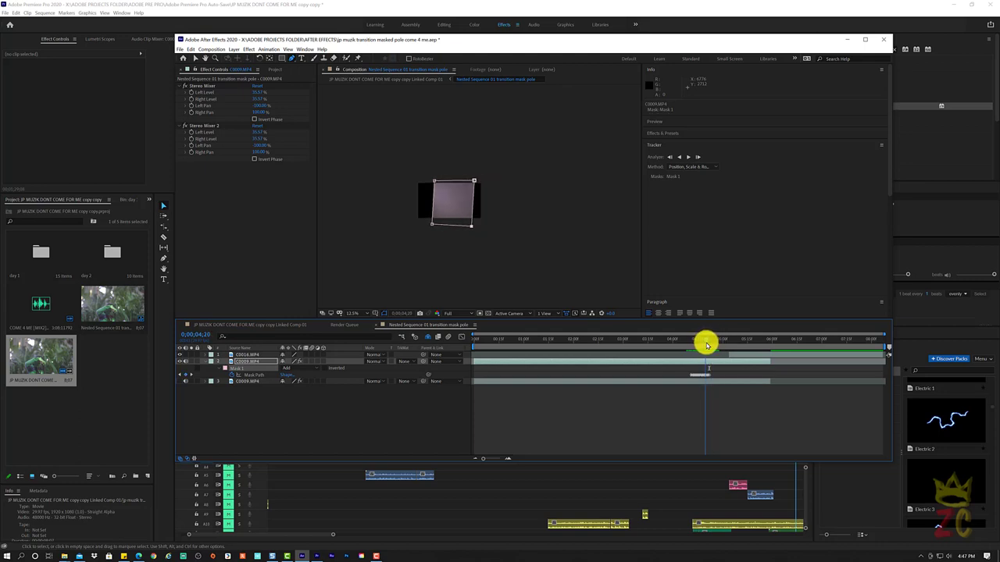
# Step: Refine the bottom- and top-right corners again at 4;22, then rewind to 0;00;00;00
pyautogui.click(701, 388)
pyautogui.scroll(2, 701, 389)
pyautogui.scroll(2, 700, 388)
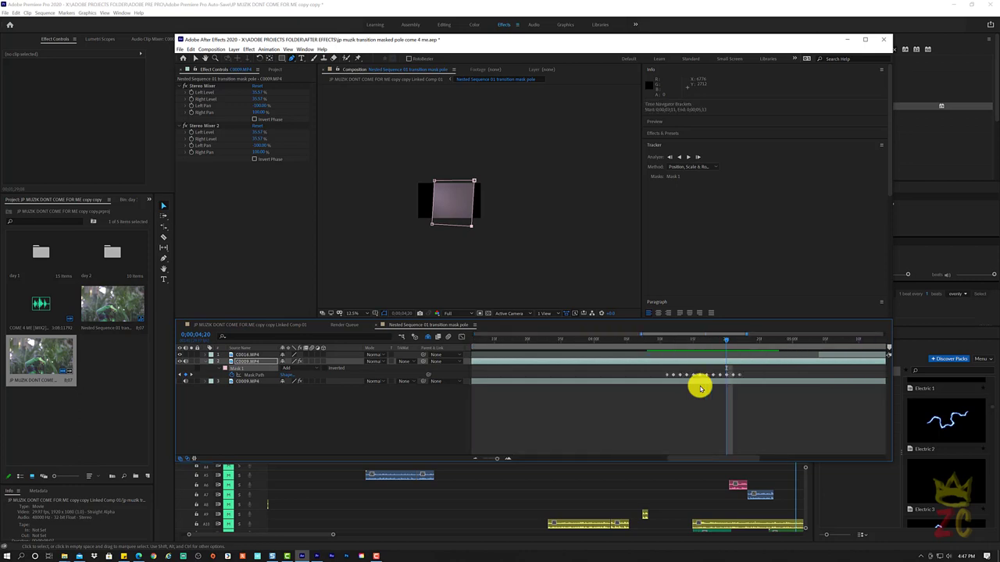
pyautogui.scroll(2, 700, 388)
pyautogui.scroll(-2, 701, 388)
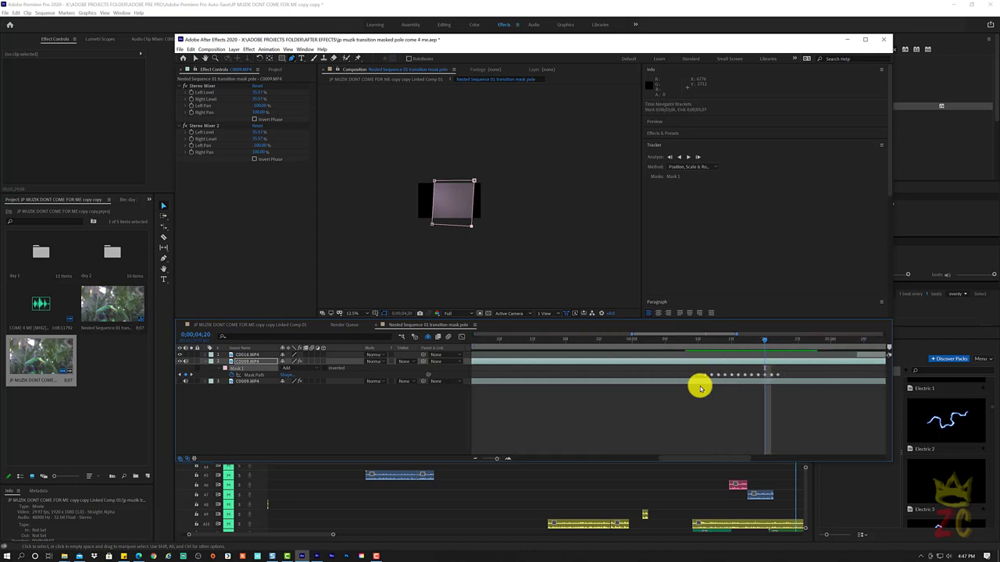
pyautogui.moveTo(763, 339); pyautogui.dragTo(798, 339)
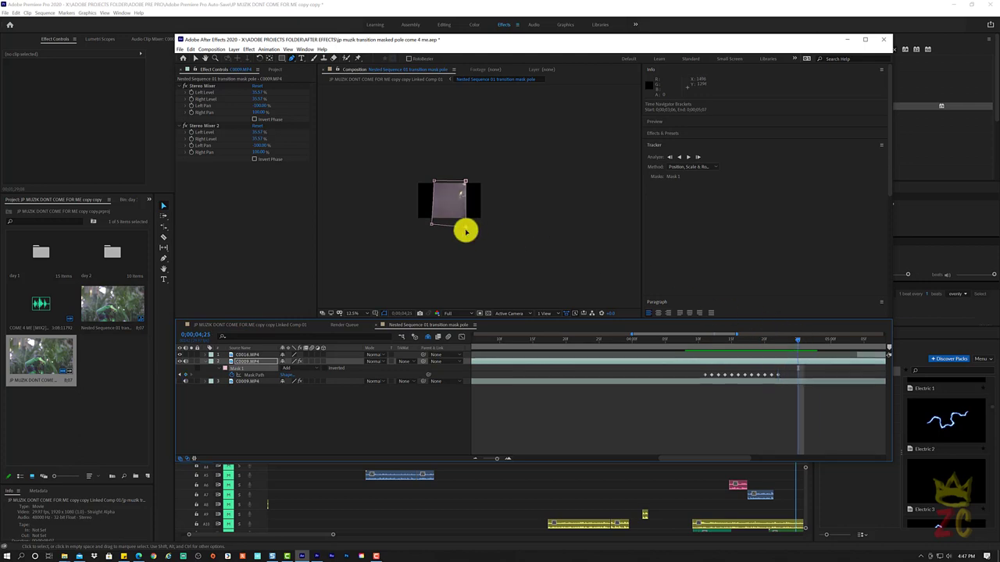
pyautogui.moveTo(466, 231); pyautogui.dragTo(460, 227)
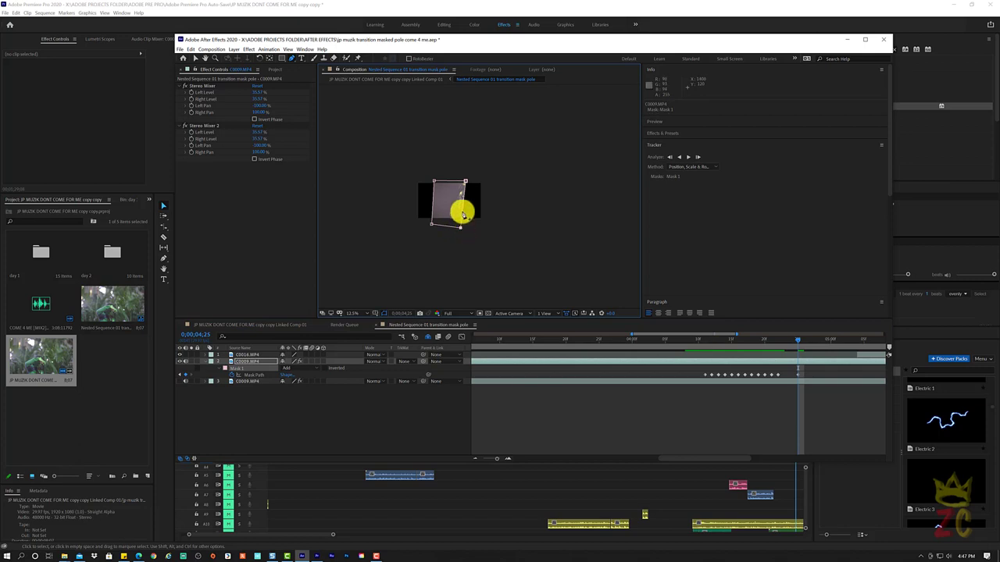
pyautogui.moveTo(464, 184); pyautogui.dragTo(462, 181)
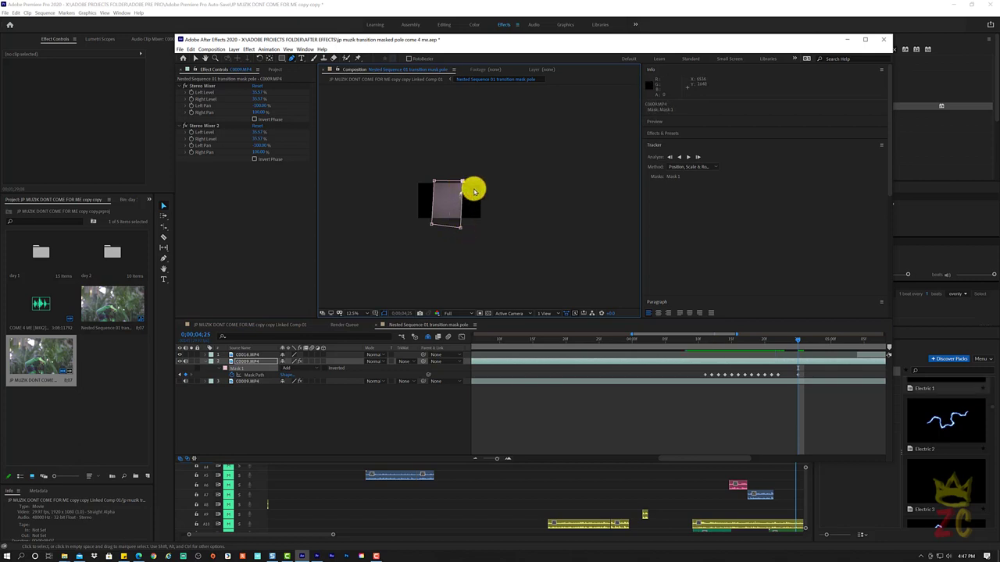
pyautogui.moveTo(797, 342)
pyautogui.mouseDown()
pyautogui.moveTo(788, 339)
pyautogui.moveTo(800, 337)
pyautogui.mouseUp()
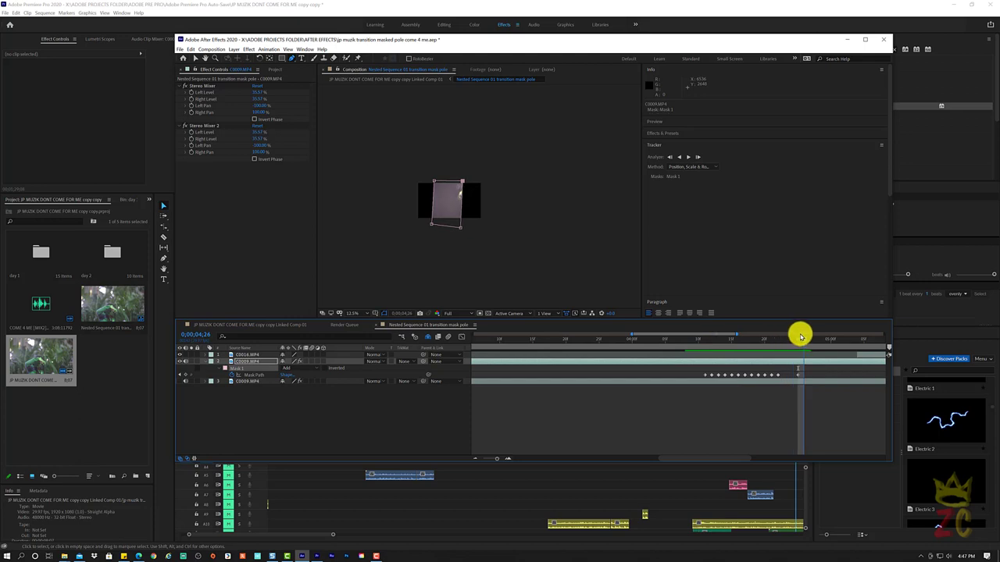
pyautogui.click(801, 337)
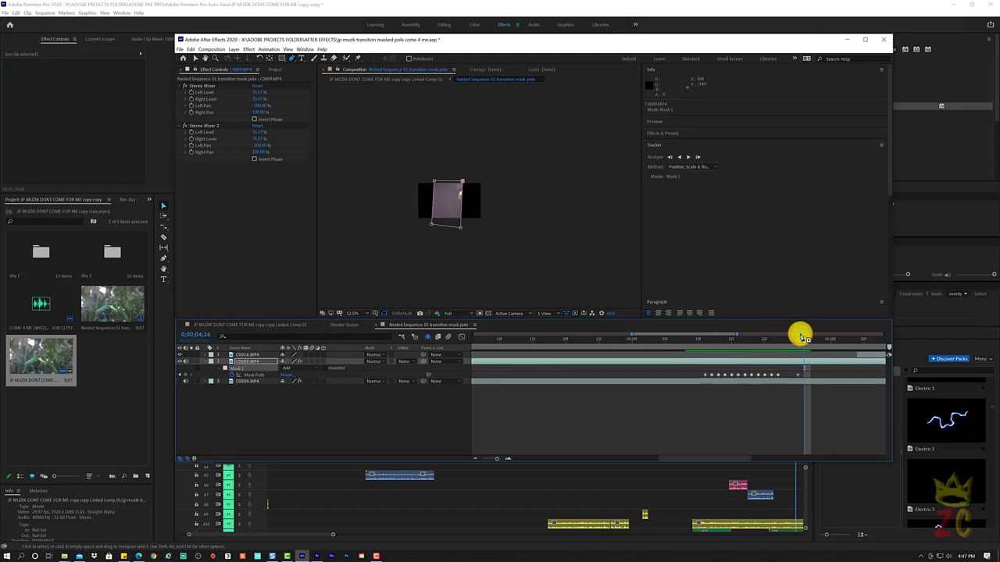
pyautogui.moveTo(763, 341); pyautogui.dragTo(360, 351)
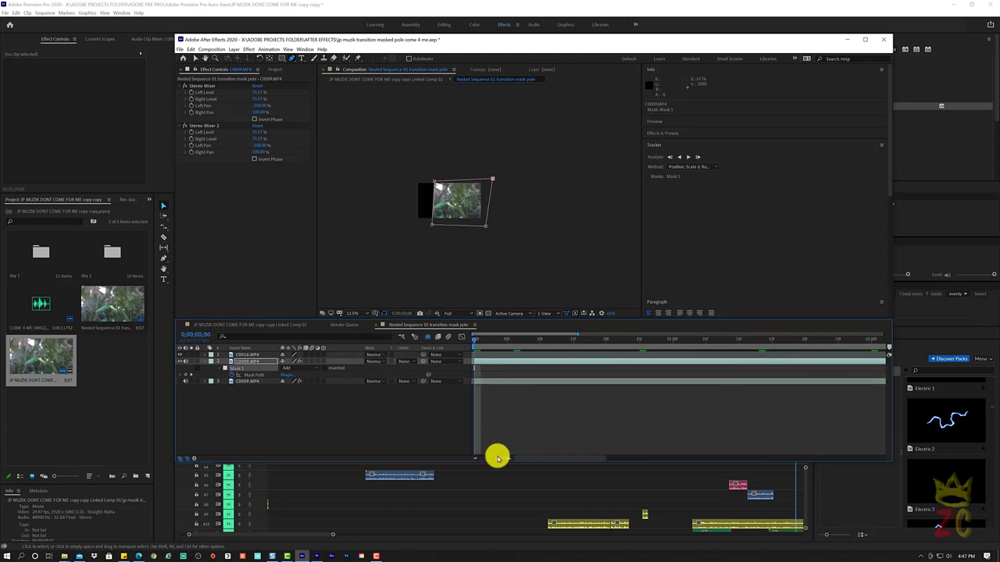
# Step: Collapse the mask properties and scrub the timeline to preview the masked footage
pyautogui.scroll(-2, 496, 461)
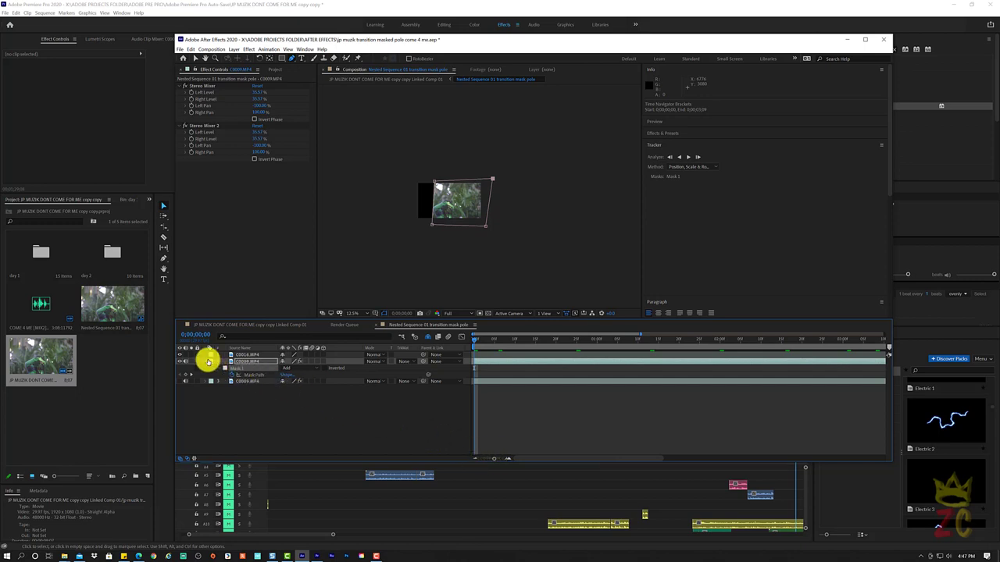
pyautogui.hotkey('ctrl', 'z')
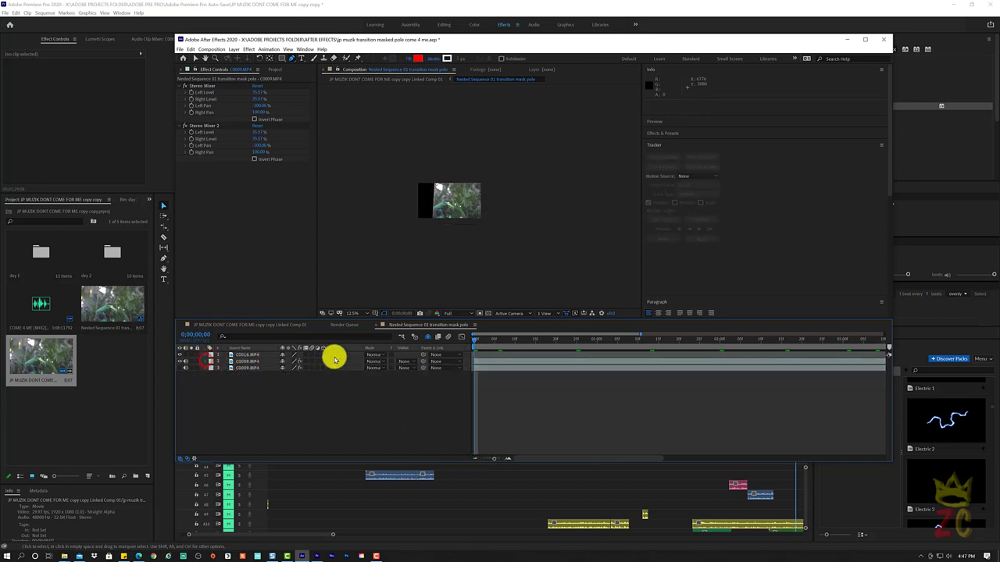
pyautogui.moveTo(730, 348); pyautogui.dragTo(716, 346)
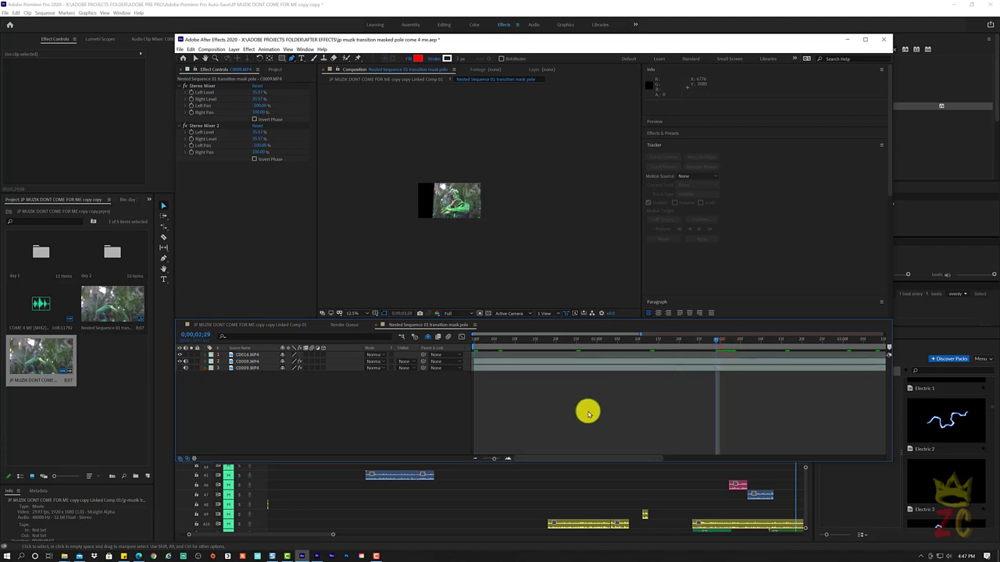
pyautogui.moveTo(491, 463); pyautogui.dragTo(473, 461)
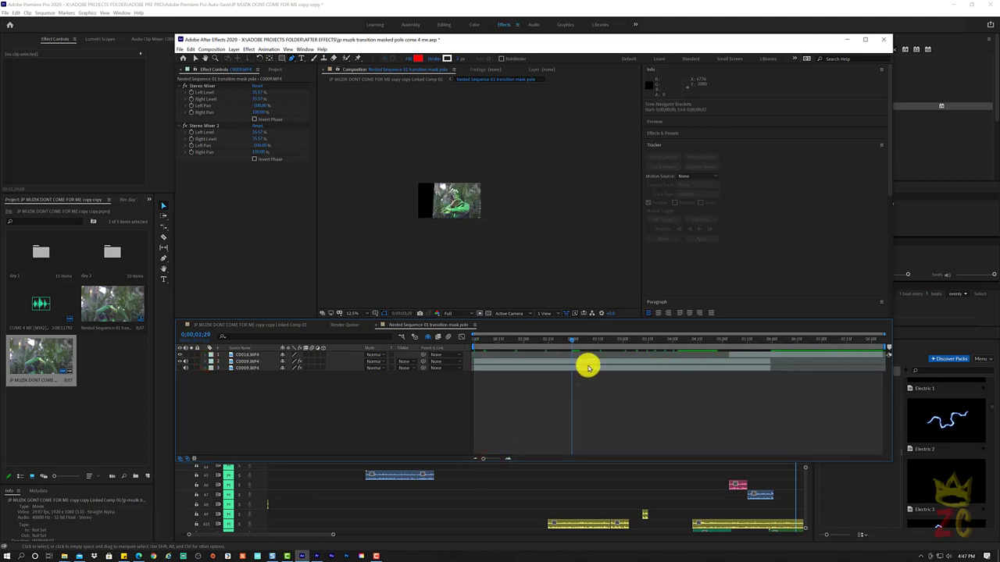
pyautogui.click(613, 346)
pyautogui.moveTo(614, 346)
pyautogui.mouseDown()
pyautogui.moveTo(461, 353)
pyautogui.moveTo(737, 332)
pyautogui.moveTo(497, 354)
pyautogui.mouseUp()
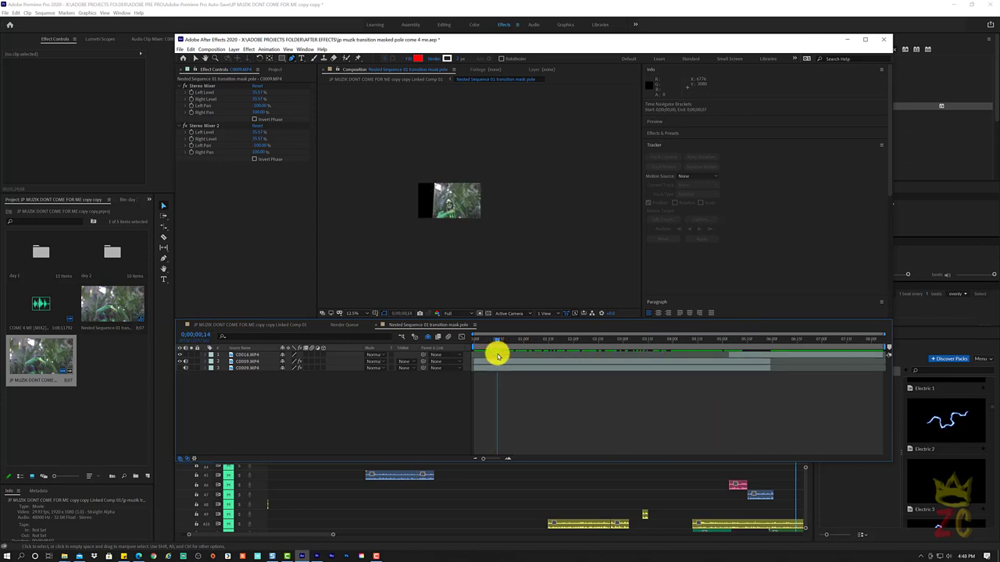
# Step: Turn off the bottom C0009.MP4 layer and check the transition around 0;00;04;07
pyautogui.click(181, 369)
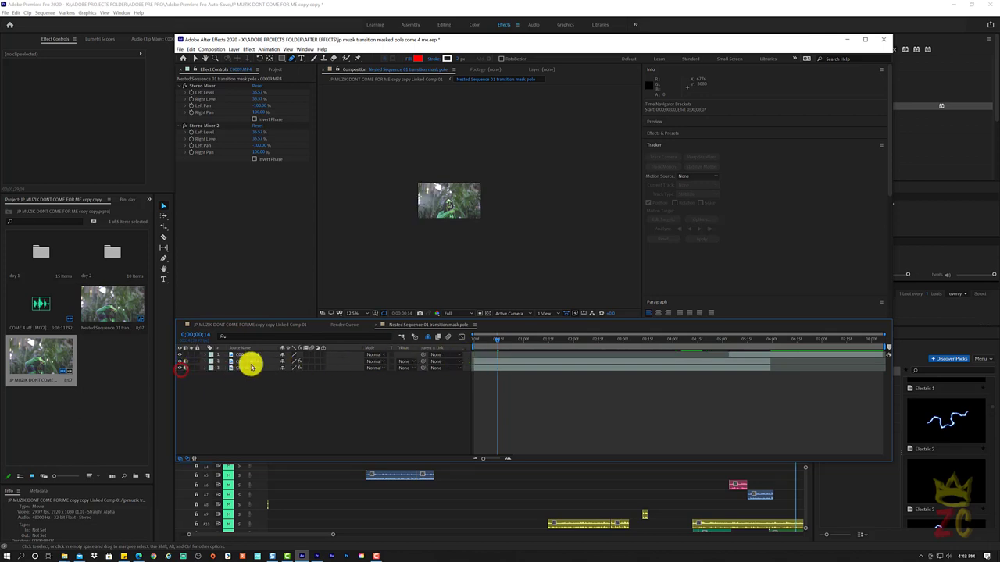
pyautogui.moveTo(551, 338); pyautogui.dragTo(718, 330)
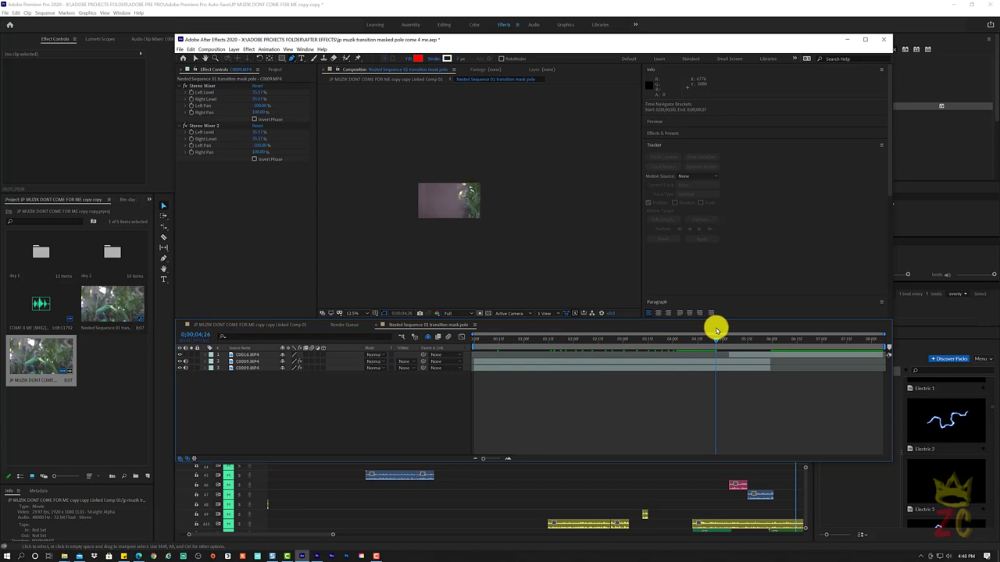
pyautogui.click(262, 356)
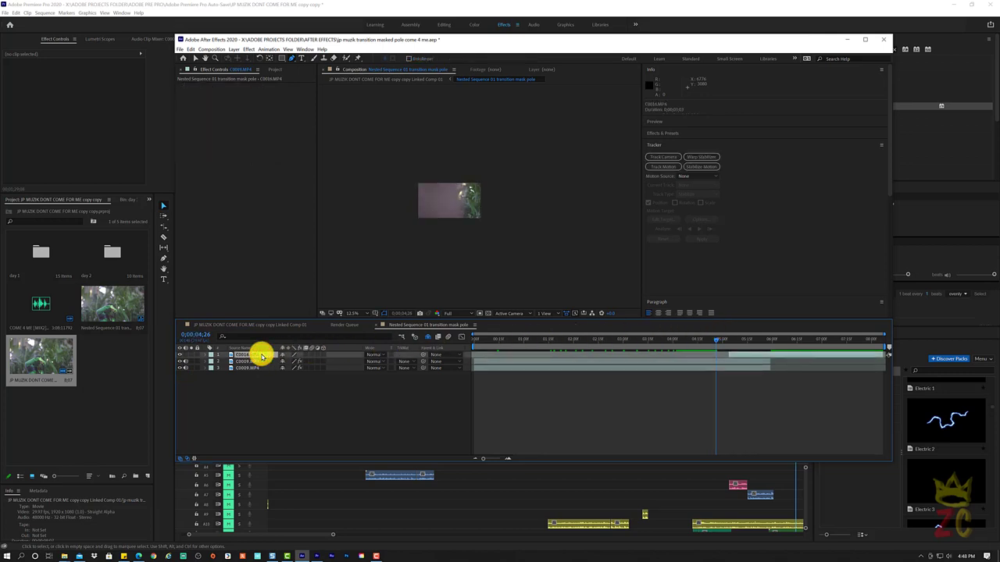
pyautogui.hotkey('ctrl', 'd')
pyautogui.click(756, 364)
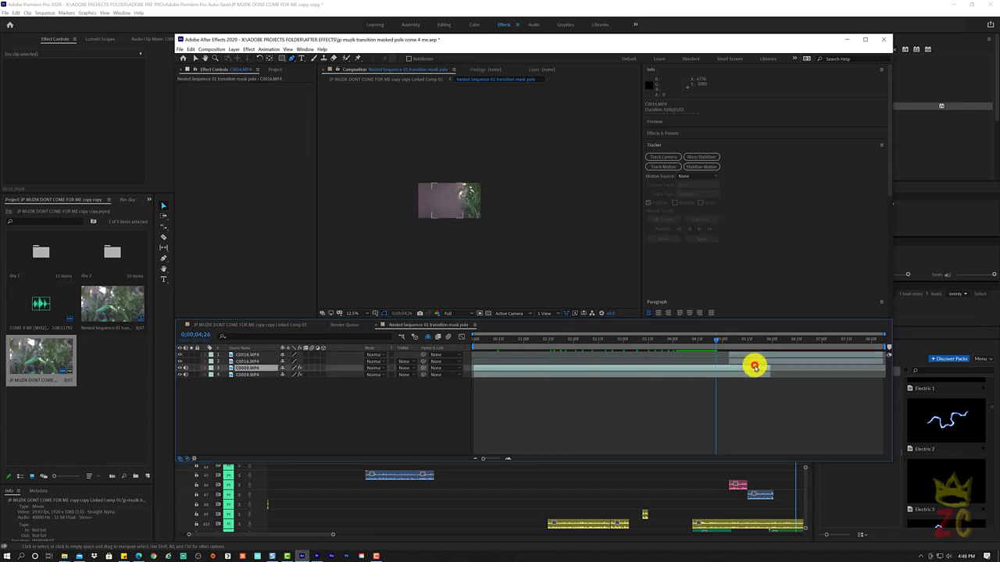
pyautogui.moveTo(253, 357)
pyautogui.mouseDown()
pyautogui.moveTo(258, 381)
pyautogui.moveTo(237, 375)
pyautogui.mouseUp()
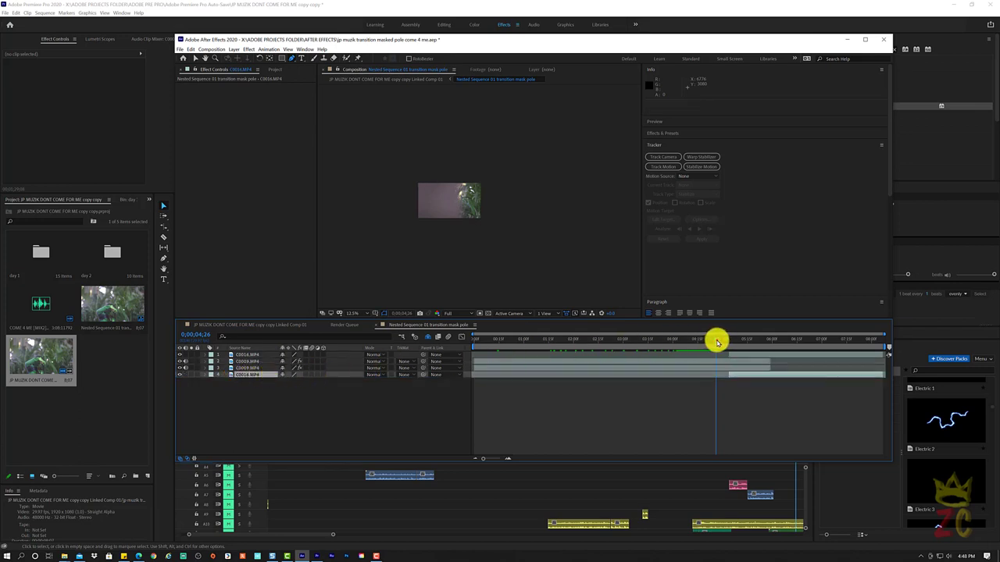
pyautogui.moveTo(716, 339); pyautogui.dragTo(692, 348)
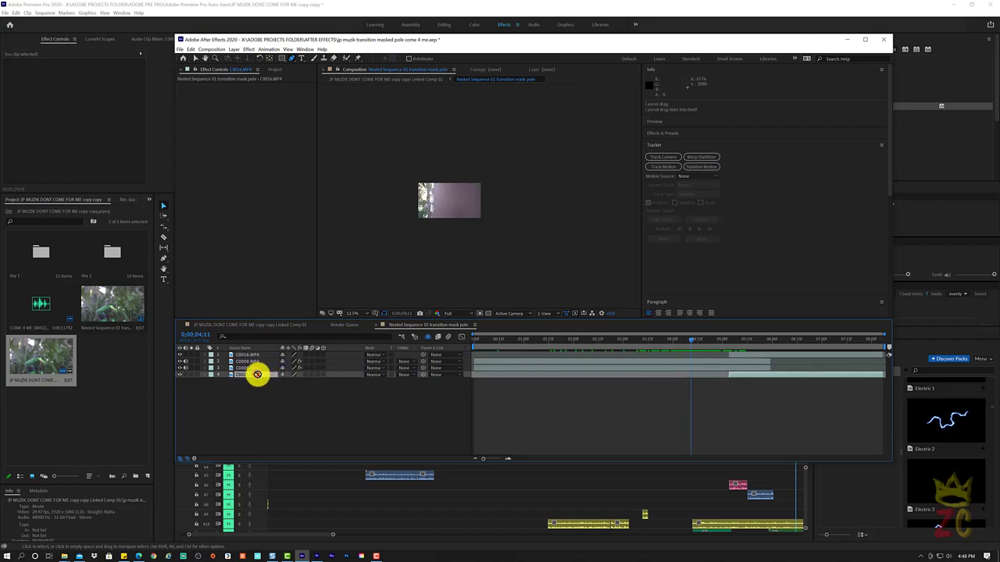
pyautogui.moveTo(258, 374)
pyautogui.mouseDown()
pyautogui.moveTo(263, 362)
pyautogui.moveTo(253, 369)
pyautogui.mouseUp()
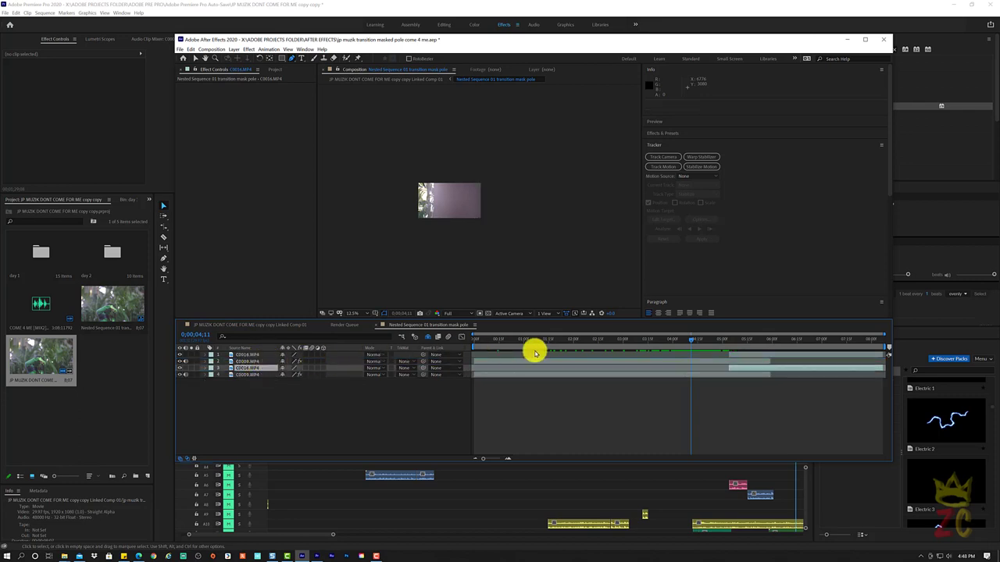
pyautogui.moveTo(707, 341)
pyautogui.mouseDown()
pyautogui.moveTo(731, 343)
pyautogui.moveTo(694, 347)
pyautogui.mouseUp()
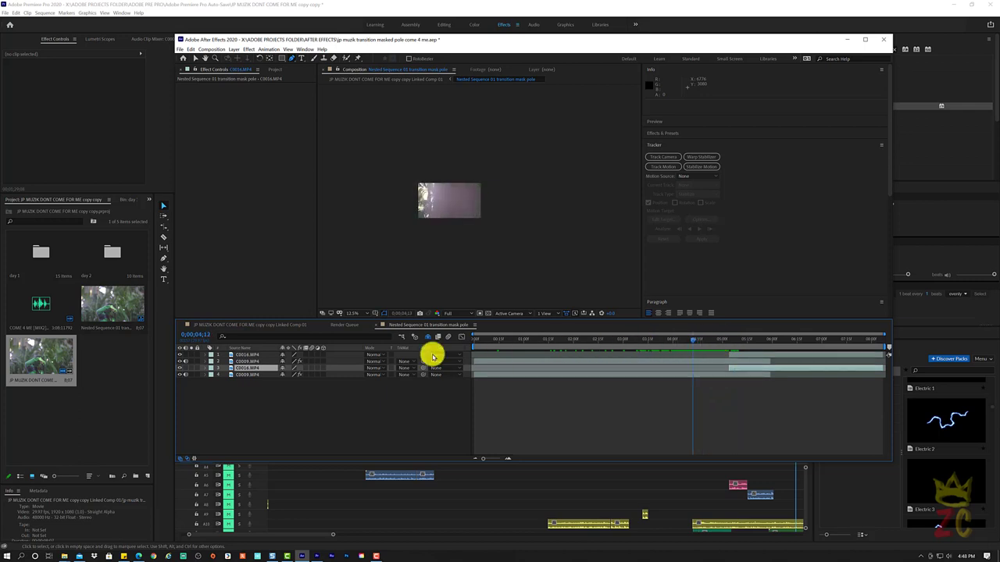
pyautogui.click(239, 362)
pyautogui.press('m')
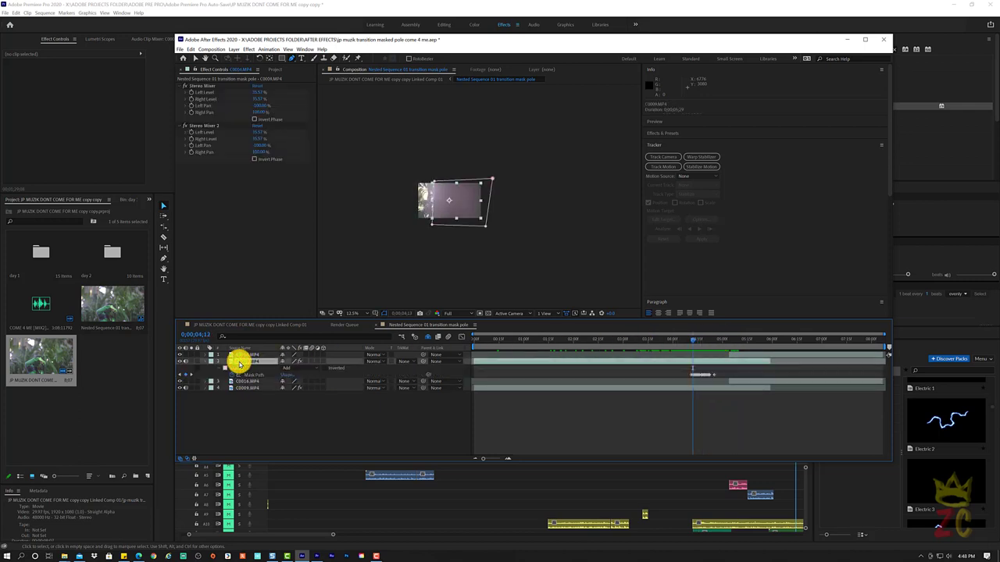
pyautogui.moveTo(701, 342)
pyautogui.mouseDown()
pyautogui.moveTo(718, 342)
pyautogui.moveTo(705, 339)
pyautogui.mouseUp()
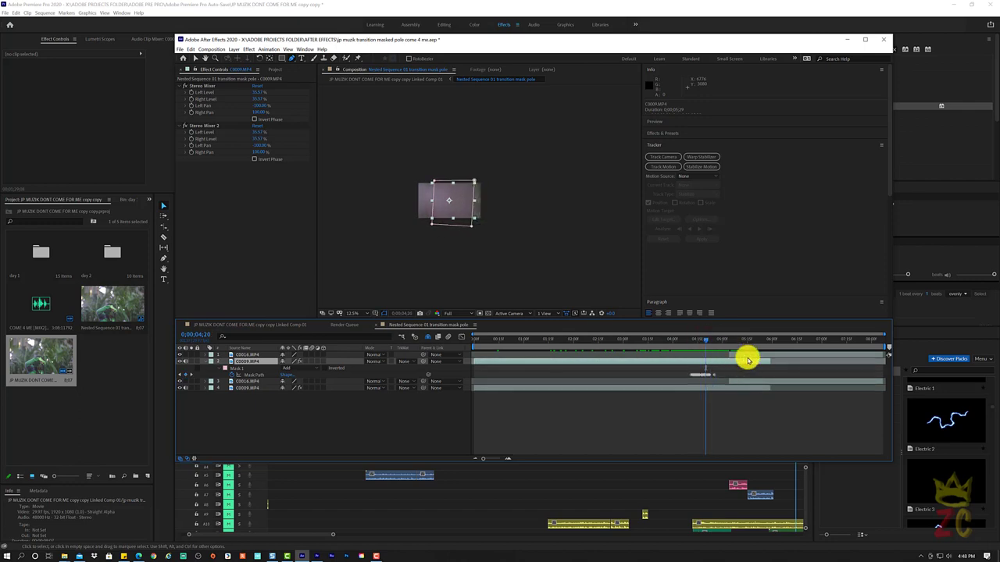
pyautogui.click(804, 385)
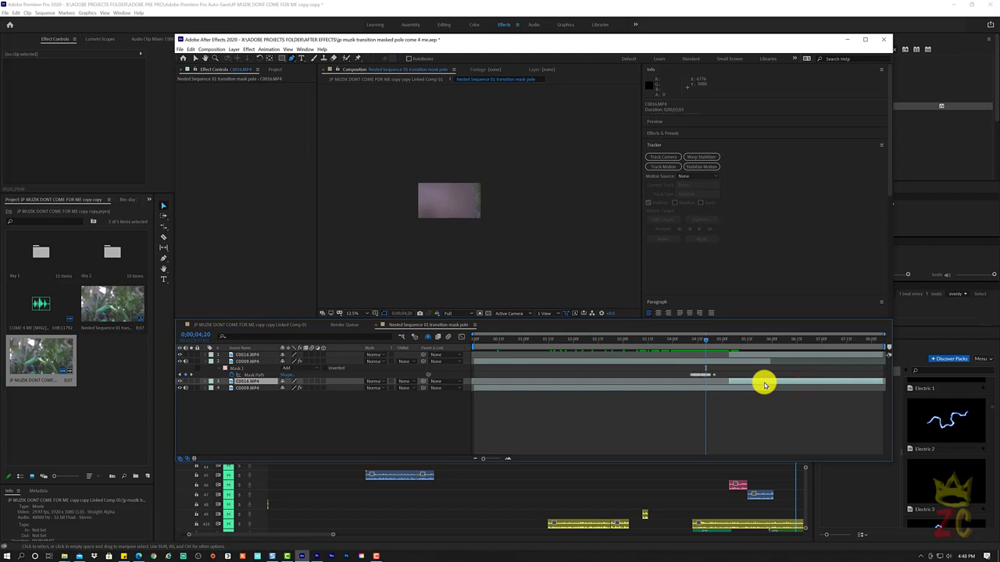
pyautogui.press('r')
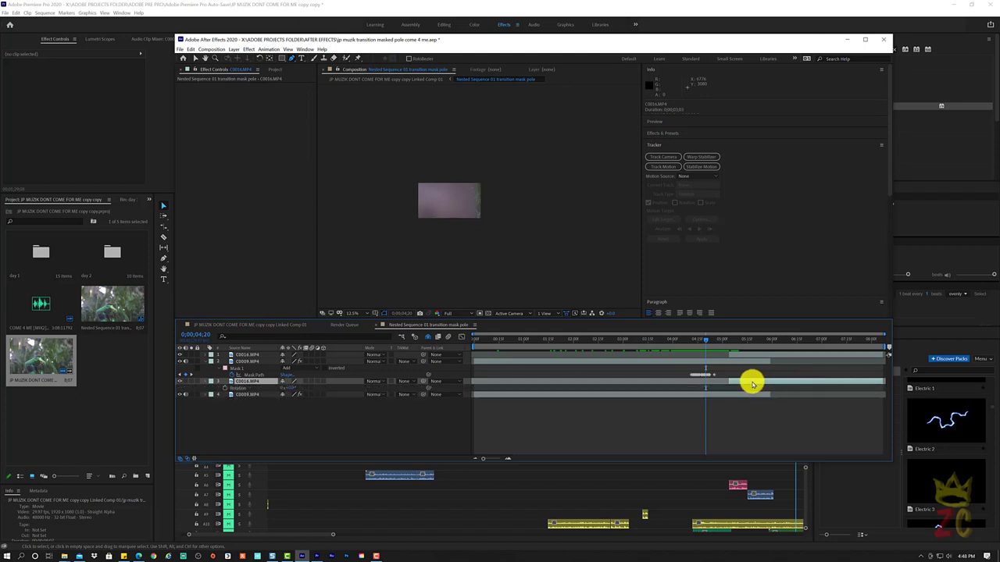
pyautogui.press('r')
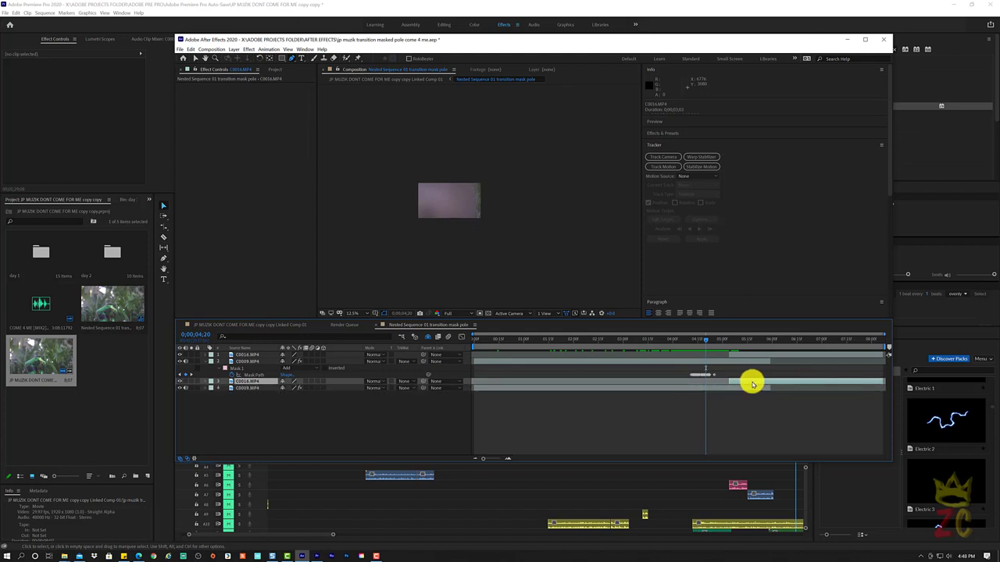
# Step: Time-stretch the C0016 layer to 91% and slide it to begin near 0;00;04;20
pyautogui.rightClick(753, 384)
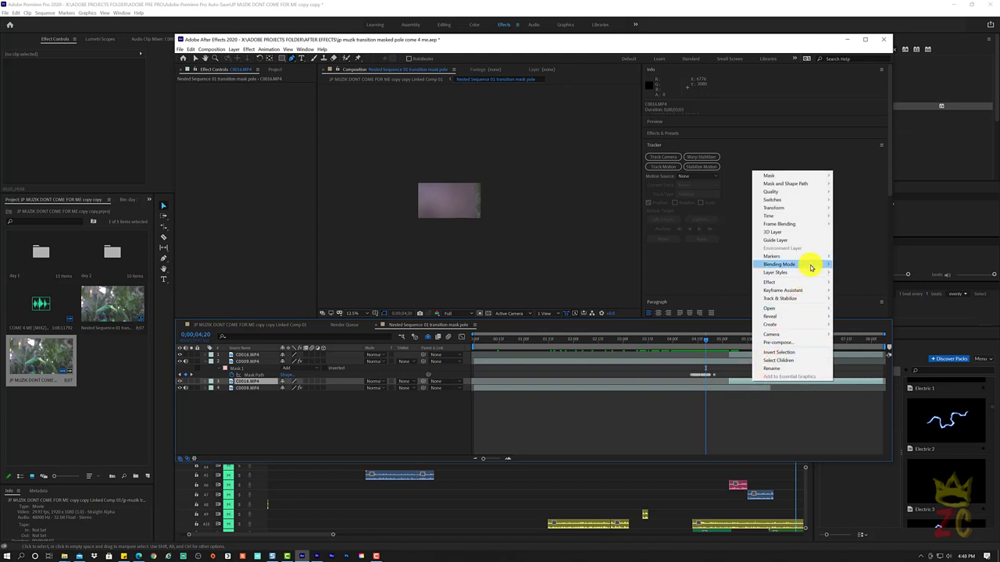
pyautogui.press('Down')
pyautogui.press('Down')
pyautogui.press('Down')
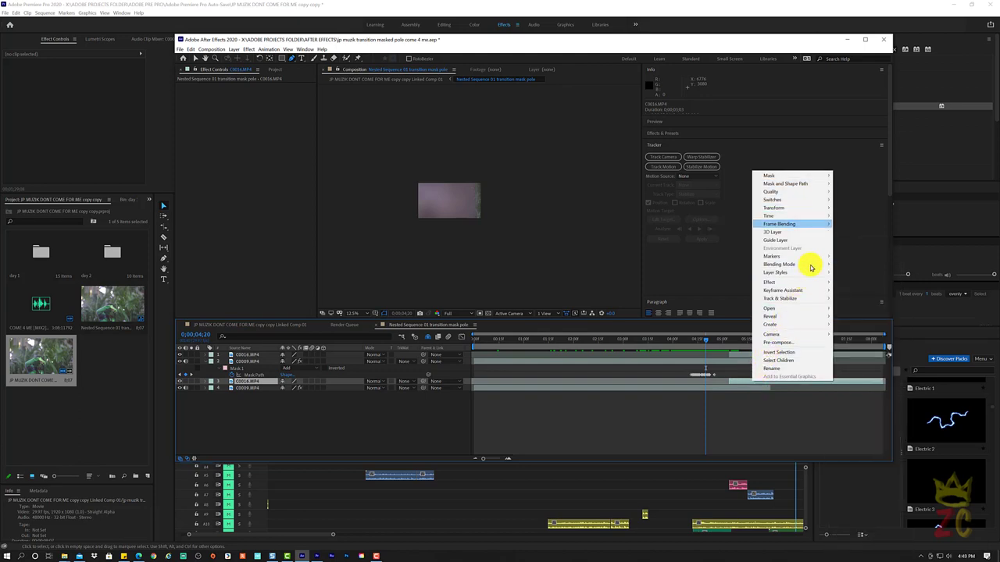
pyautogui.press('Up')
pyautogui.press('Up')
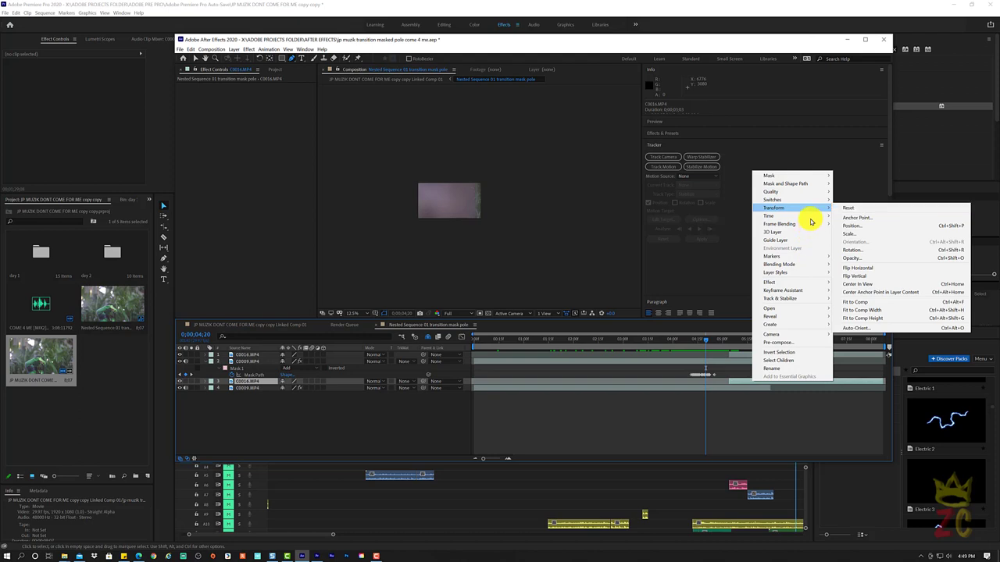
pyautogui.press('Down')
pyautogui.press('Down')
pyautogui.press('Up')
pyautogui.press('Right')
pyautogui.press('Down')
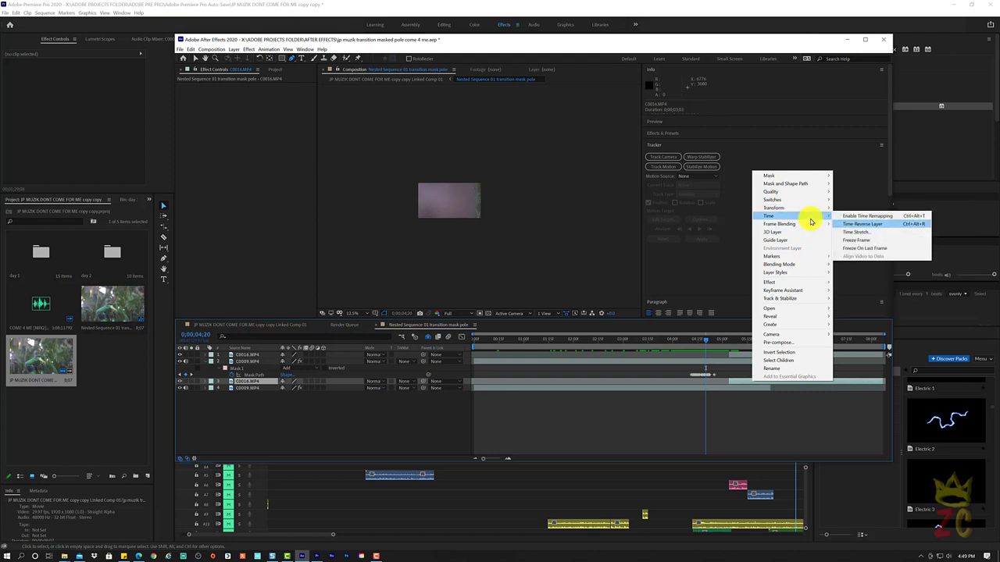
pyautogui.press('Up')
pyautogui.press('Up')
pyautogui.press('Up')
pyautogui.press('Up')
pyautogui.press('Up')
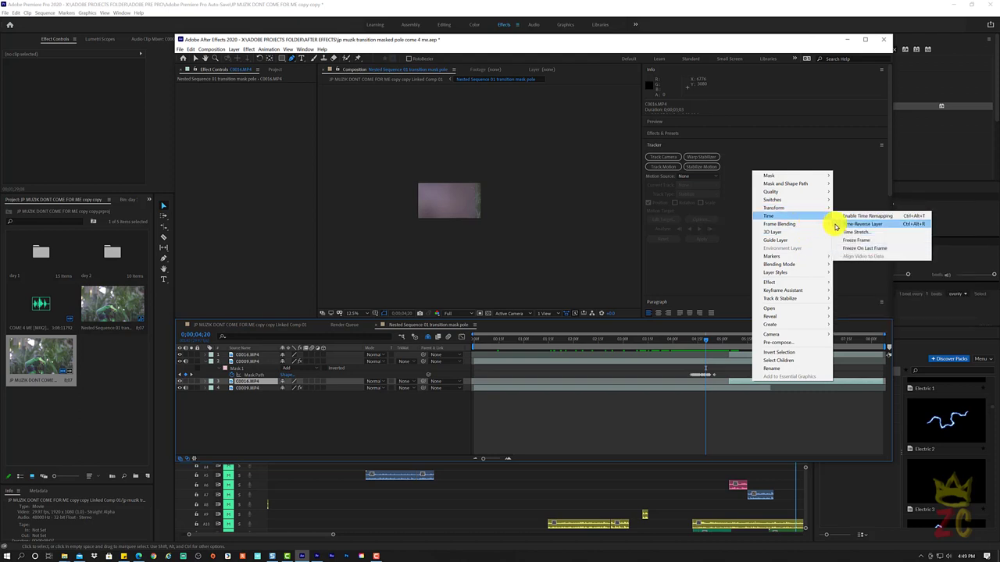
pyautogui.click(887, 234)
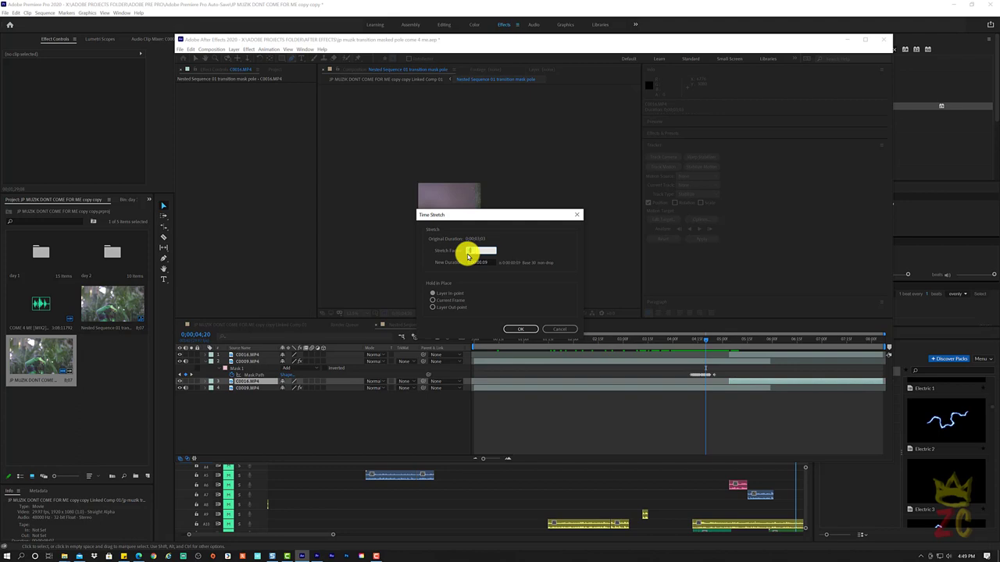
pyautogui.click(521, 329)
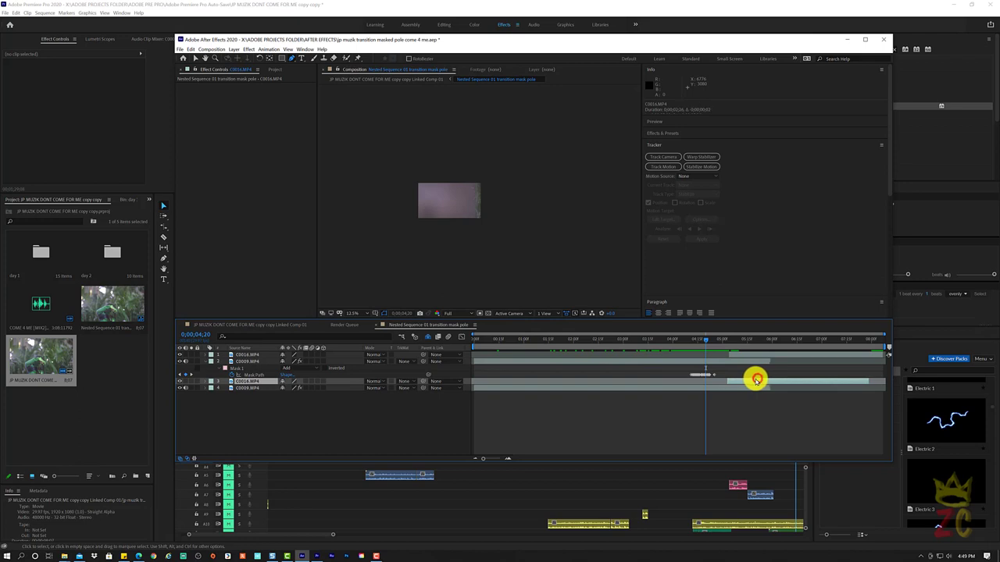
pyautogui.moveTo(758, 380); pyautogui.dragTo(735, 384)
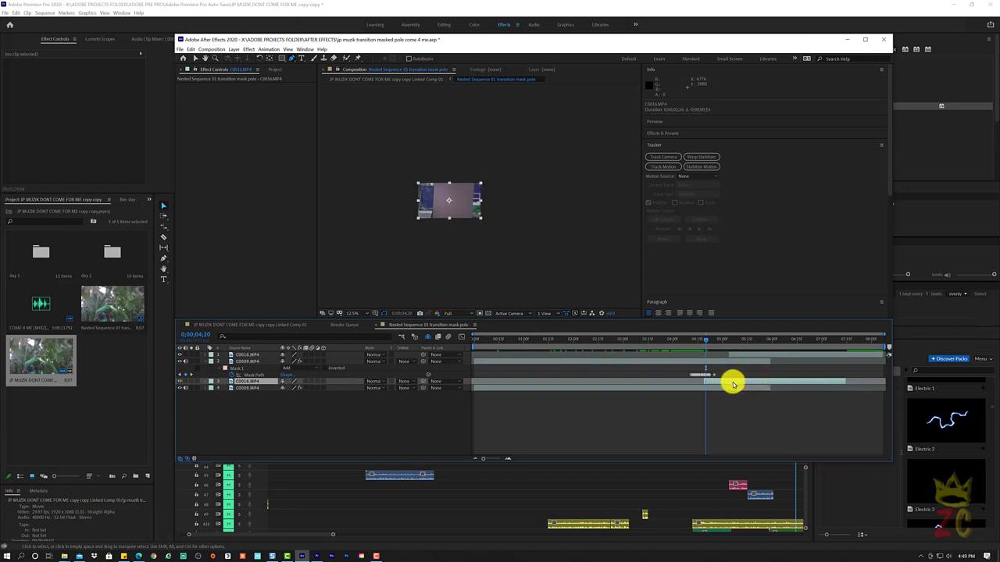
pyautogui.moveTo(703, 339)
pyautogui.mouseDown()
pyautogui.moveTo(693, 344)
pyautogui.moveTo(710, 344)
pyautogui.mouseUp()
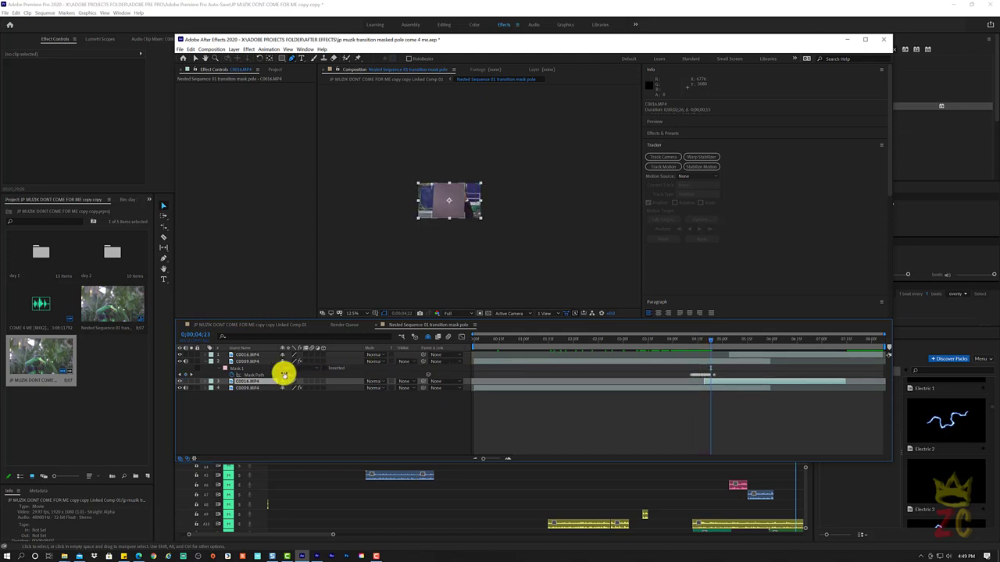
# Step: Undo the C0016 timing change and delete Mask 1 from layer 2 C0009.MP4
pyautogui.click(258, 376)
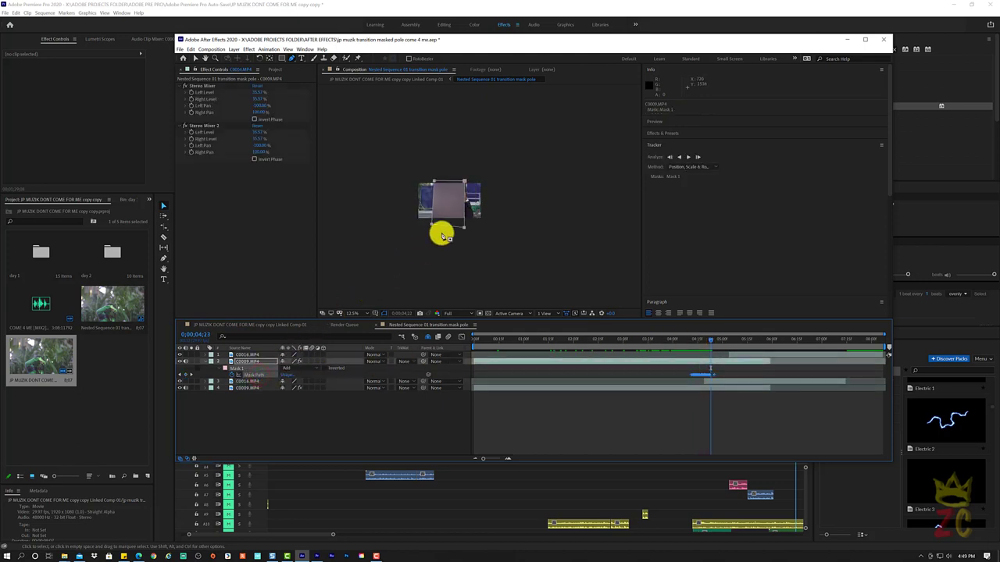
pyautogui.hotkey('ctrl', 'z')
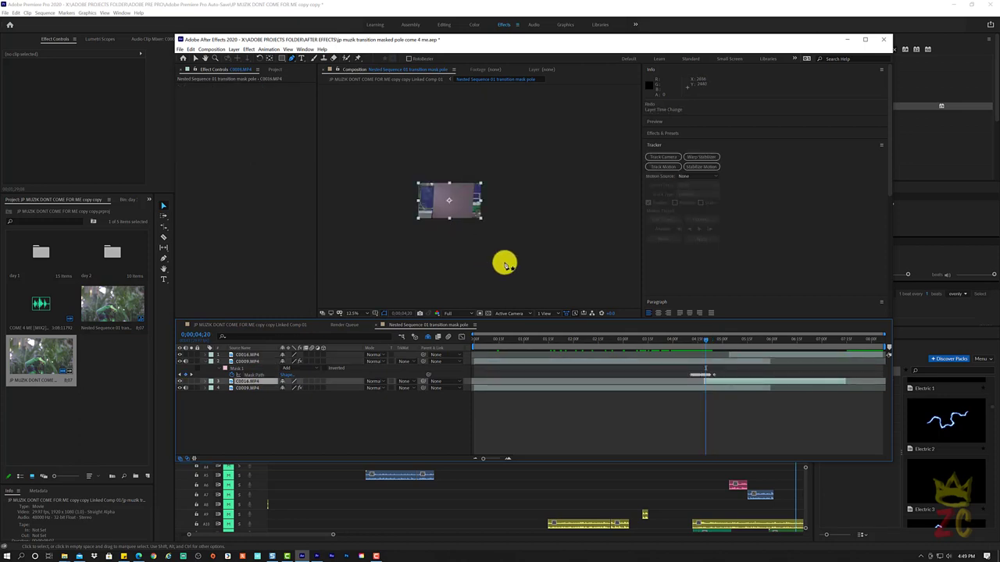
pyautogui.click(255, 367)
pyautogui.press('m')
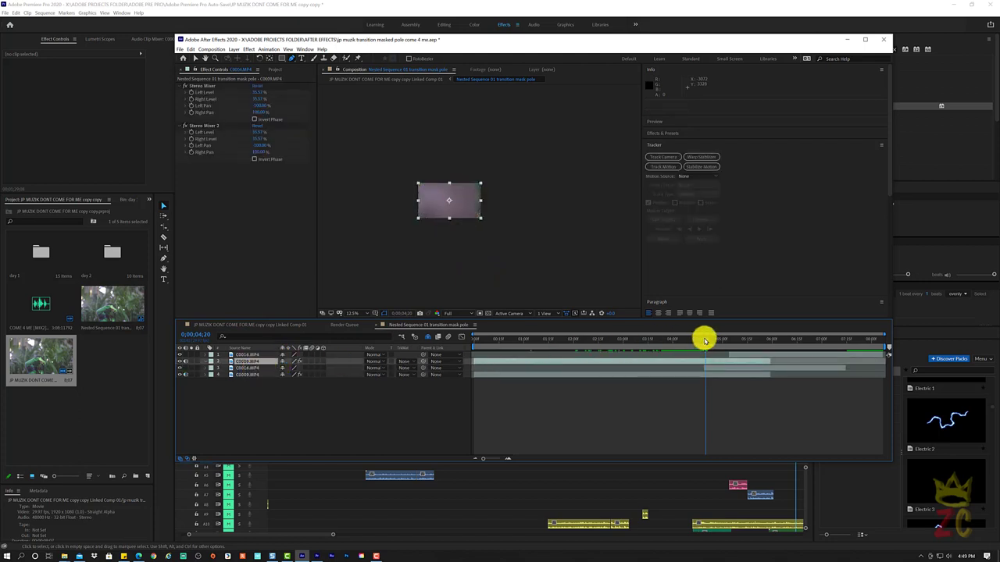
pyautogui.moveTo(705, 341)
pyautogui.mouseDown()
pyautogui.moveTo(665, 352)
pyautogui.moveTo(714, 346)
pyautogui.moveTo(700, 346)
pyautogui.mouseUp()
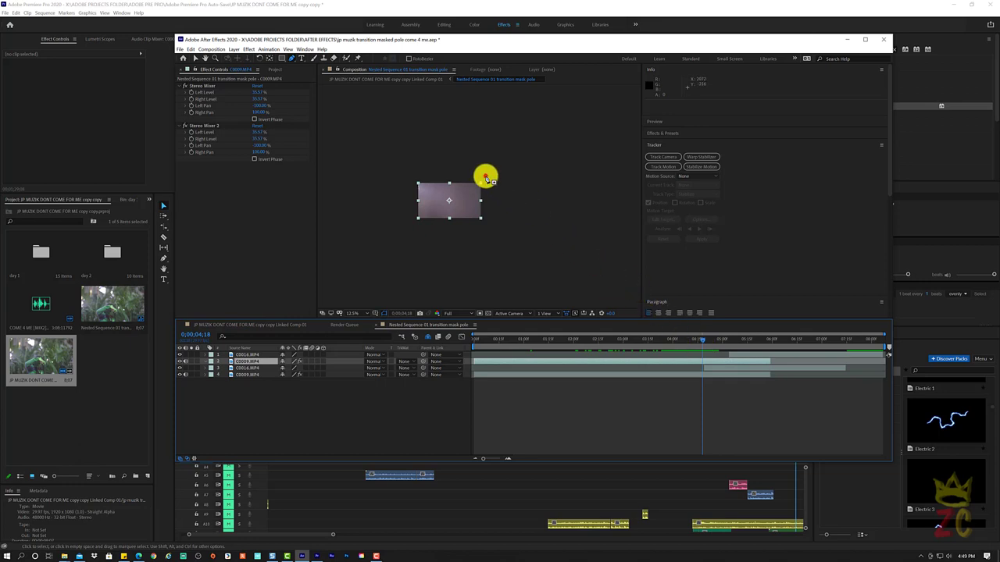
# Step: Draw a closed, narrow four-point Mask 1 on C0009.MP4 outlining the pole at 0;00;04;18
pyautogui.click(485, 177)
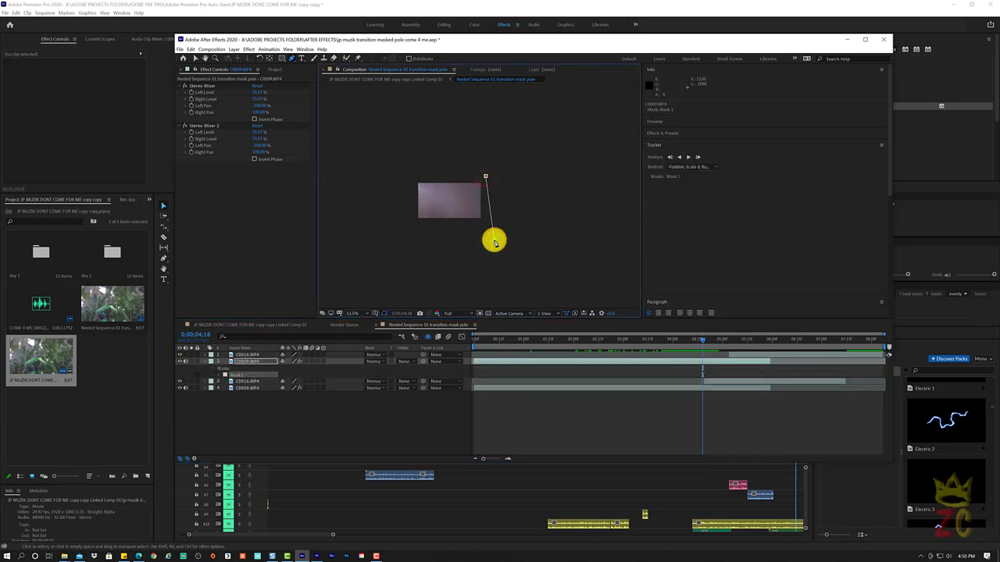
pyautogui.click(482, 240)
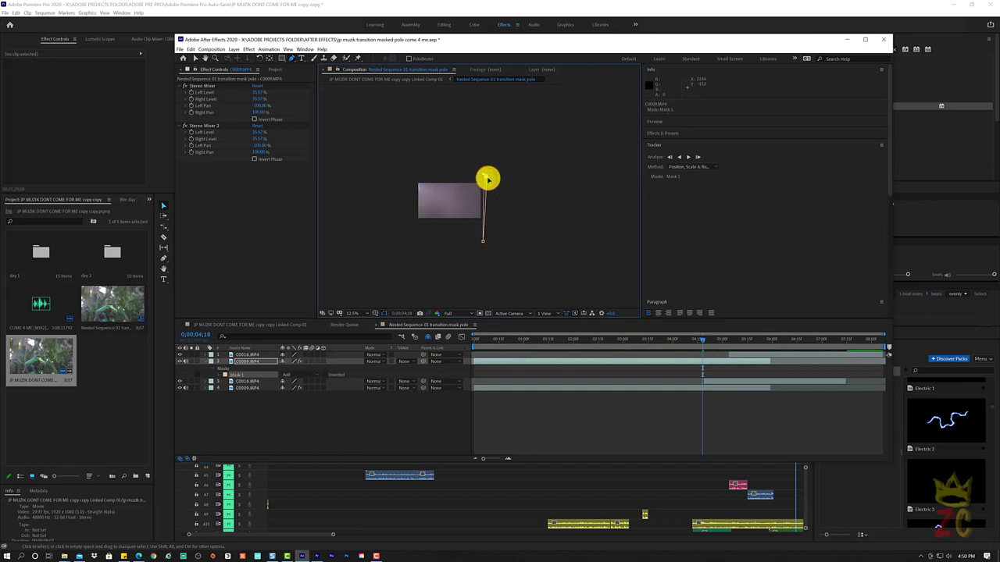
pyautogui.click(488, 179)
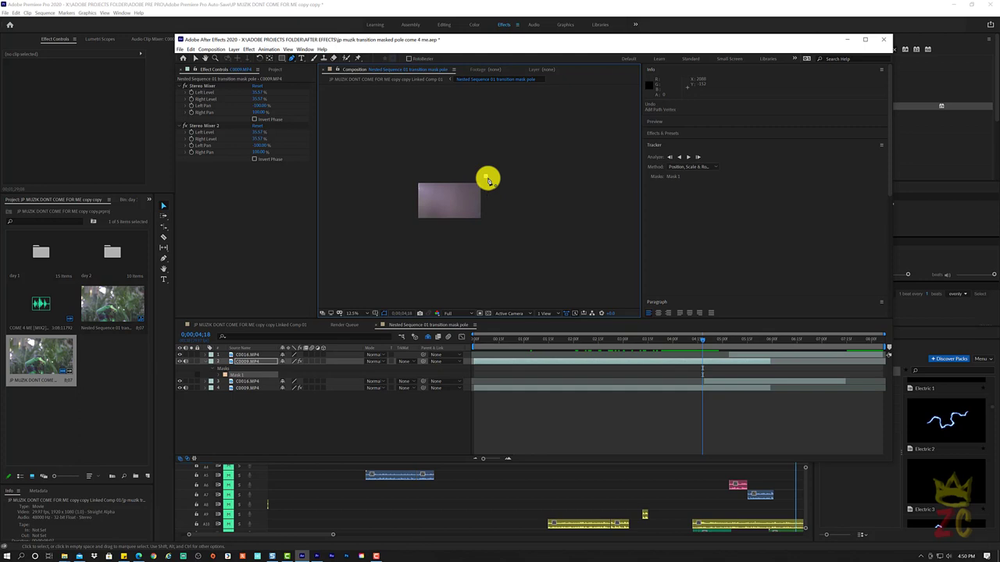
pyautogui.click(488, 181)
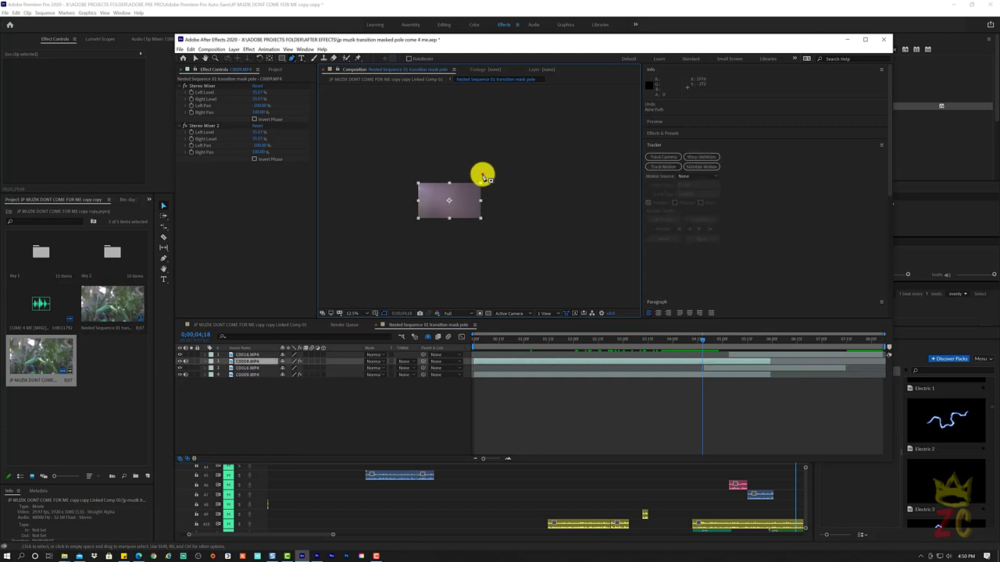
pyautogui.click(485, 179)
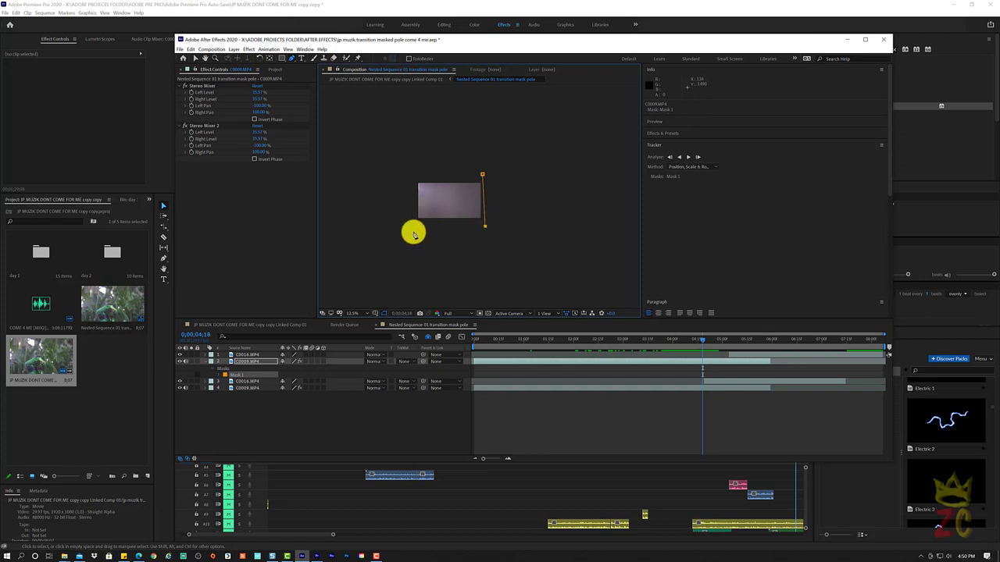
pyautogui.click(467, 226)
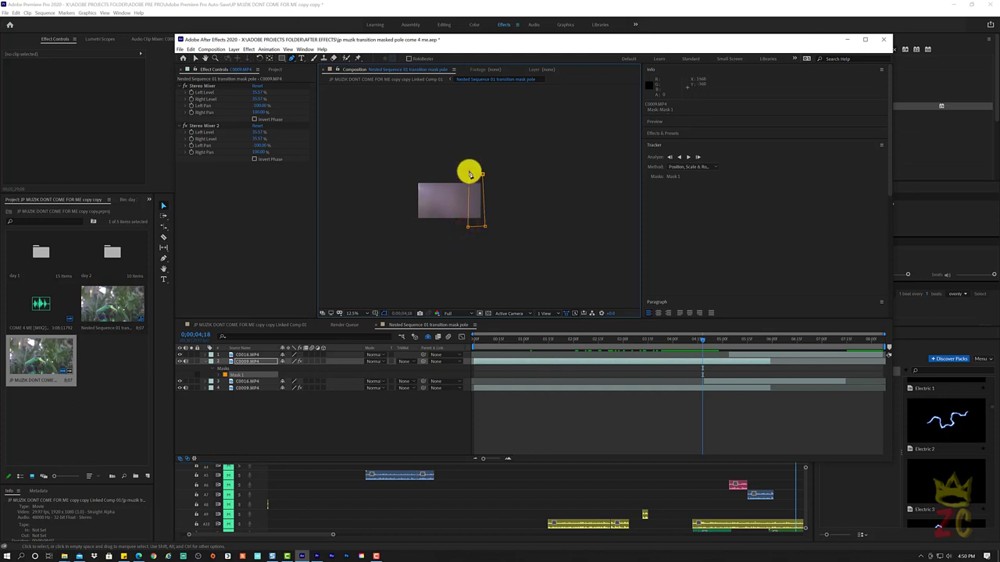
pyautogui.click(469, 171)
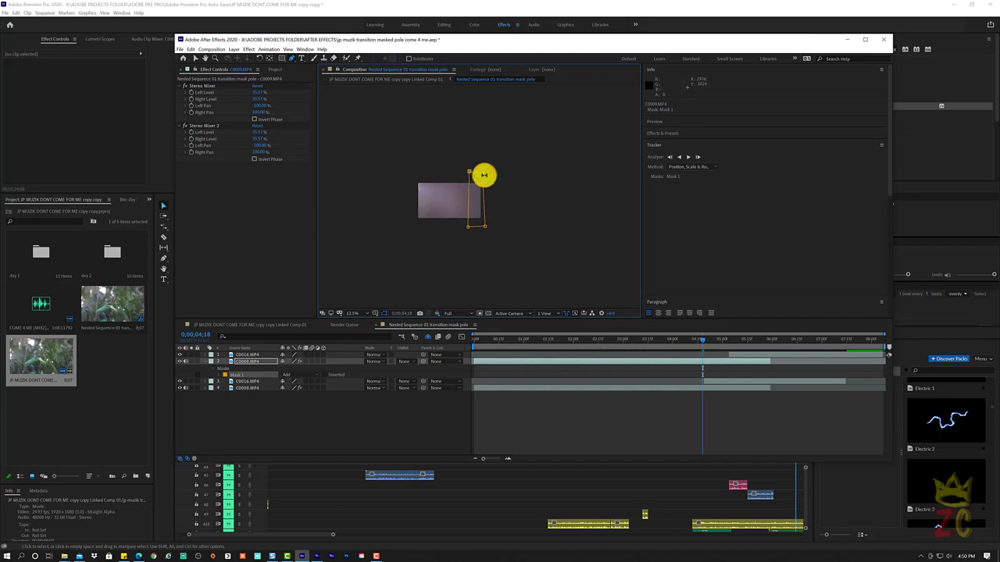
pyautogui.click(483, 175)
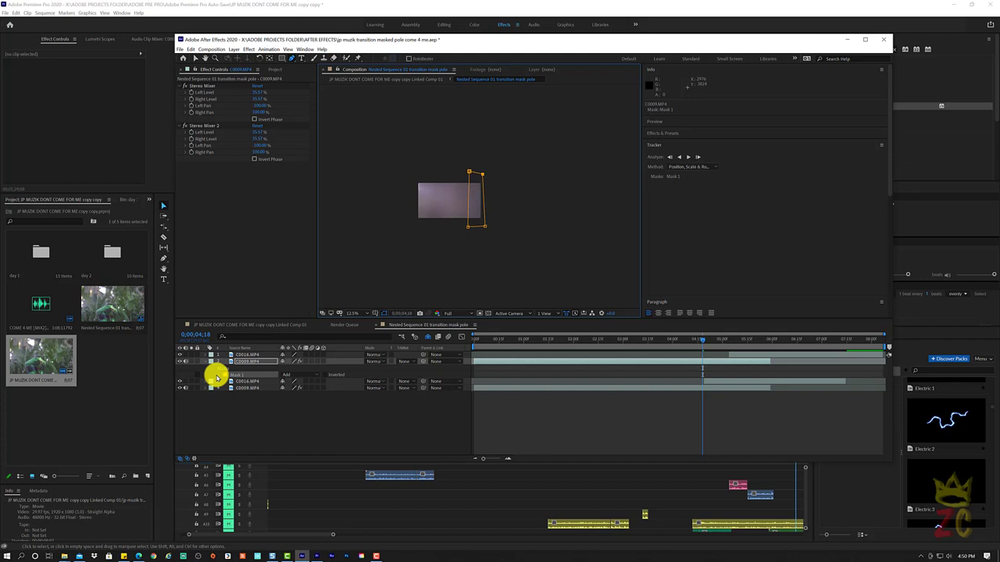
pyautogui.click(221, 375)
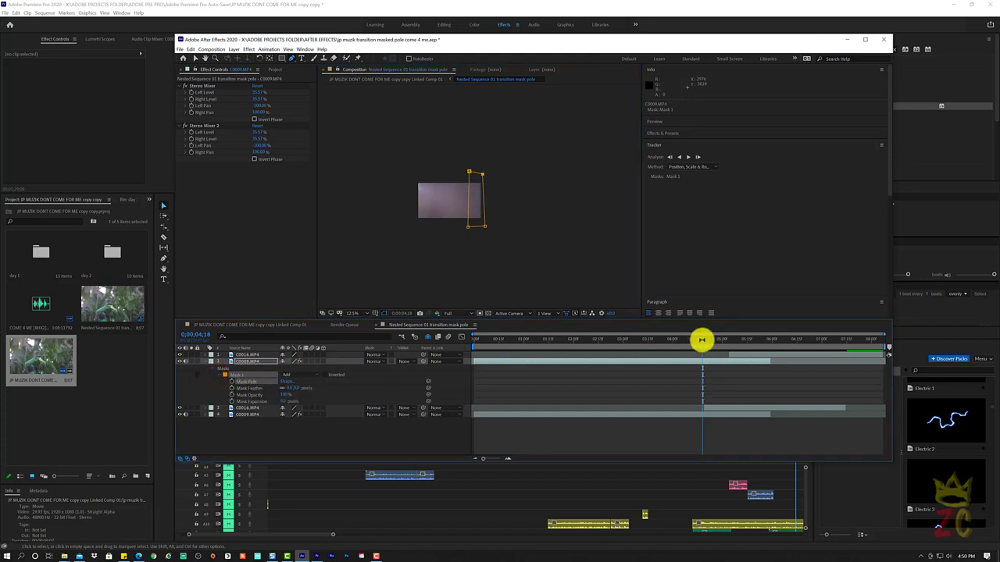
# Step: Switch Mask 1 to Subtract mode and refine the pole mask at 0;00;04;21
pyautogui.moveTo(707, 343); pyautogui.dragTo(700, 344)
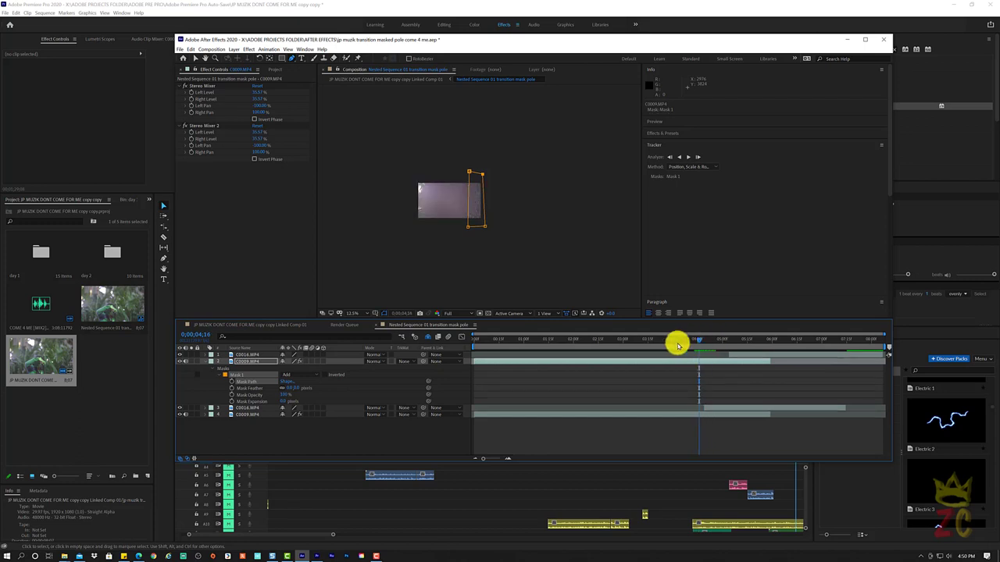
pyautogui.click(306, 375)
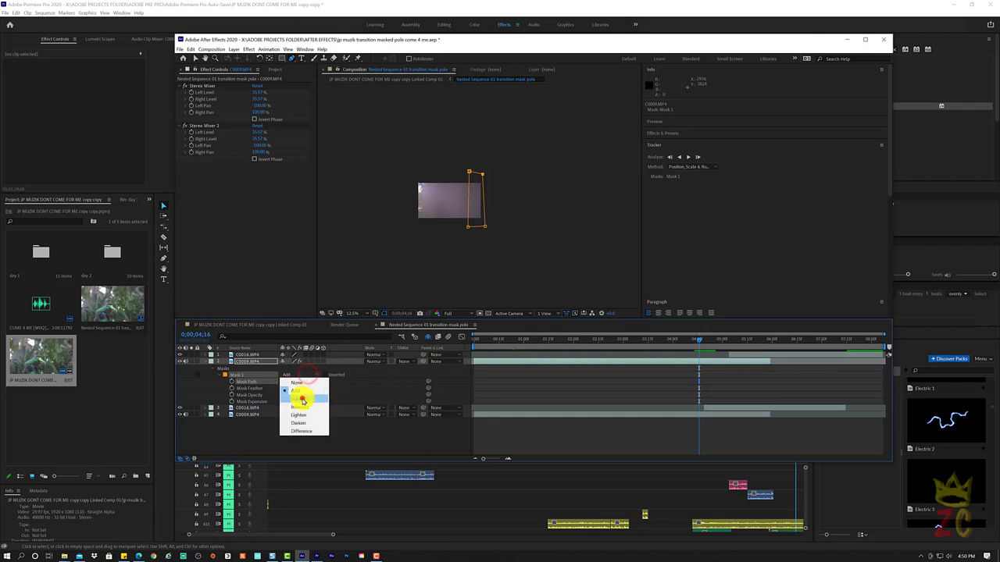
pyautogui.click(300, 398)
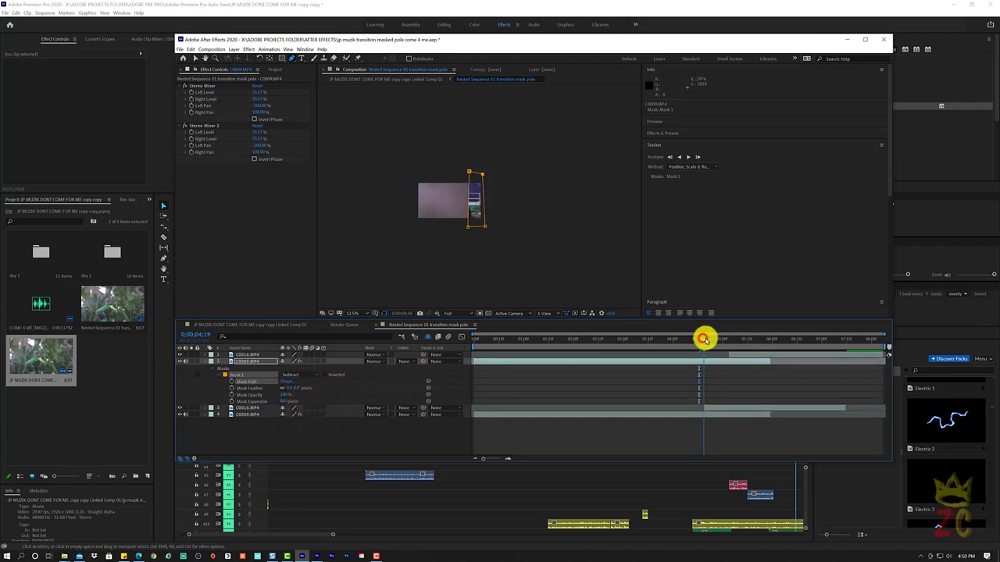
pyautogui.moveTo(703, 341)
pyautogui.mouseDown()
pyautogui.moveTo(722, 339)
pyautogui.moveTo(705, 343)
pyautogui.mouseUp()
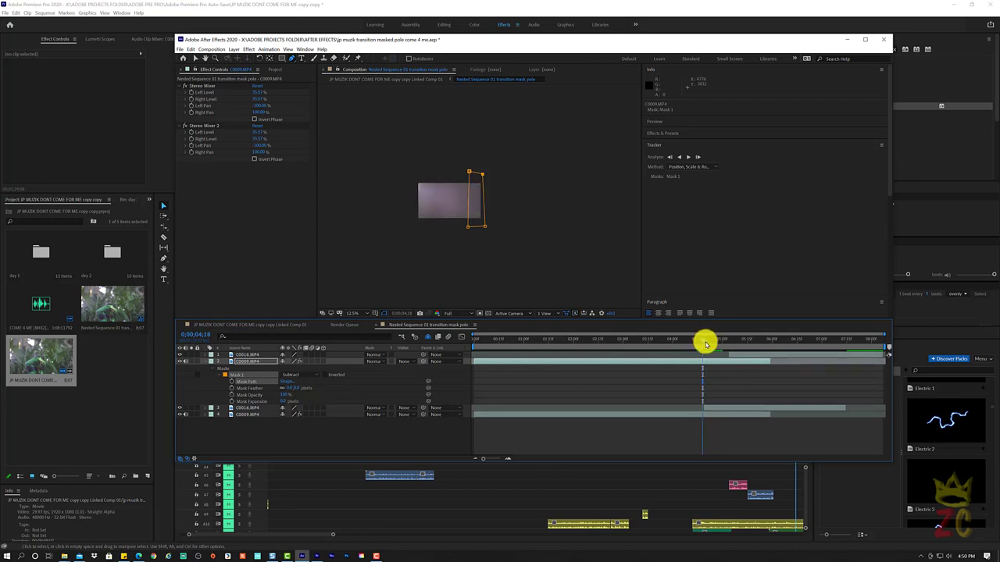
pyautogui.click(708, 343)
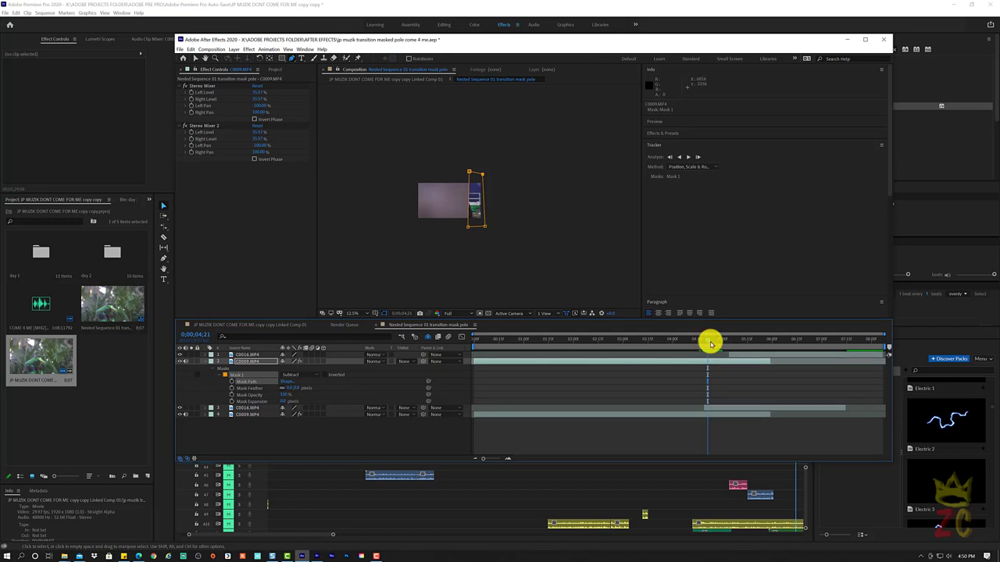
pyautogui.click(479, 228)
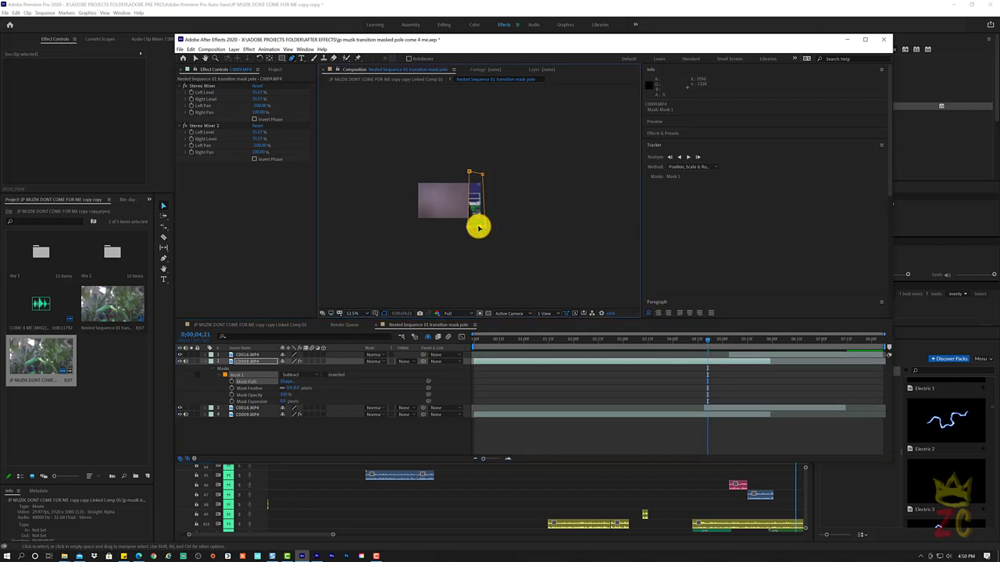
pyautogui.scroll(2, 479, 229)
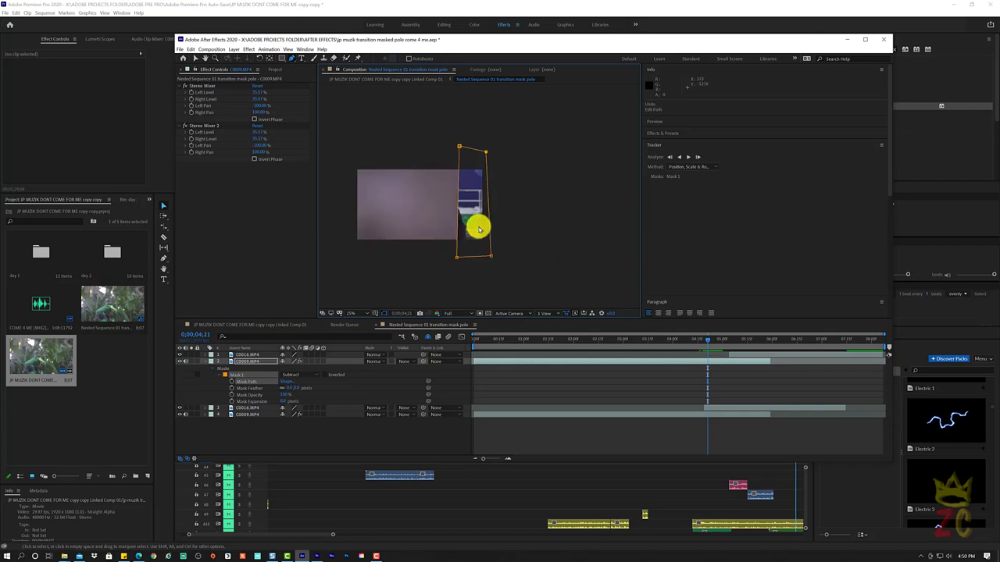
# Step: With the Selection tool, pull Mask 1's left vertices onto the pole at 0;00;04;19
pyautogui.click(195, 58)
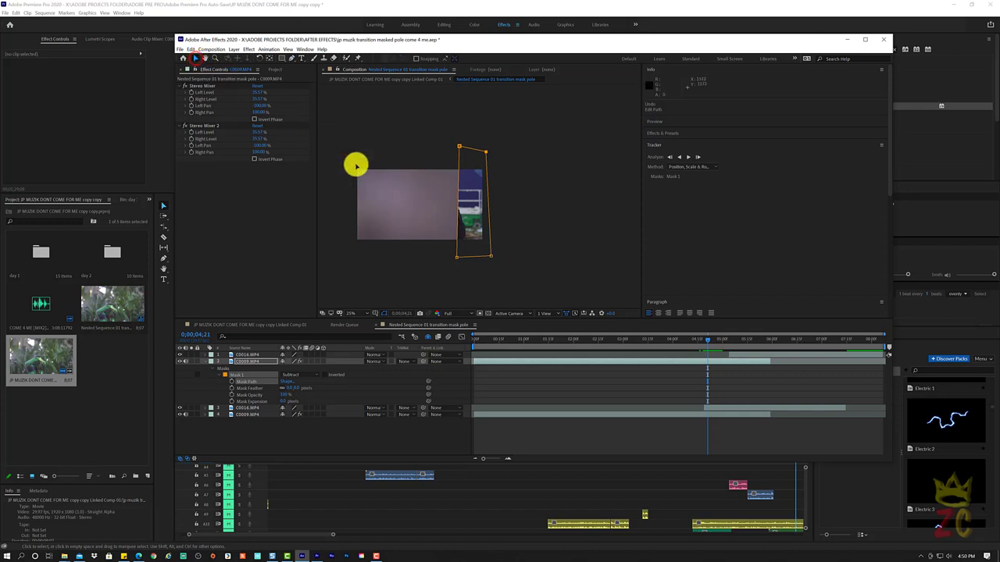
pyautogui.click(475, 248)
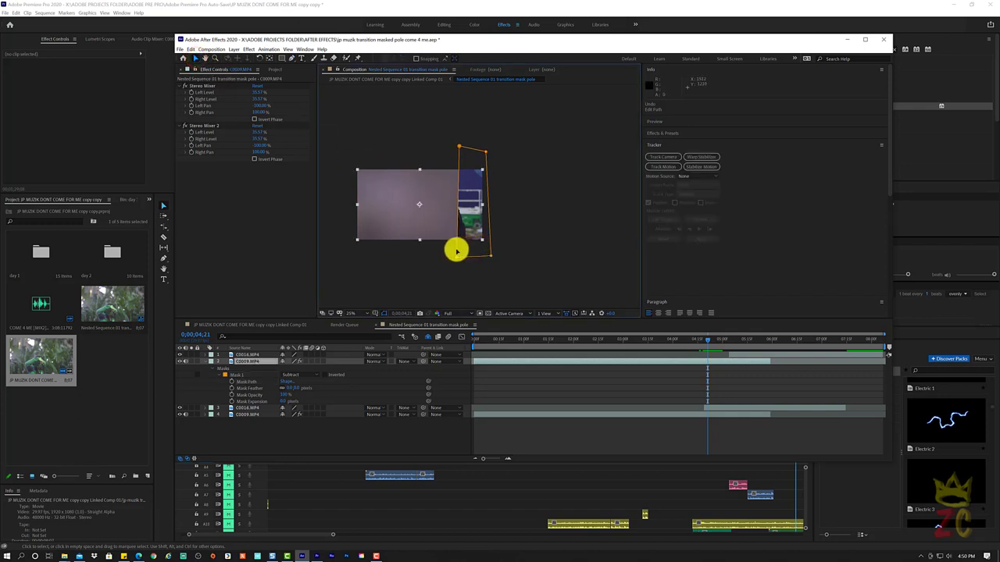
pyautogui.moveTo(457, 250)
pyautogui.mouseDown()
pyautogui.moveTo(447, 252)
pyautogui.moveTo(462, 252)
pyautogui.mouseUp()
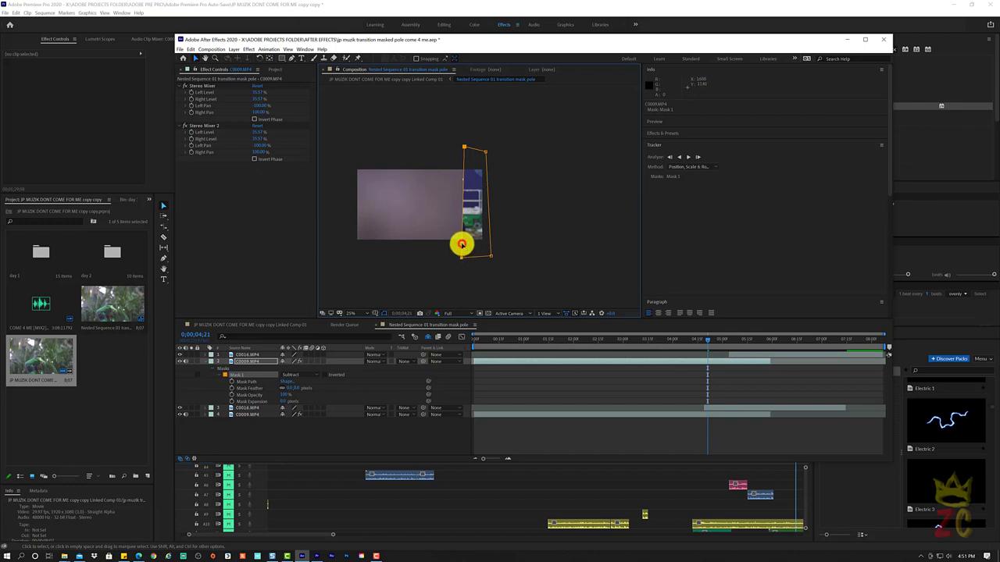
pyautogui.moveTo(461, 245)
pyautogui.mouseDown()
pyautogui.moveTo(481, 245)
pyautogui.moveTo(462, 247)
pyautogui.mouseUp()
pyautogui.click(464, 254)
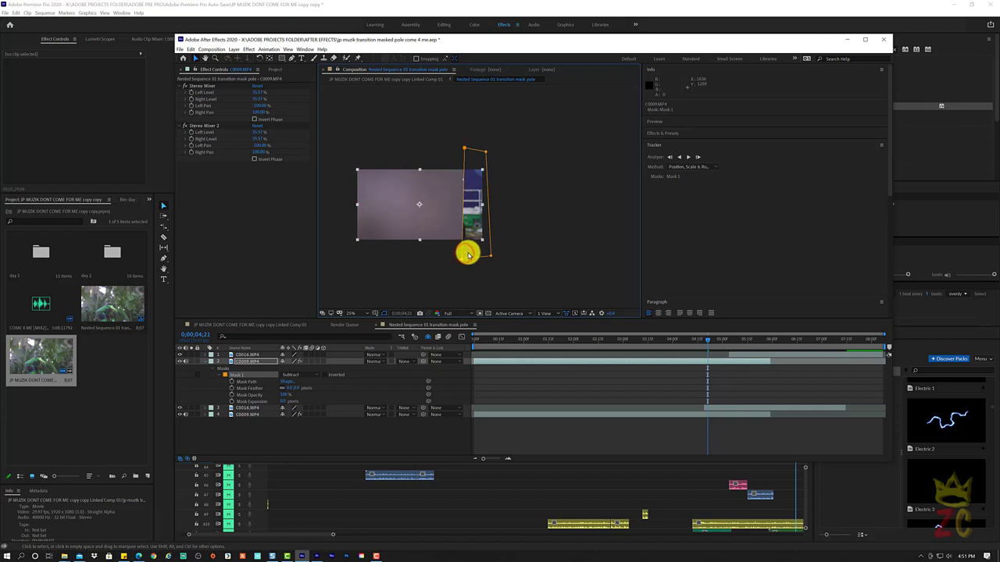
pyautogui.click(462, 253)
pyautogui.moveTo(462, 252); pyautogui.dragTo(464, 254)
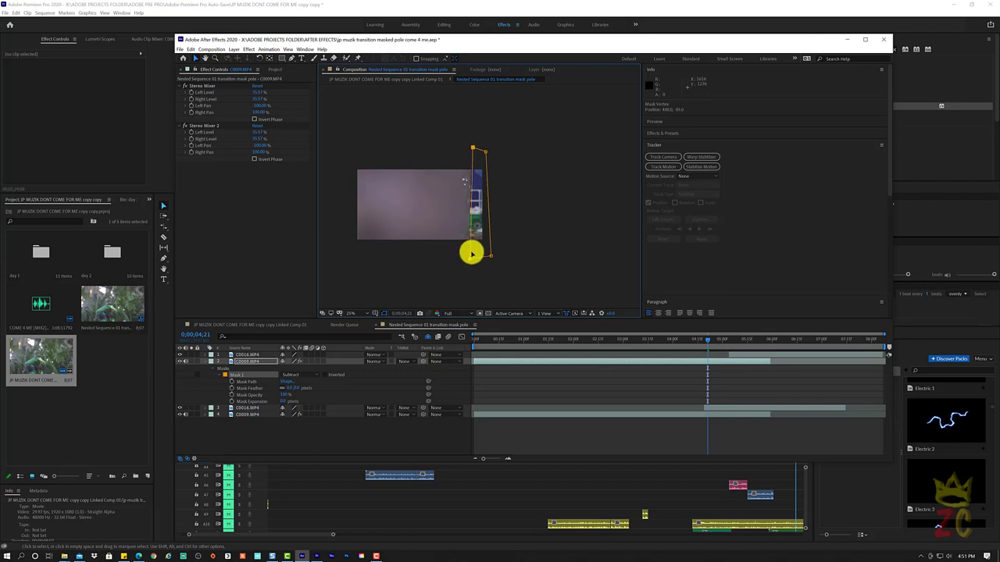
pyautogui.click(464, 254)
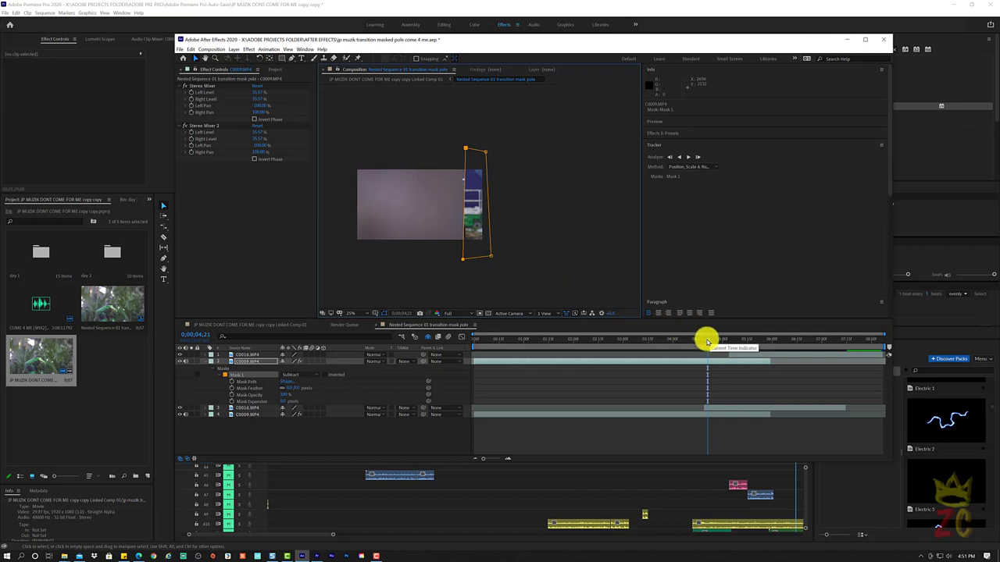
pyautogui.moveTo(707, 342)
pyautogui.mouseDown()
pyautogui.moveTo(694, 344)
pyautogui.moveTo(703, 342)
pyautogui.mouseUp()
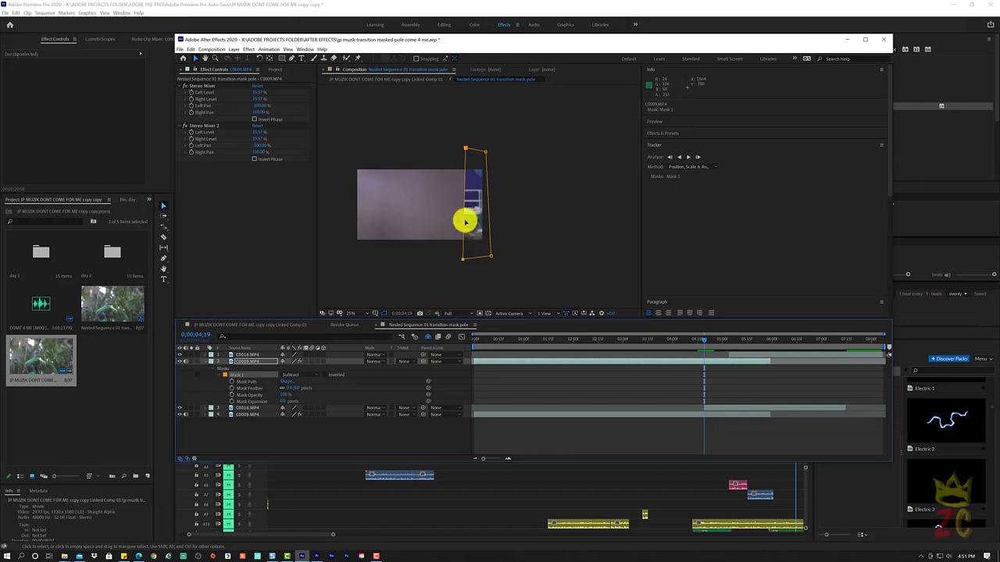
pyautogui.moveTo(465, 221); pyautogui.dragTo(478, 221)
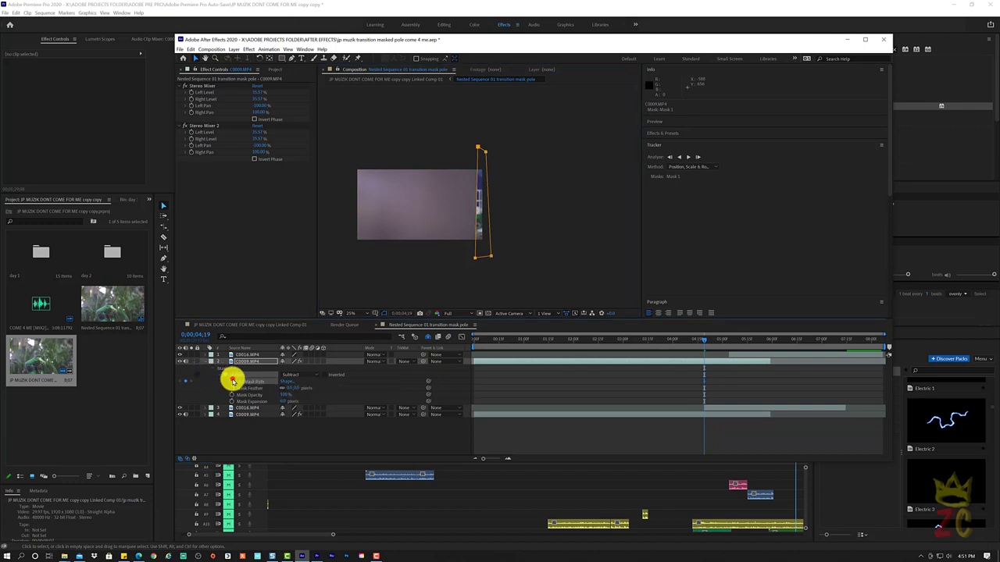
# Step: Enable Mask Path and Mask Expansion keyframes and widen the mask's left edge a few frames later
pyautogui.click(232, 381)
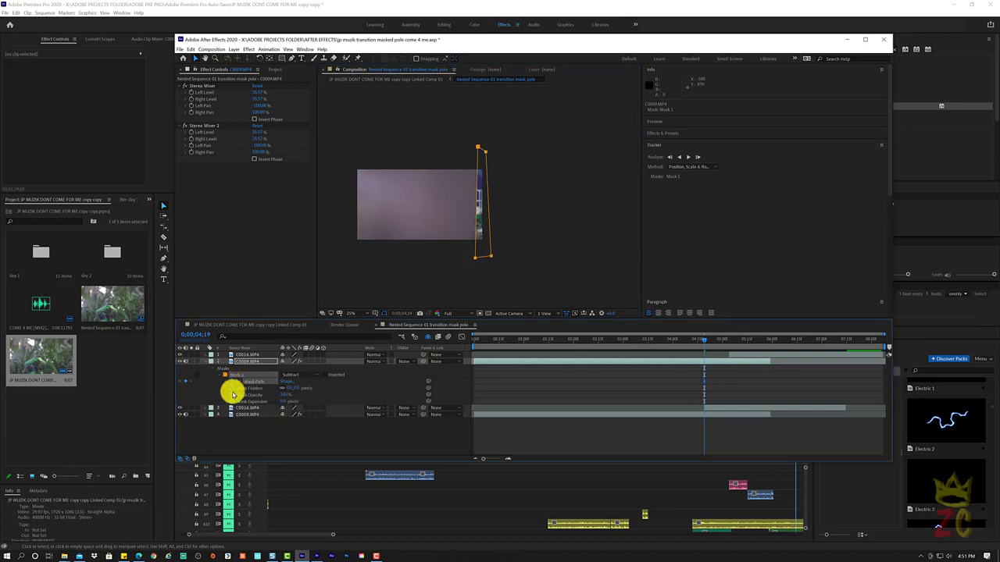
pyautogui.click(232, 401)
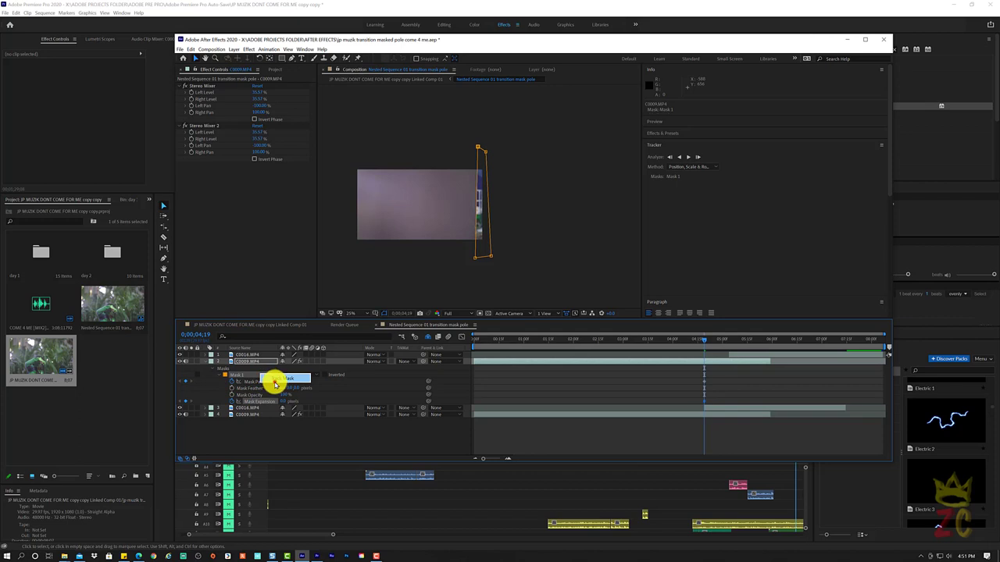
pyautogui.click(273, 380)
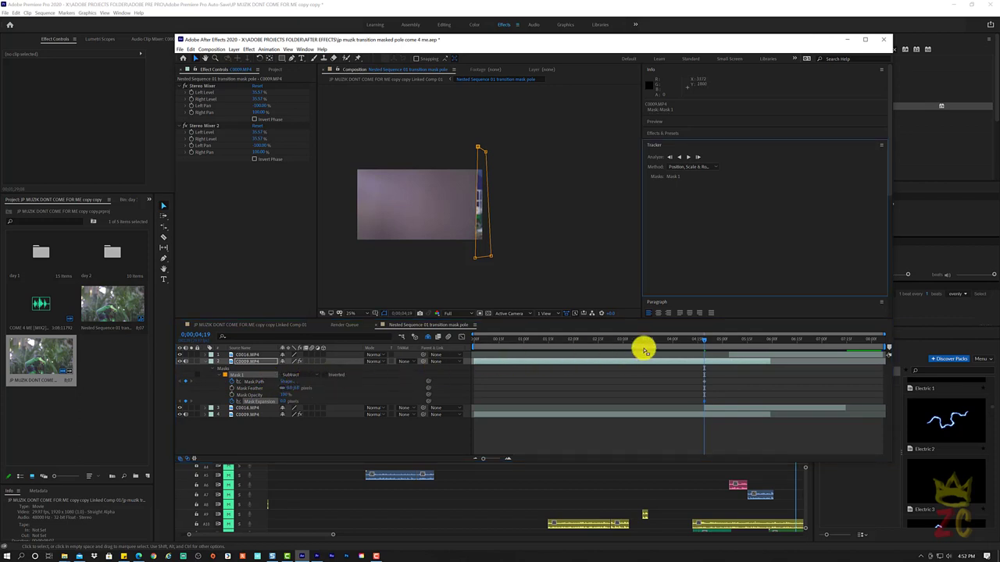
pyautogui.moveTo(705, 345); pyautogui.dragTo(713, 345)
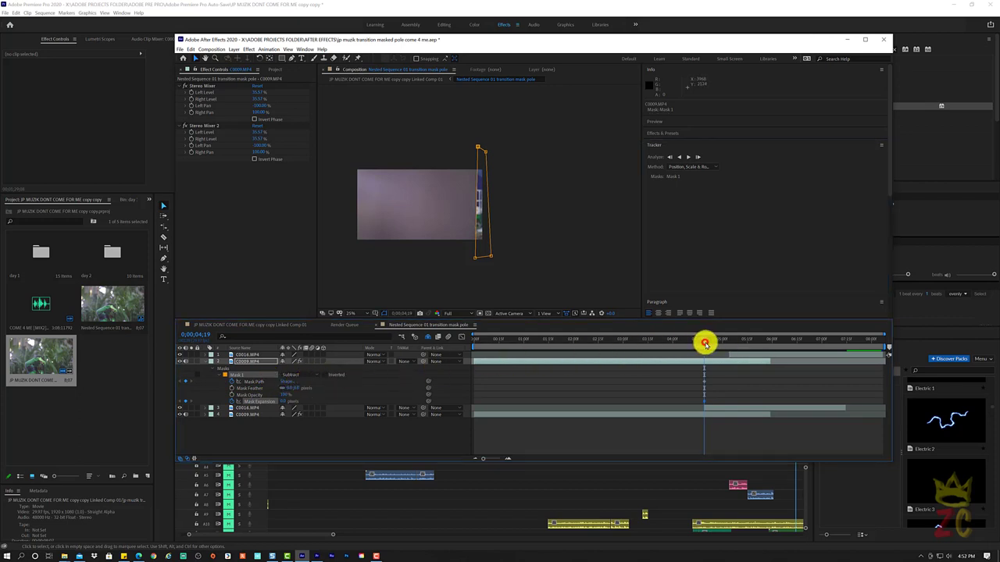
pyautogui.press('pagedown')
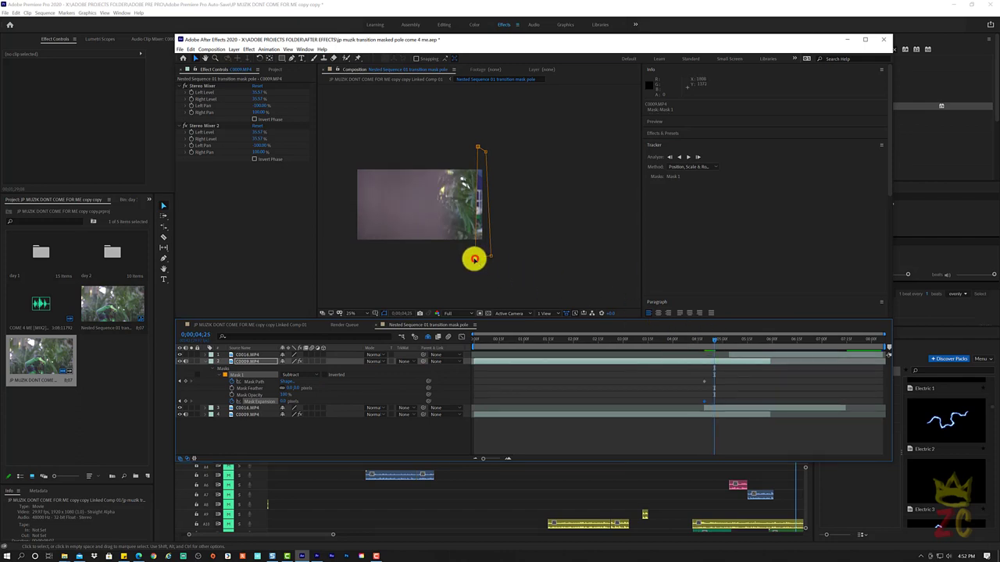
pyautogui.moveTo(475, 259); pyautogui.dragTo(471, 259)
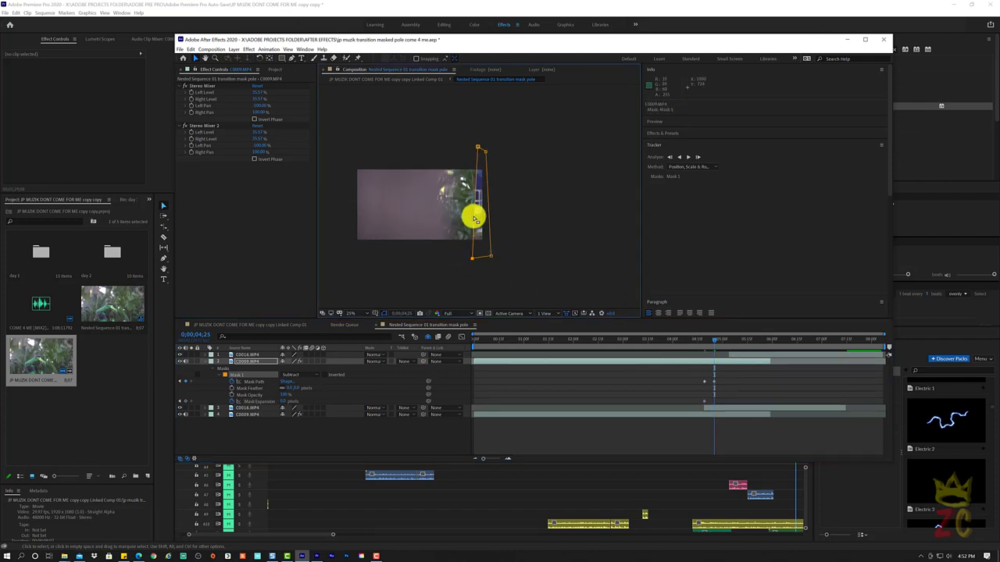
pyautogui.moveTo(473, 218); pyautogui.dragTo(437, 223)
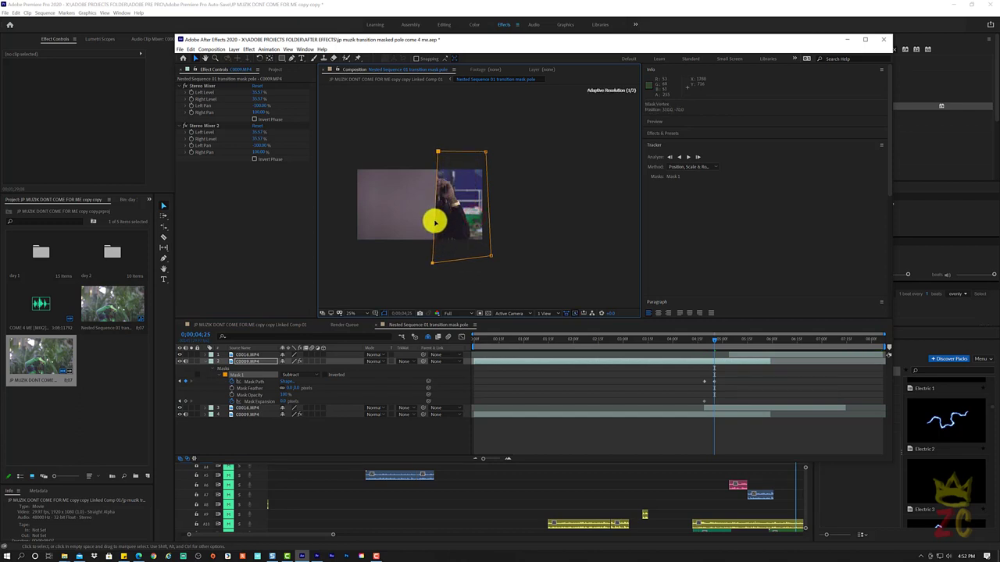
# Step: Pull the mask's left edge much wider at around 0;00;05;02
pyautogui.click(717, 342)
pyautogui.moveTo(717, 342); pyautogui.dragTo(734, 342)
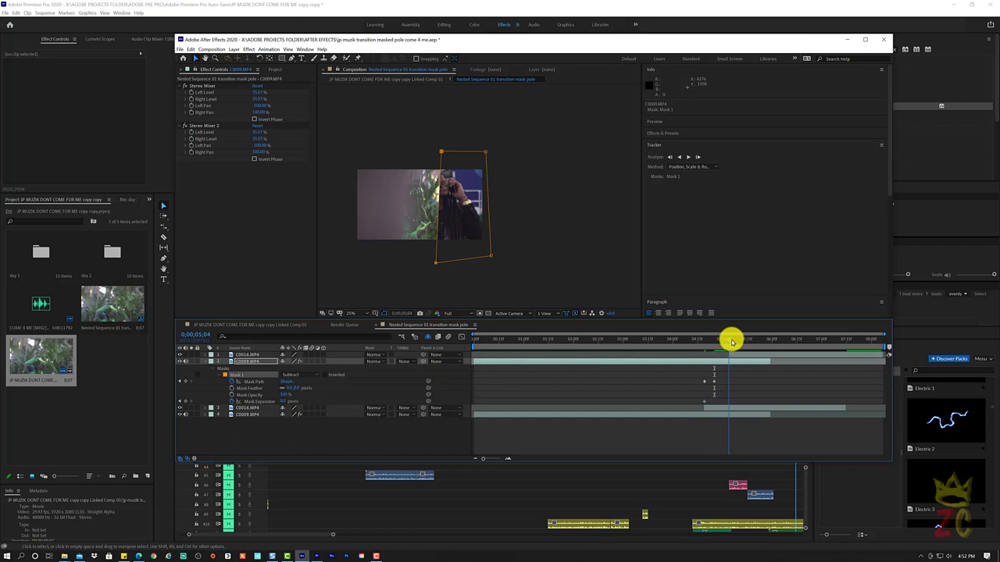
pyautogui.moveTo(734, 341); pyautogui.dragTo(726, 342)
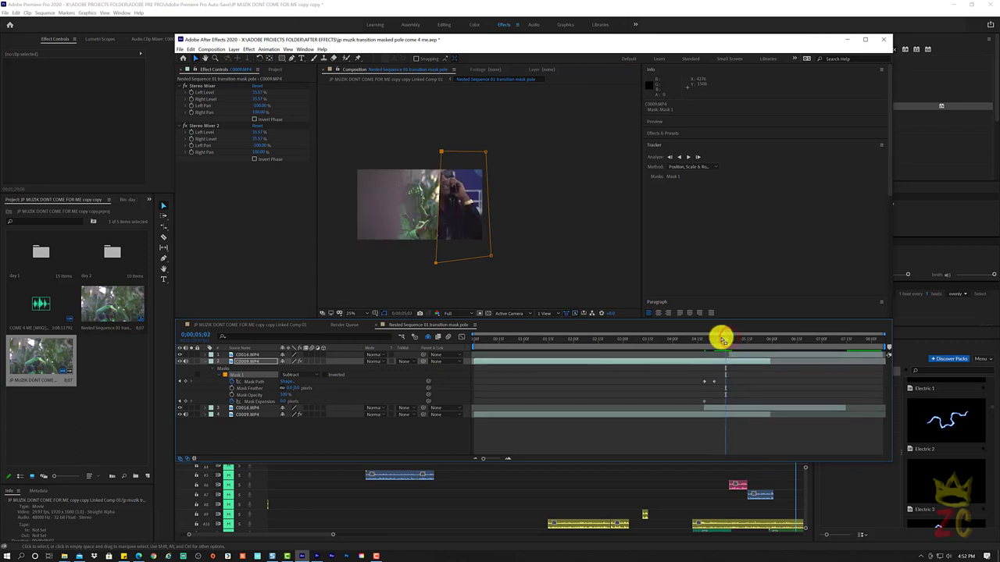
pyautogui.moveTo(436, 247); pyautogui.dragTo(398, 254)
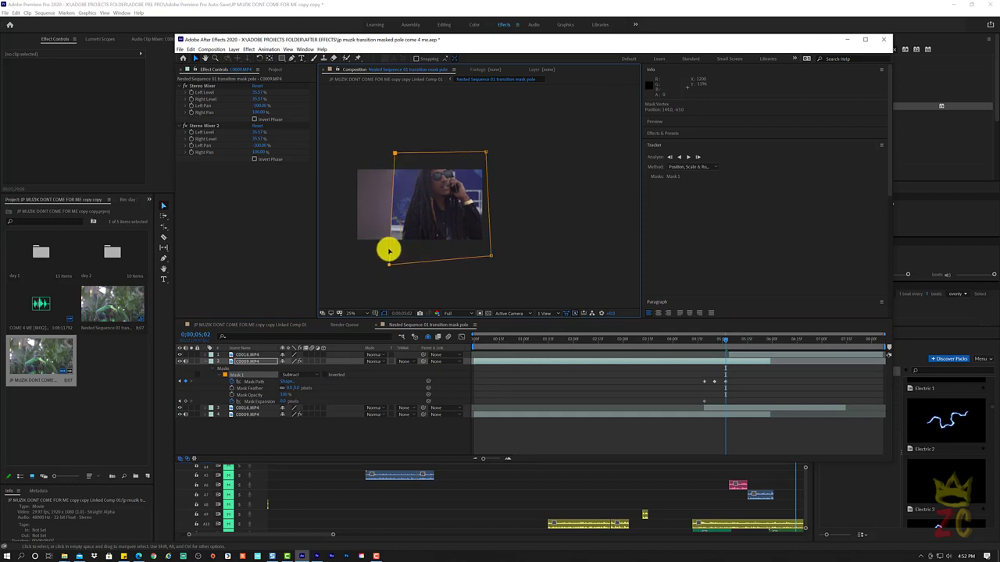
pyautogui.click(727, 352)
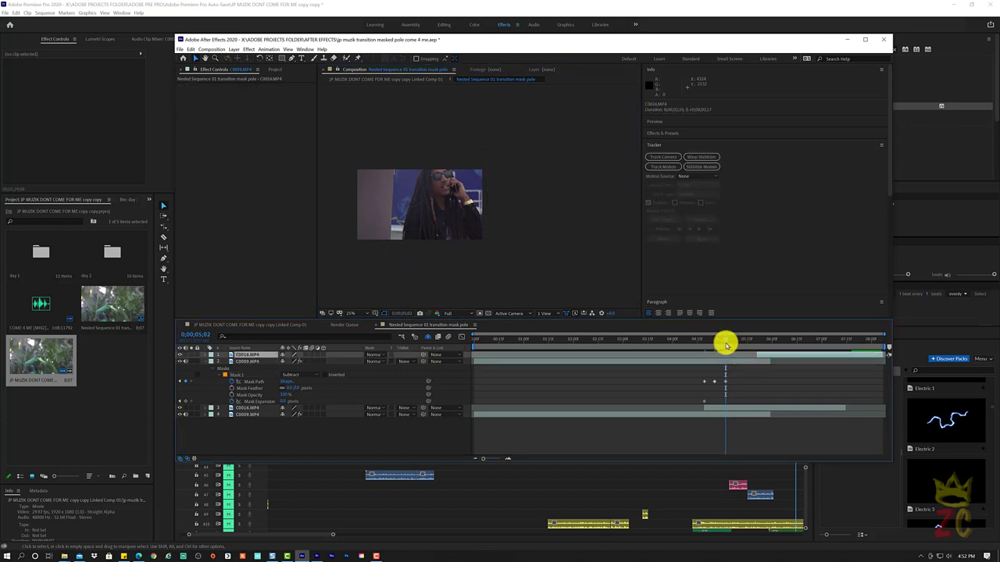
# Step: At 0;00;05;14, drag the mask's left vertices past the frame edge and play it back
pyautogui.click(727, 344)
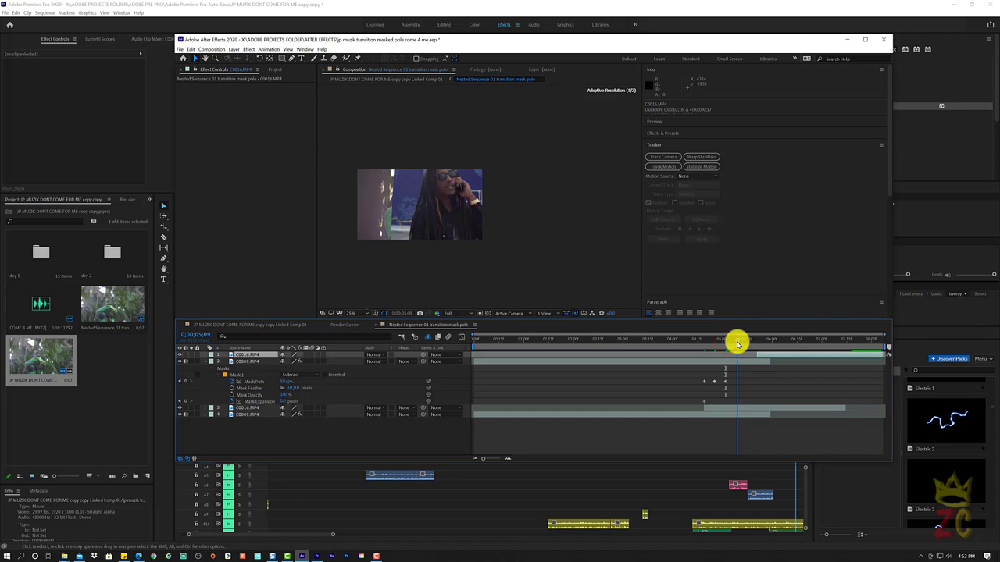
pyautogui.moveTo(738, 343); pyautogui.dragTo(746, 343)
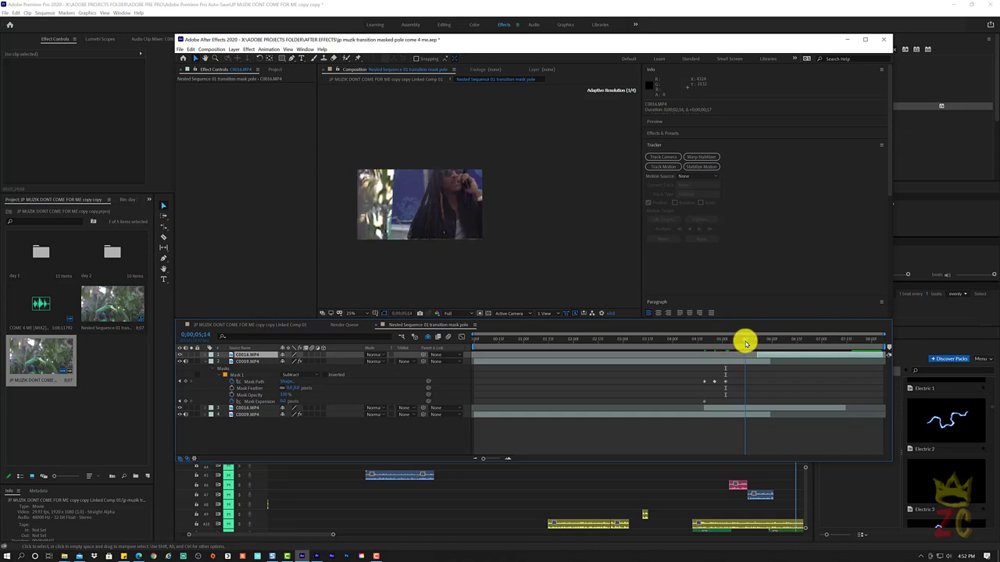
pyautogui.click(707, 361)
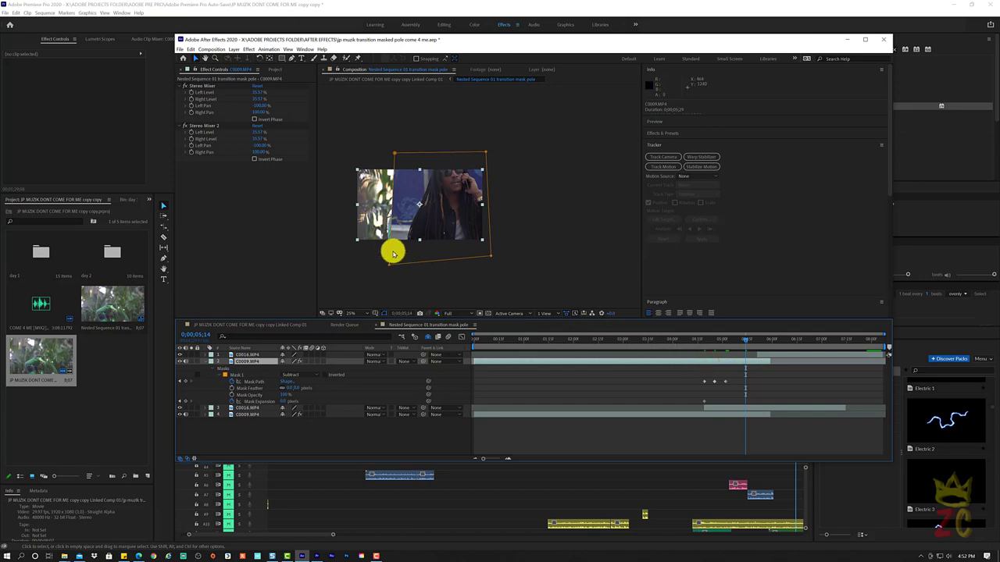
pyautogui.moveTo(389, 251); pyautogui.dragTo(349, 254)
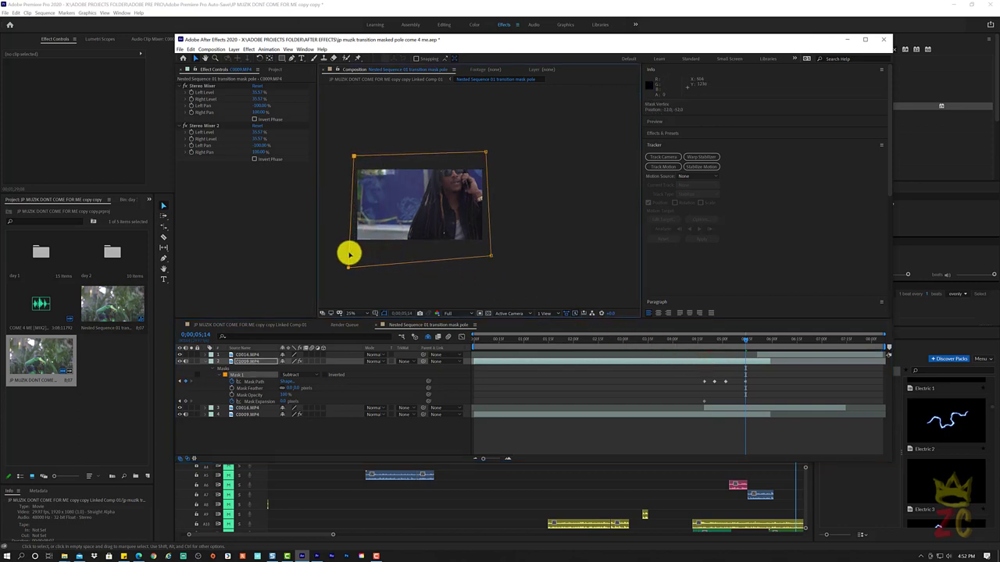
pyautogui.moveTo(746, 339)
pyautogui.mouseDown()
pyautogui.moveTo(769, 340)
pyautogui.moveTo(695, 349)
pyautogui.mouseUp()
pyautogui.press('space')
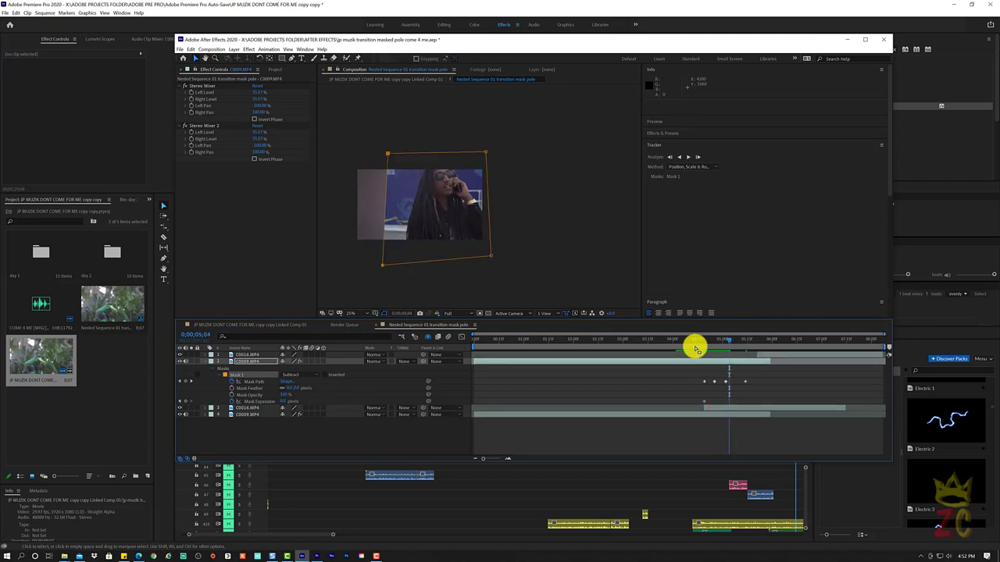
# Step: Raise the Mask Feather value and preview the transition from before its start
pyautogui.moveTo(294, 387); pyautogui.dragTo(381, 379)
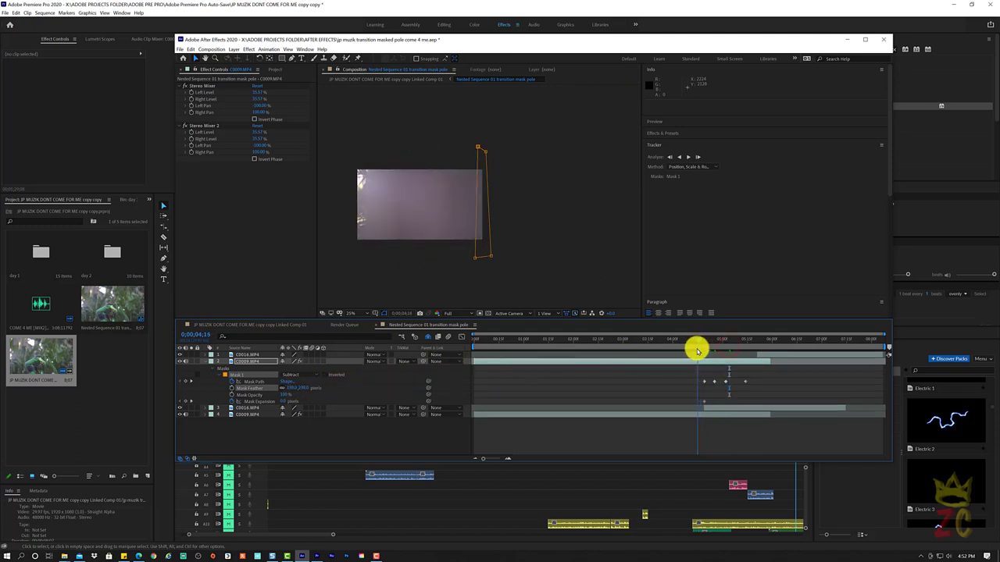
pyautogui.moveTo(728, 348)
pyautogui.mouseDown()
pyautogui.moveTo(643, 351)
pyautogui.moveTo(747, 357)
pyautogui.moveTo(661, 353)
pyautogui.moveTo(742, 335)
pyautogui.moveTo(596, 344)
pyautogui.moveTo(737, 340)
pyautogui.moveTo(673, 345)
pyautogui.mouseUp()
pyautogui.press('space')
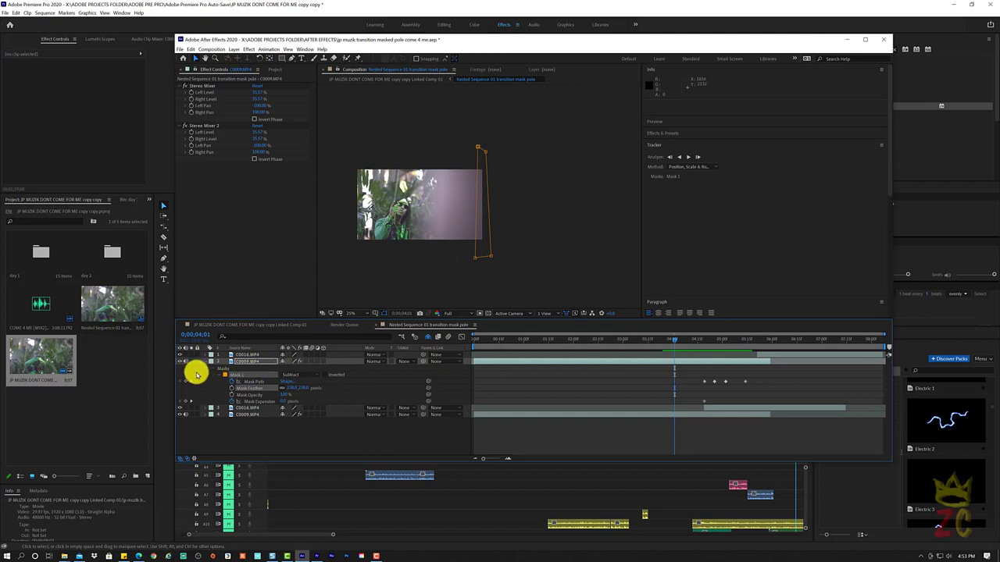
# Step: Preview the wipe, adjust Mask 1's expansion at 0;00;04;23, and lock the mask
pyautogui.click(196, 372)
pyautogui.click(650, 341)
pyautogui.press('space')
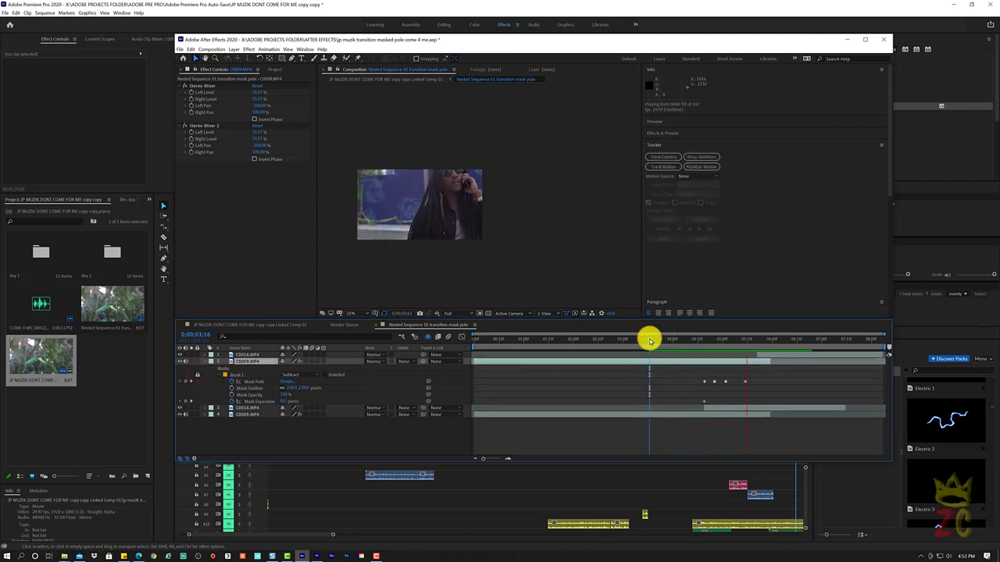
pyautogui.press('space')
pyautogui.moveTo(715, 341); pyautogui.dragTo(710, 340)
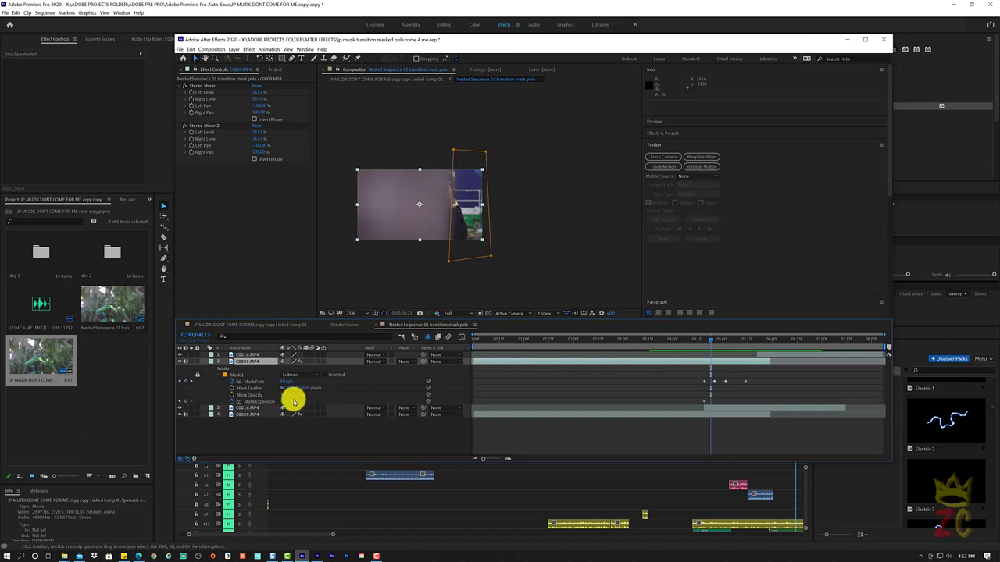
pyautogui.moveTo(285, 401); pyautogui.dragTo(288, 399)
pyautogui.click(197, 373)
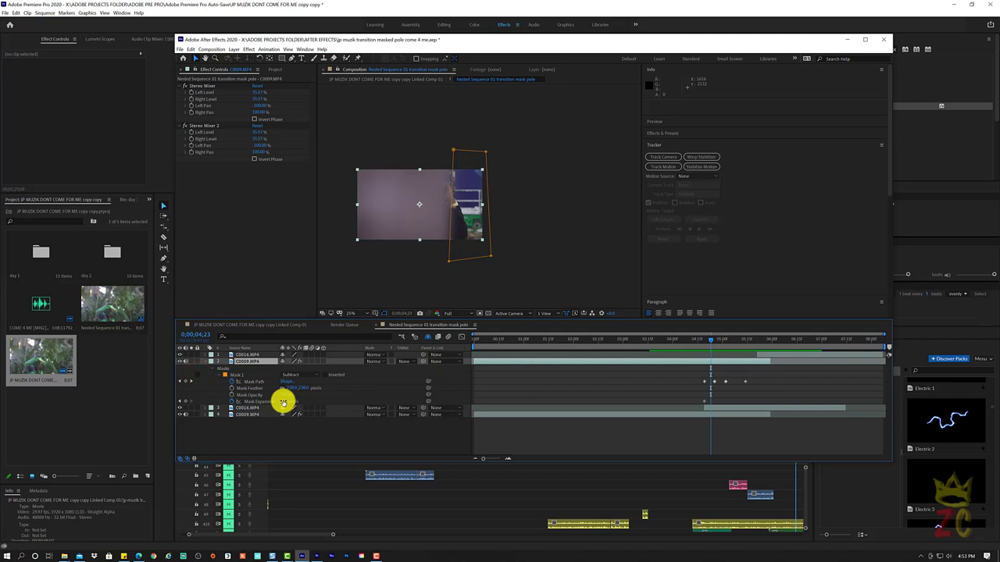
# Step: Increase Mask Expansion and set its value at the 0;00;04;25 keyframe
pyautogui.click(233, 404)
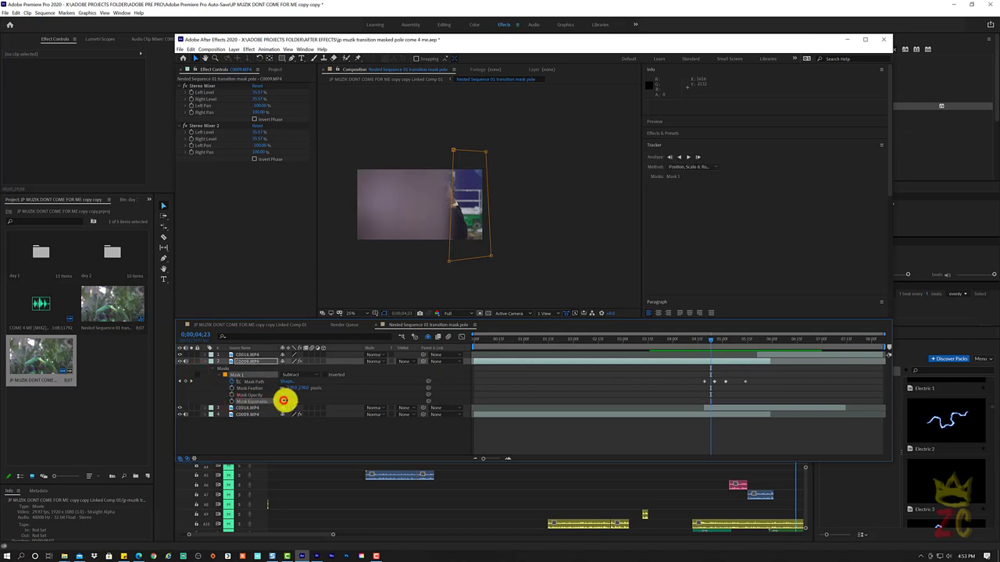
pyautogui.moveTo(282, 401); pyautogui.dragTo(309, 398)
pyautogui.click(694, 340)
pyautogui.moveTo(694, 340); pyautogui.dragTo(722, 340)
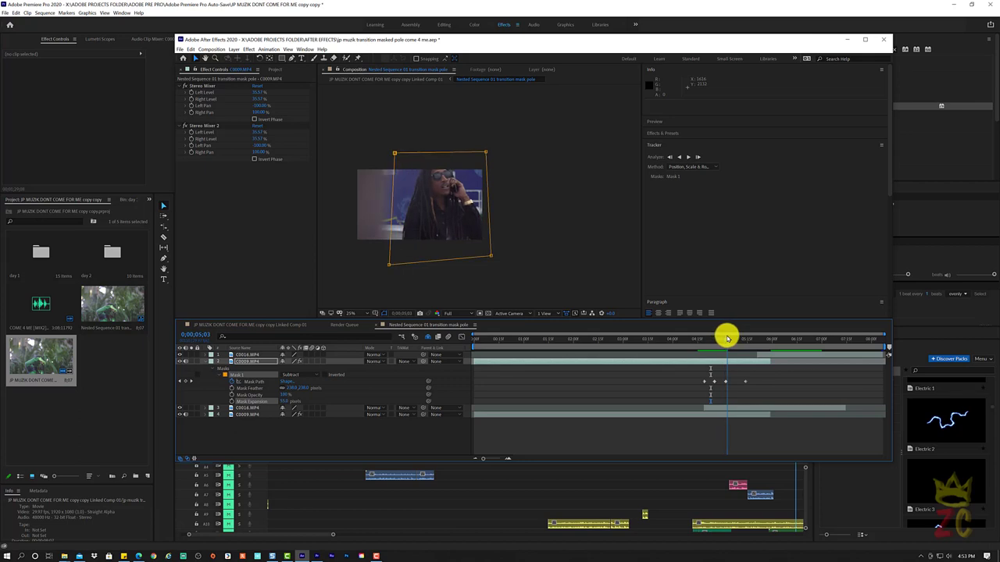
pyautogui.moveTo(722, 339); pyautogui.dragTo(724, 339)
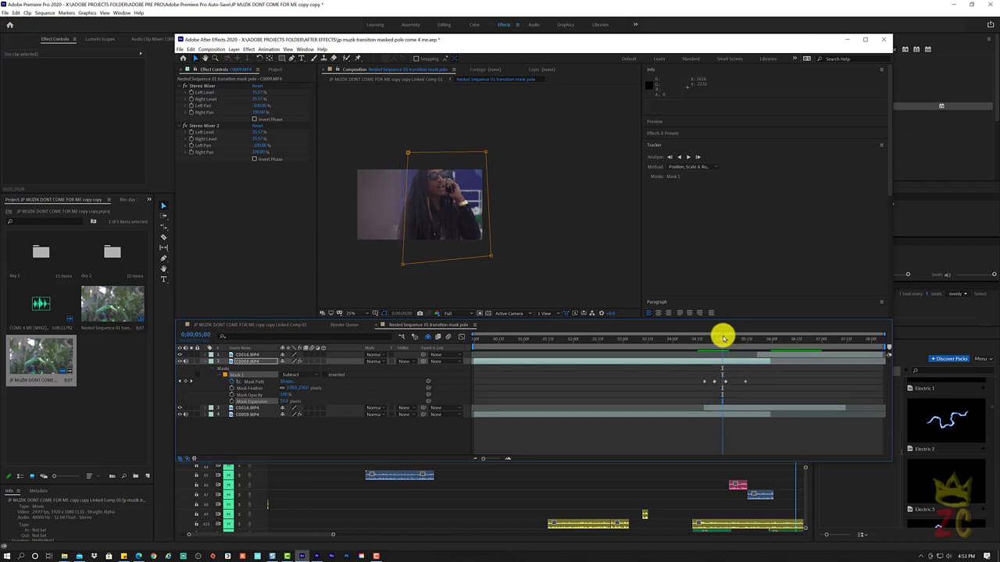
pyautogui.click(179, 382)
pyautogui.click(179, 382)
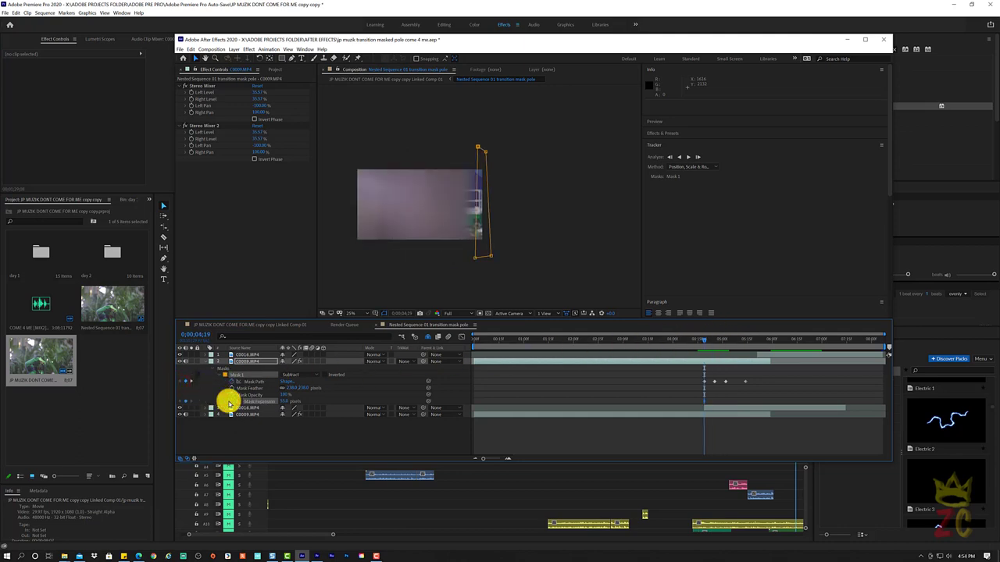
pyautogui.click(192, 382)
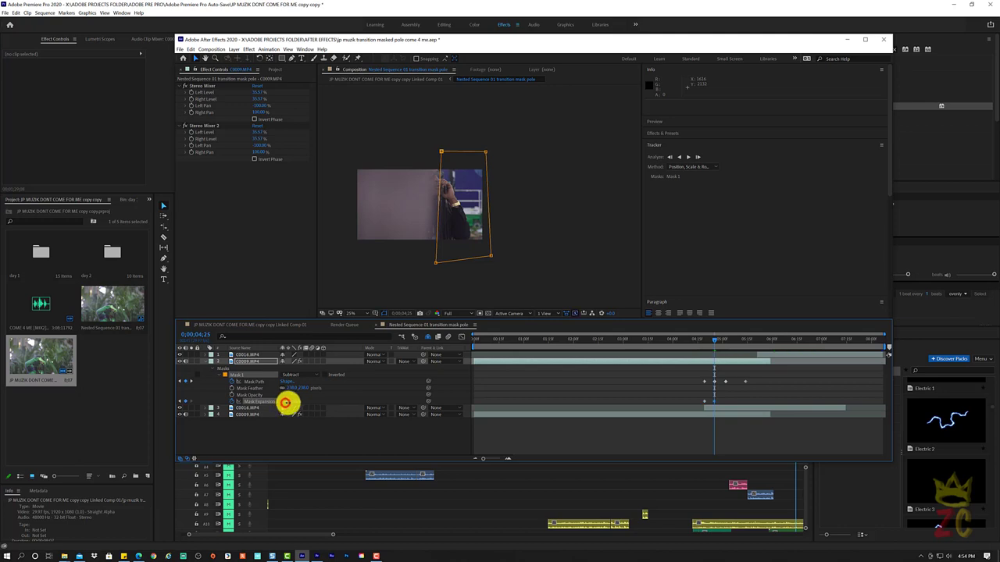
pyautogui.moveTo(285, 402); pyautogui.dragTo(300, 402)
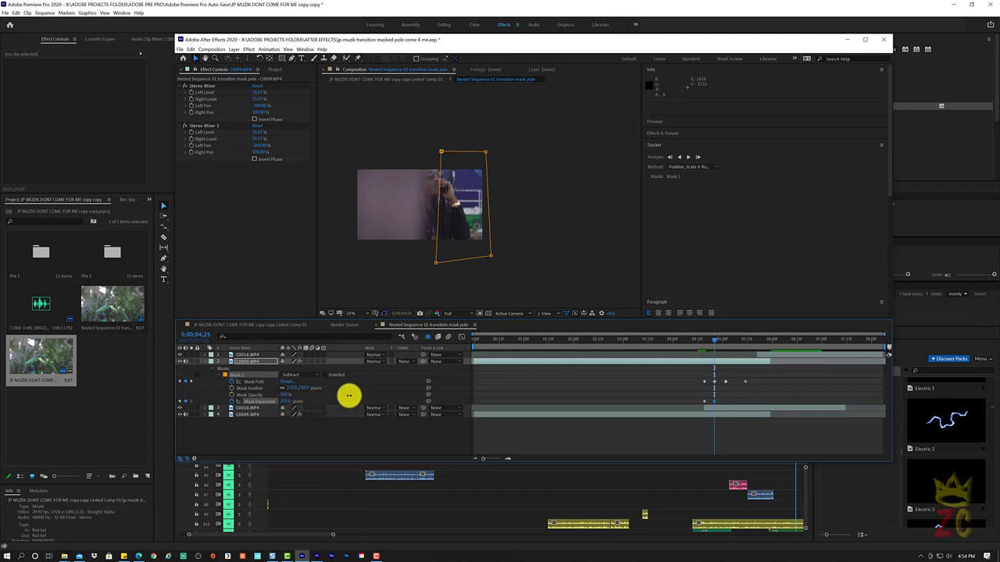
# Step: Scrub and RAM-preview the masked pole wipe from 0;00;04;15
pyautogui.click(705, 342)
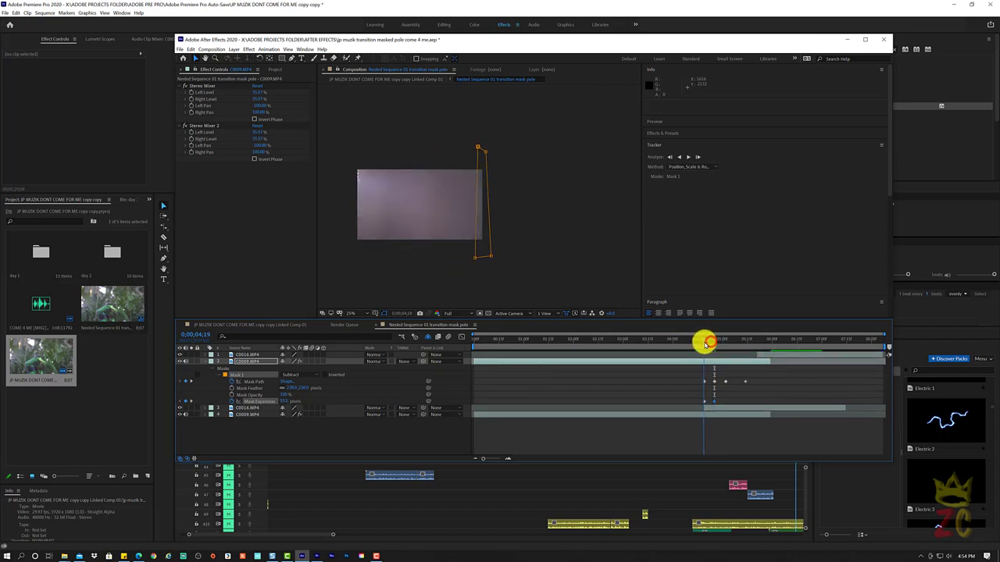
pyautogui.moveTo(706, 344)
pyautogui.mouseDown()
pyautogui.moveTo(762, 345)
pyautogui.moveTo(734, 349)
pyautogui.moveTo(747, 349)
pyautogui.mouseUp()
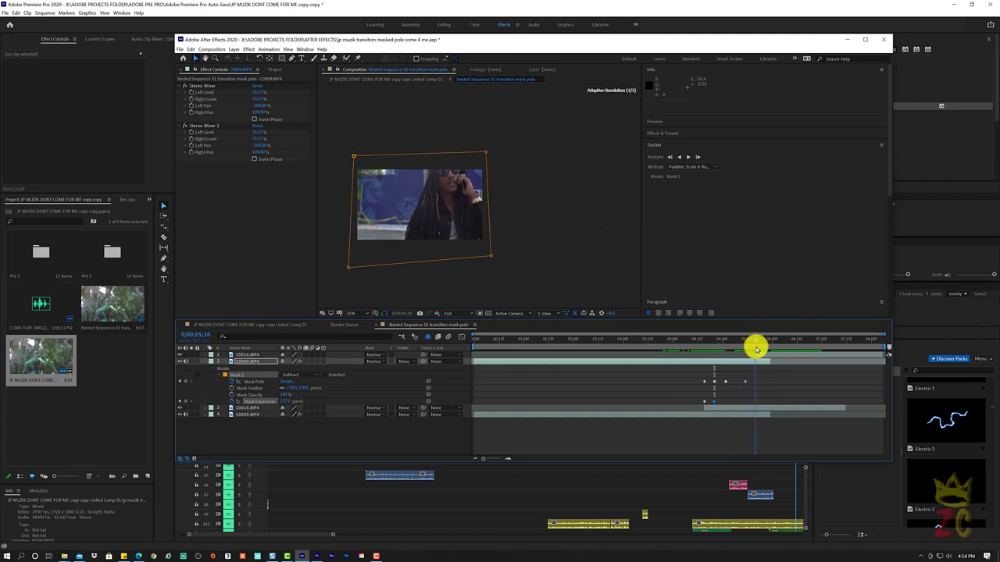
pyautogui.moveTo(740, 349); pyautogui.dragTo(697, 353)
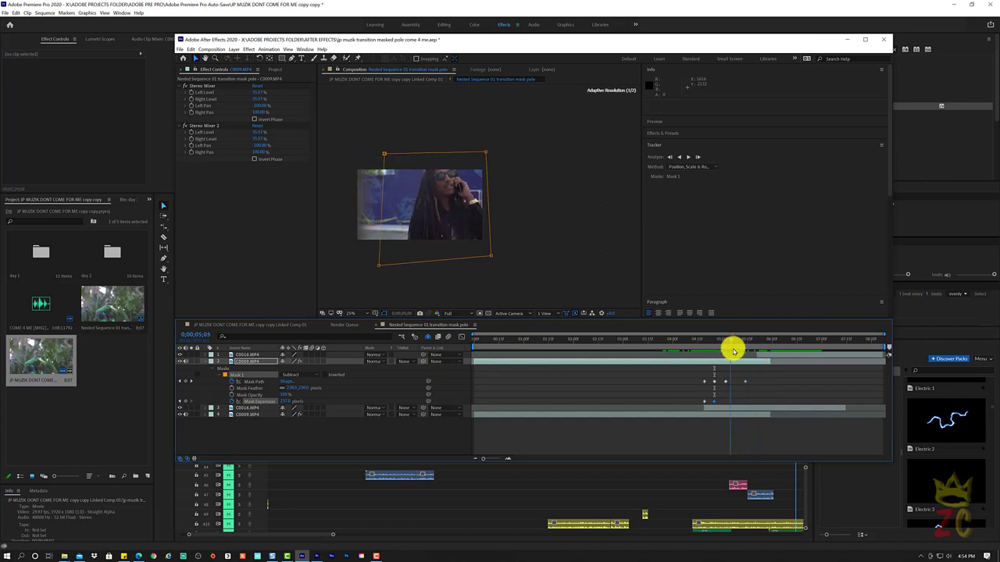
pyautogui.press('space')
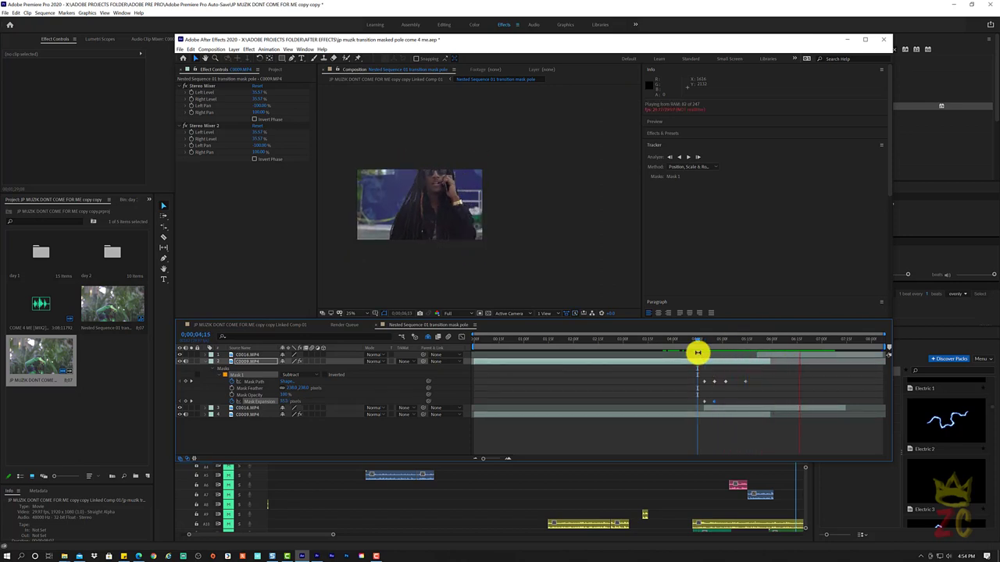
pyautogui.press('space')
# Step: Shift the C0016 layer in time near 0;00;05;22, review it, and return to Premiere Pro
pyautogui.moveTo(746, 344); pyautogui.dragTo(757, 346)
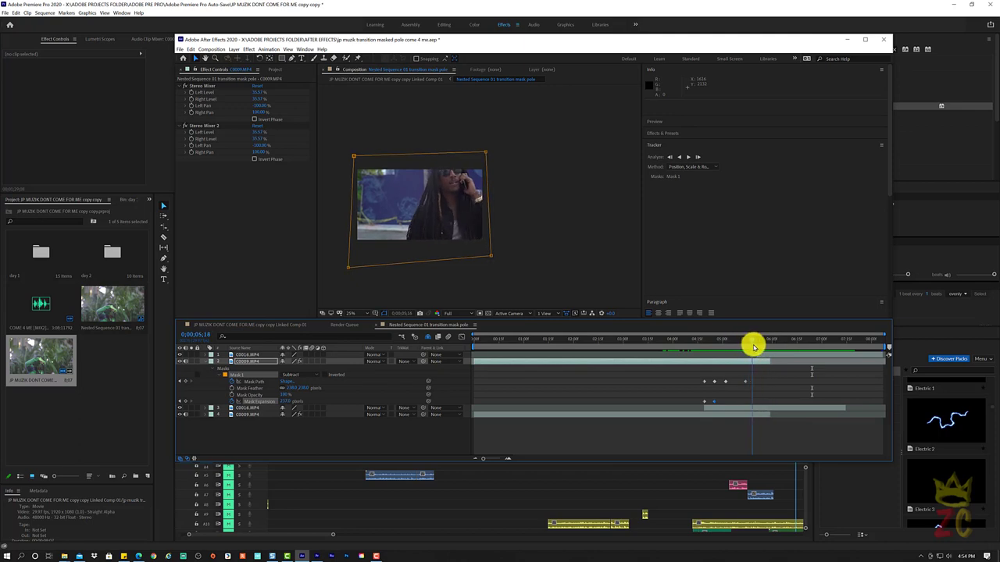
pyautogui.moveTo(763, 350); pyautogui.dragTo(759, 360)
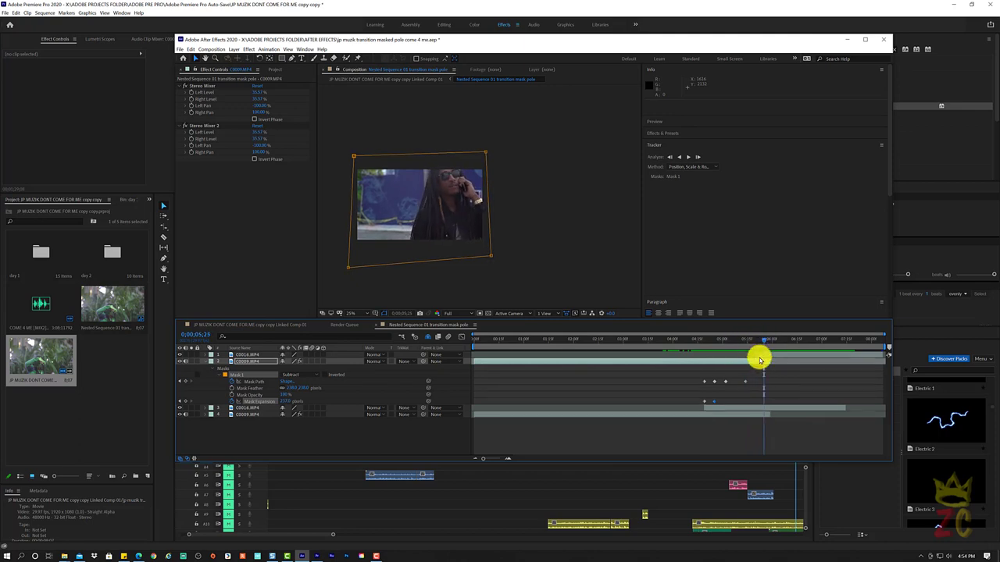
pyautogui.click(759, 357)
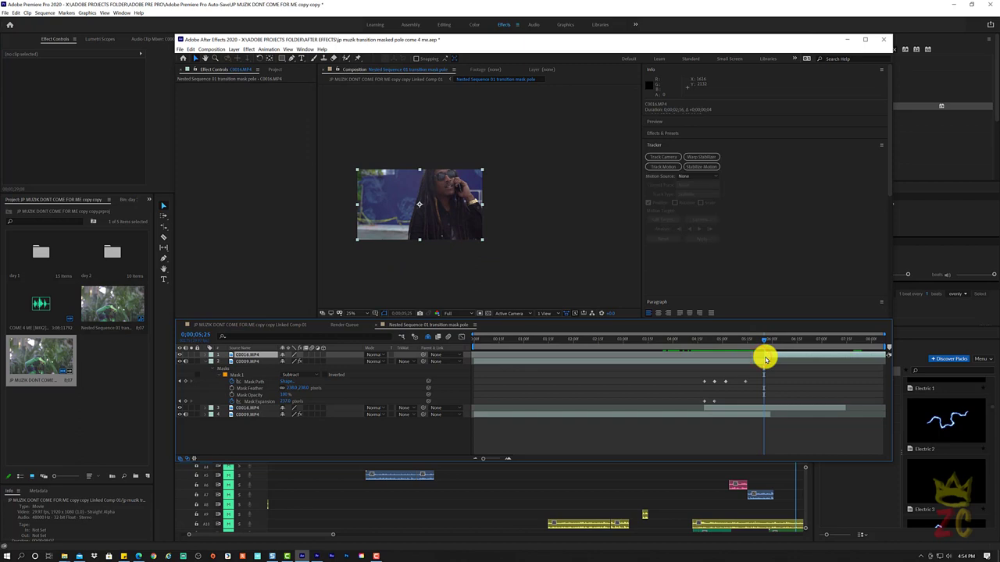
pyautogui.moveTo(766, 356); pyautogui.dragTo(769, 344)
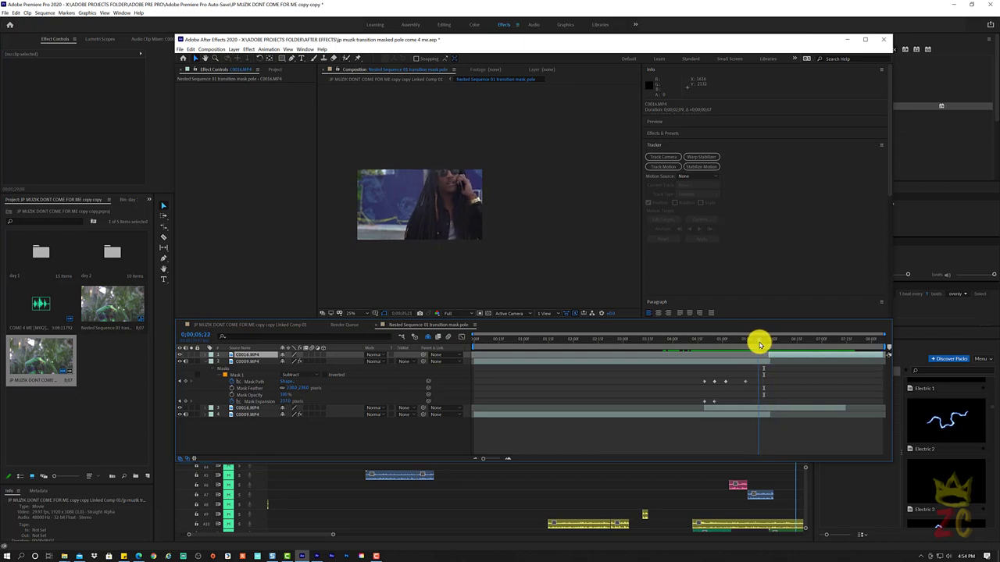
pyautogui.moveTo(770, 344); pyautogui.dragTo(852, 344)
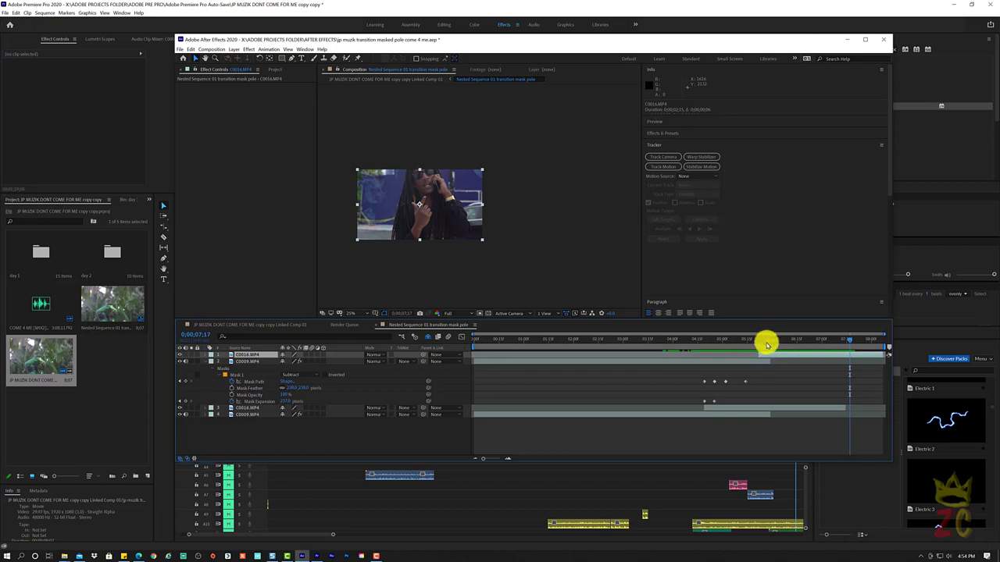
pyautogui.moveTo(767, 345)
pyautogui.mouseDown()
pyautogui.moveTo(754, 337)
pyautogui.moveTo(780, 356)
pyautogui.moveTo(768, 342)
pyautogui.moveTo(760, 358)
pyautogui.moveTo(666, 362)
pyautogui.moveTo(755, 355)
pyautogui.moveTo(743, 339)
pyautogui.moveTo(839, 333)
pyautogui.mouseUp()
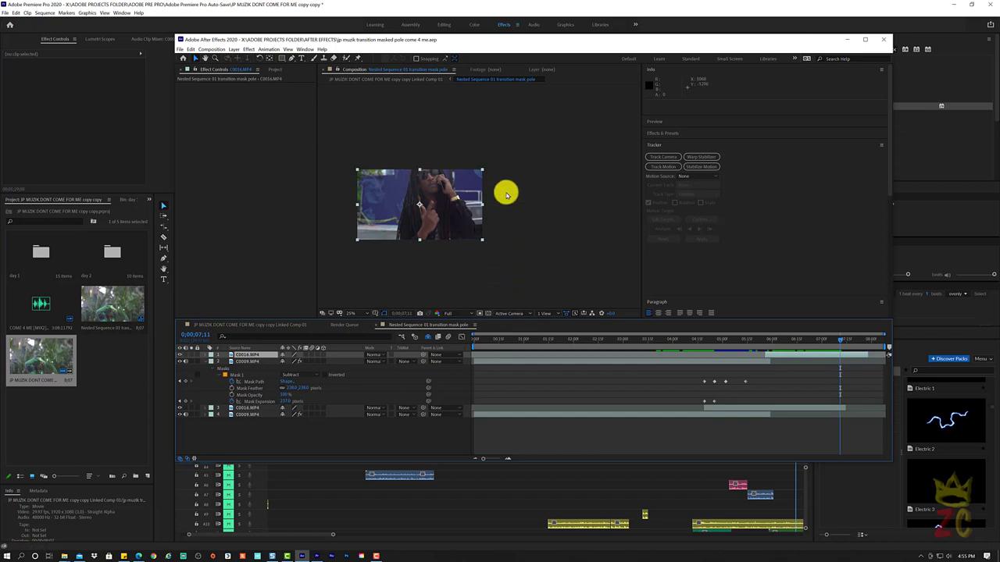
pyautogui.click(507, 7)
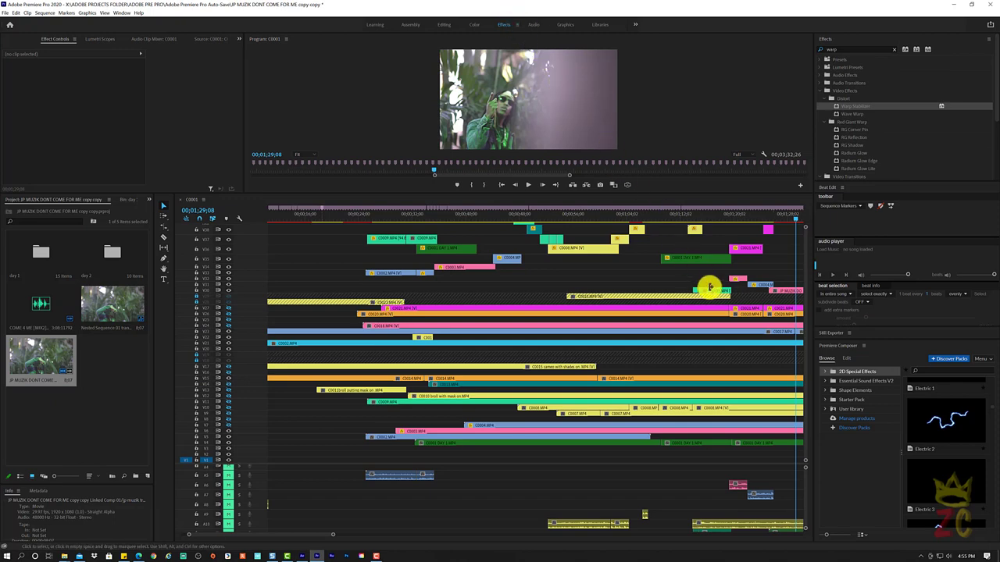
# Step: Play the C0001 sequence from 00;01;23;06 toward the transition
pyautogui.scroll(-3, 708, 288)
pyautogui.scroll(-3, 708, 286)
pyautogui.scroll(-3, 707, 286)
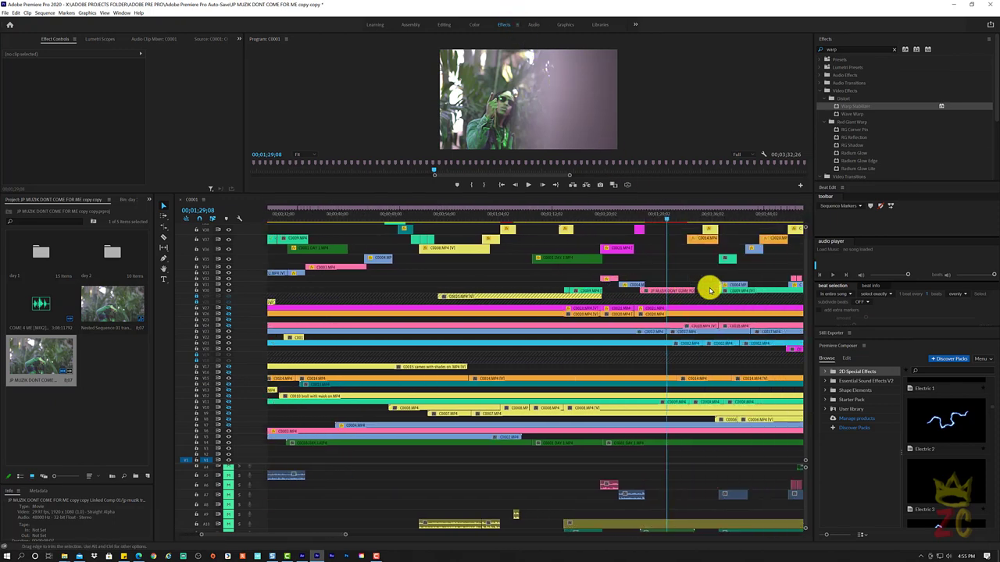
pyautogui.click(642, 215)
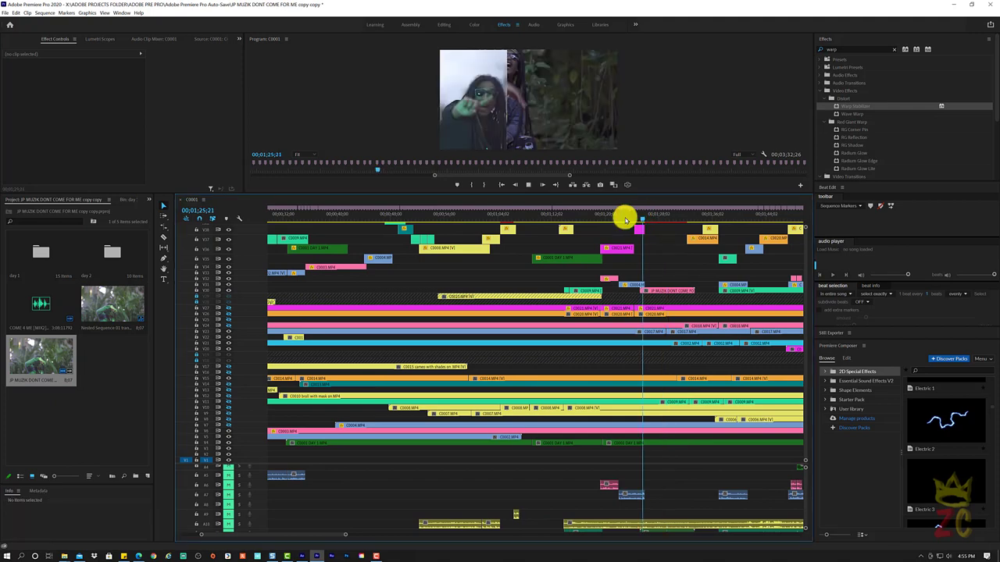
pyautogui.press('space')
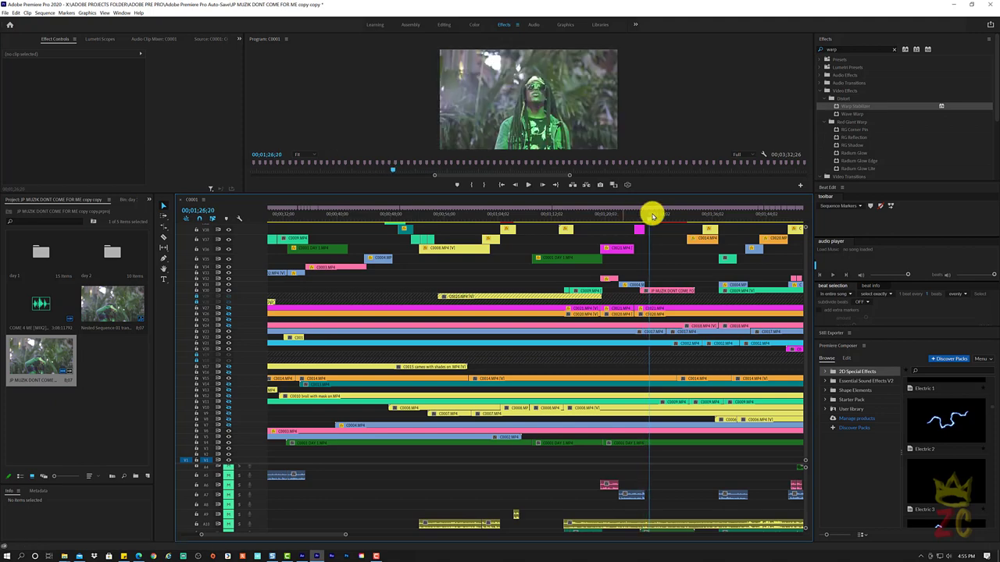
pyautogui.click(630, 216)
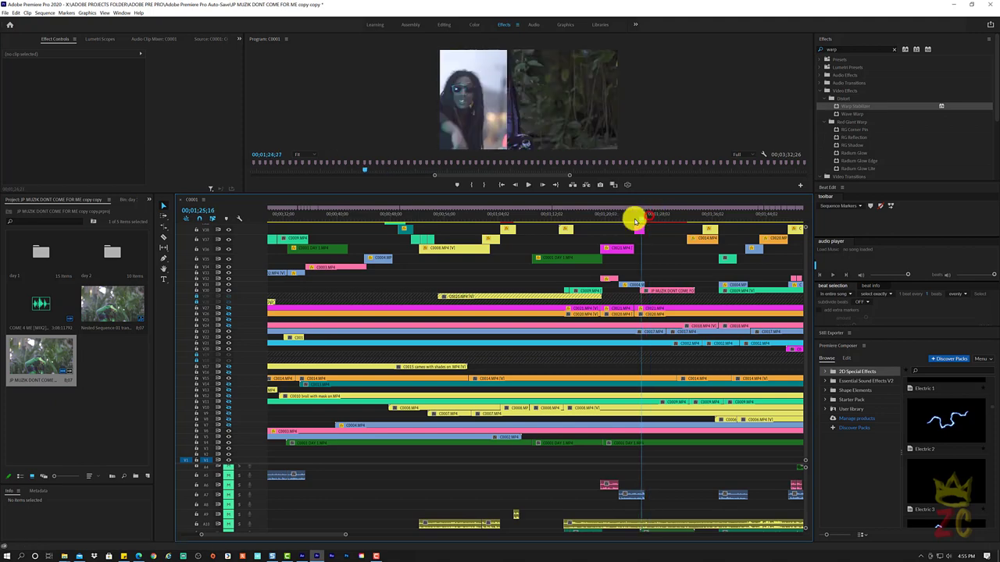
pyautogui.press('space')
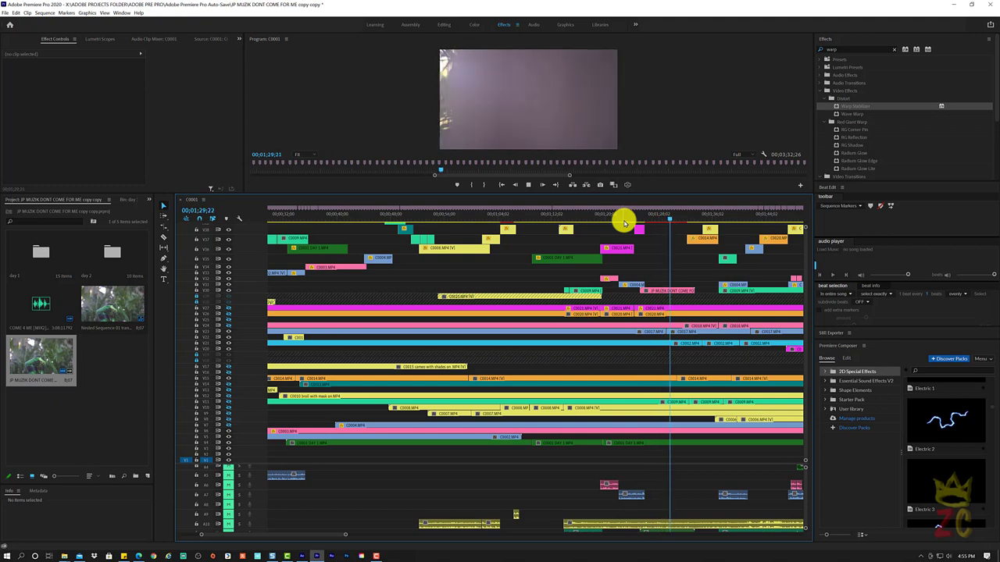
# Step: Replay the pole-wipe transition around 00;01;29 several times into the phone-call shot
pyautogui.moveTo(675, 220); pyautogui.dragTo(653, 220)
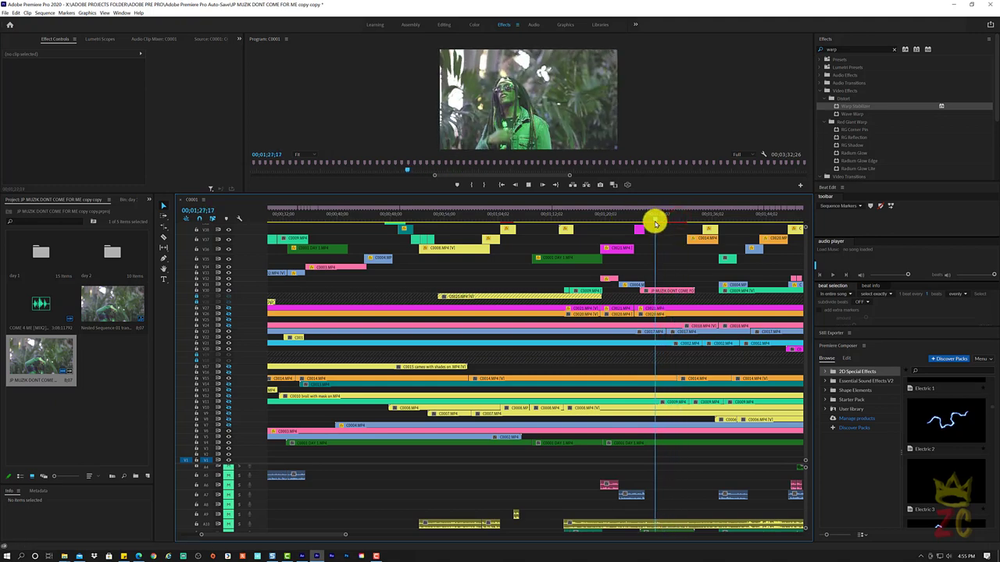
pyautogui.press('space')
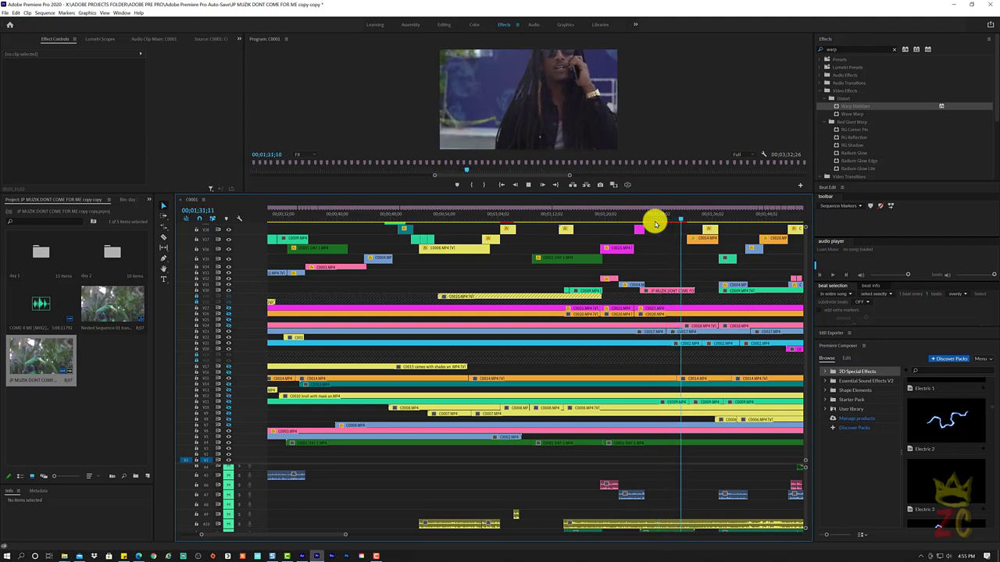
pyautogui.press('space')
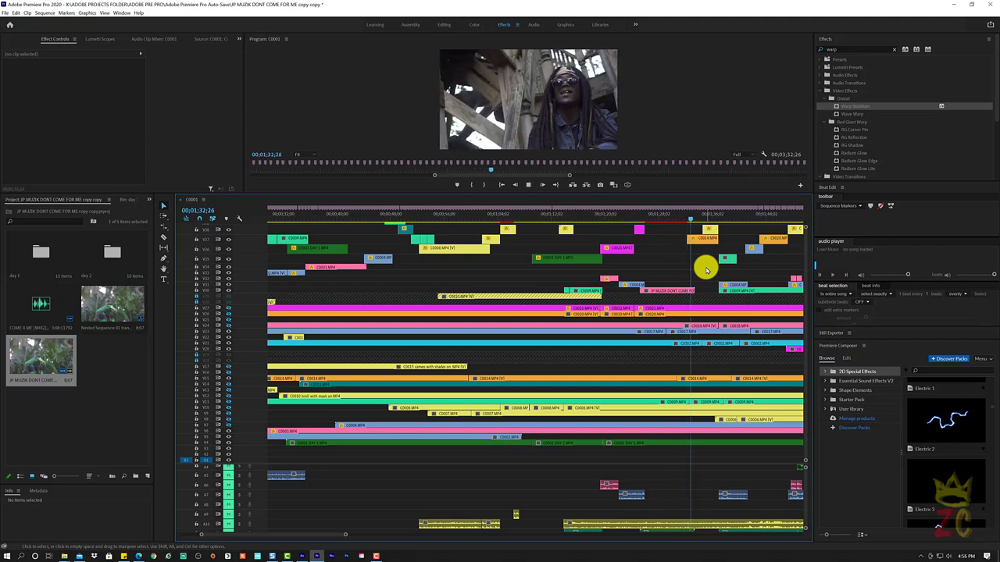
pyautogui.press('space')
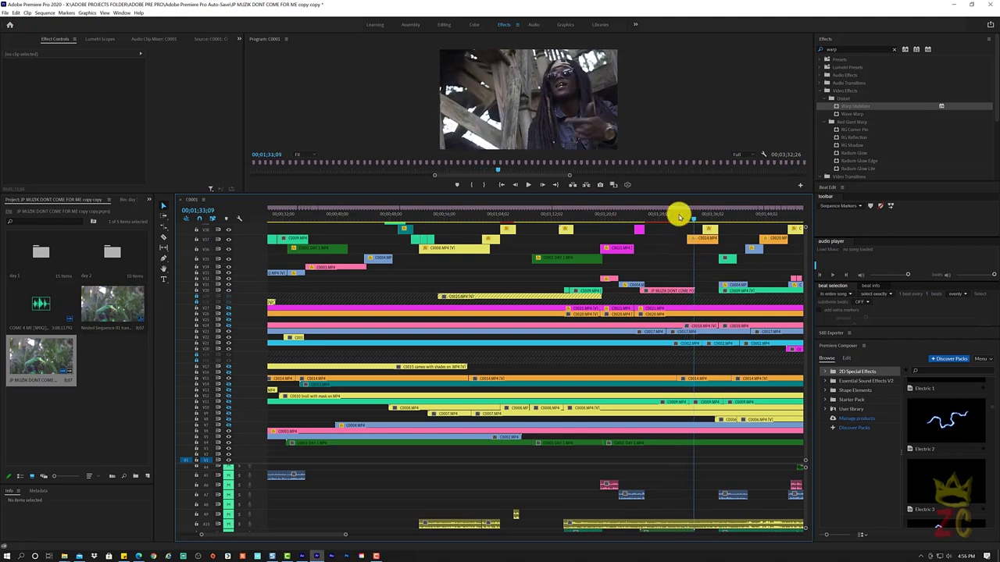
pyautogui.click(666, 213)
pyautogui.press('space')
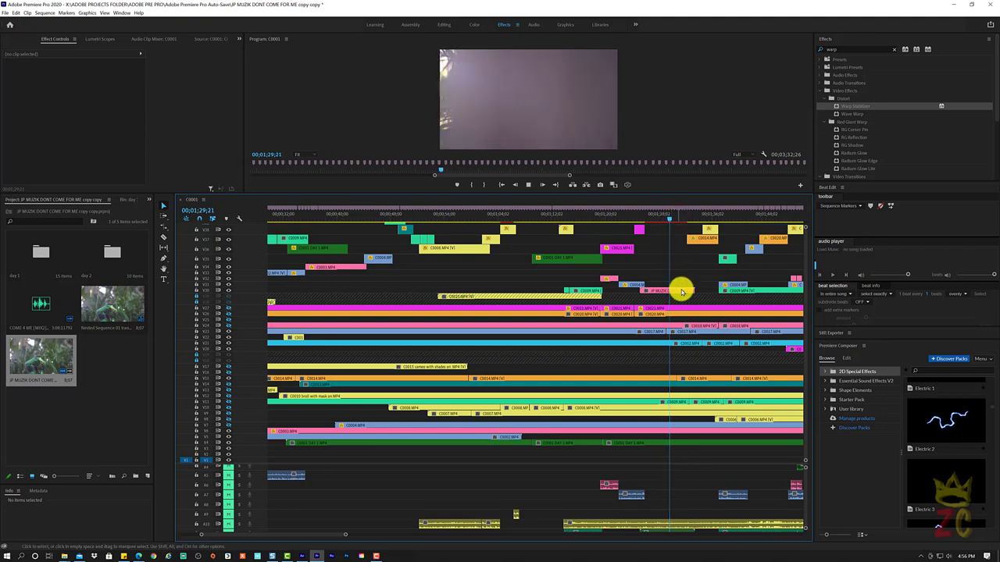
pyautogui.press('space')
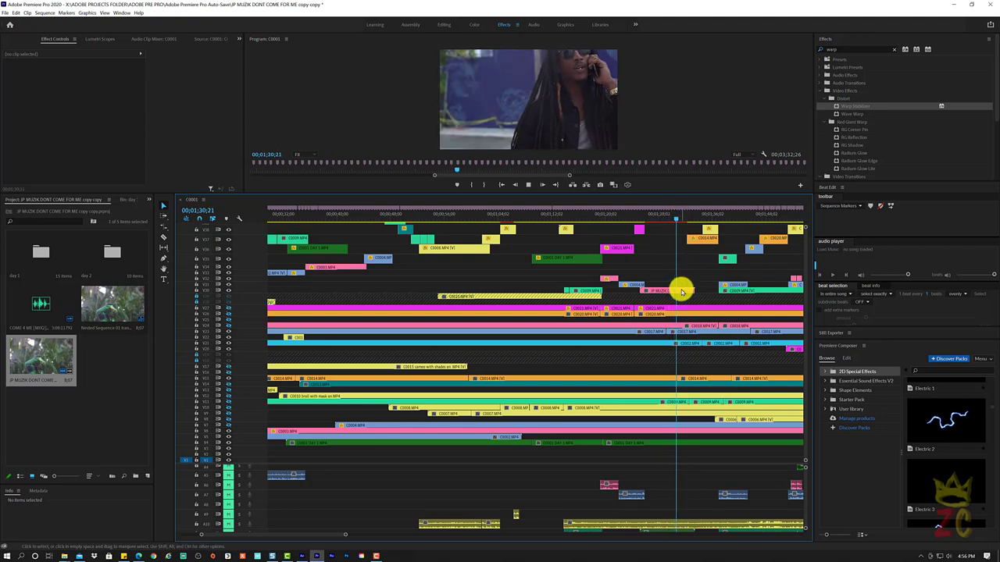
pyautogui.press('space')
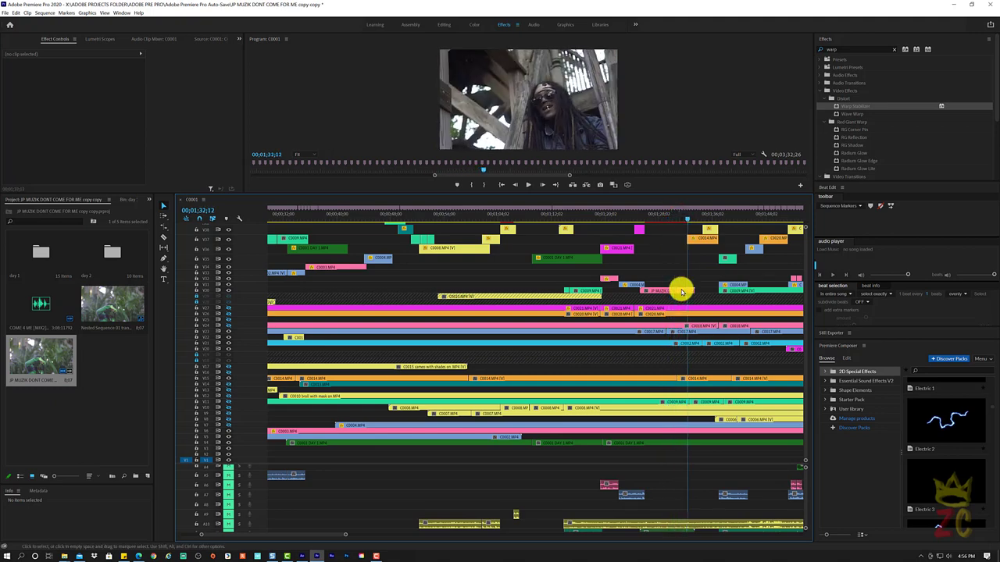
pyautogui.click(664, 219)
pyautogui.press('space')
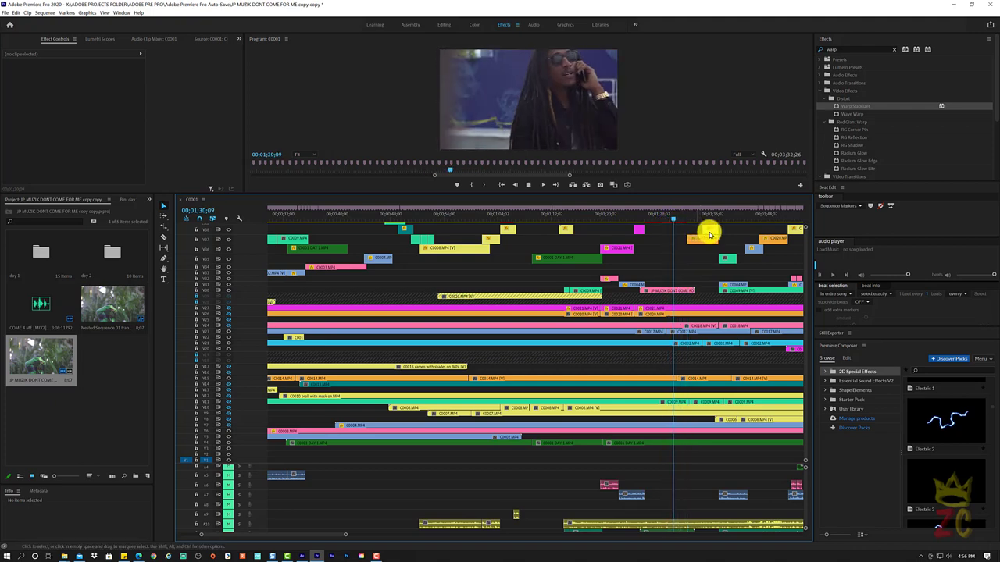
# Step: Split C0002.MP4 on the top track and slide the cut piece slightly earlier
pyautogui.press('space')
pyautogui.click(709, 234)
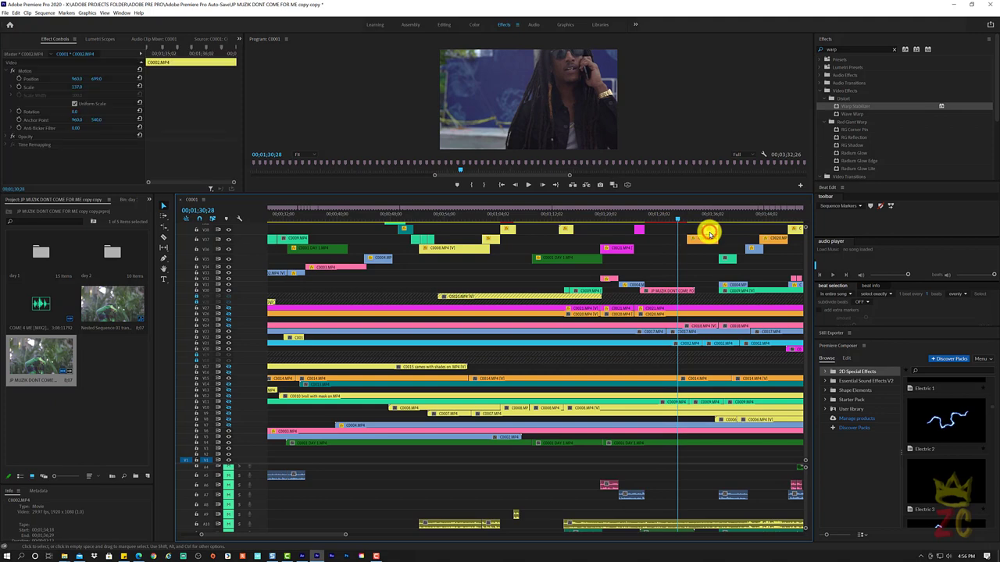
pyautogui.press('c')
pyautogui.click(710, 232)
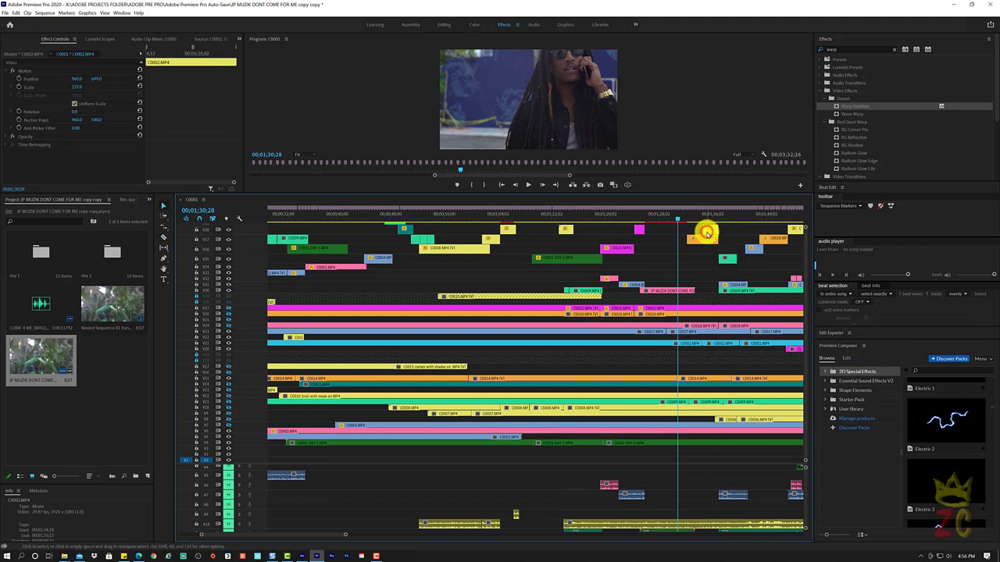
pyautogui.moveTo(703, 233); pyautogui.dragTo(680, 233)
# Step: Play back the edit, then select the small yellow clip near the playhead
pyautogui.press('space')
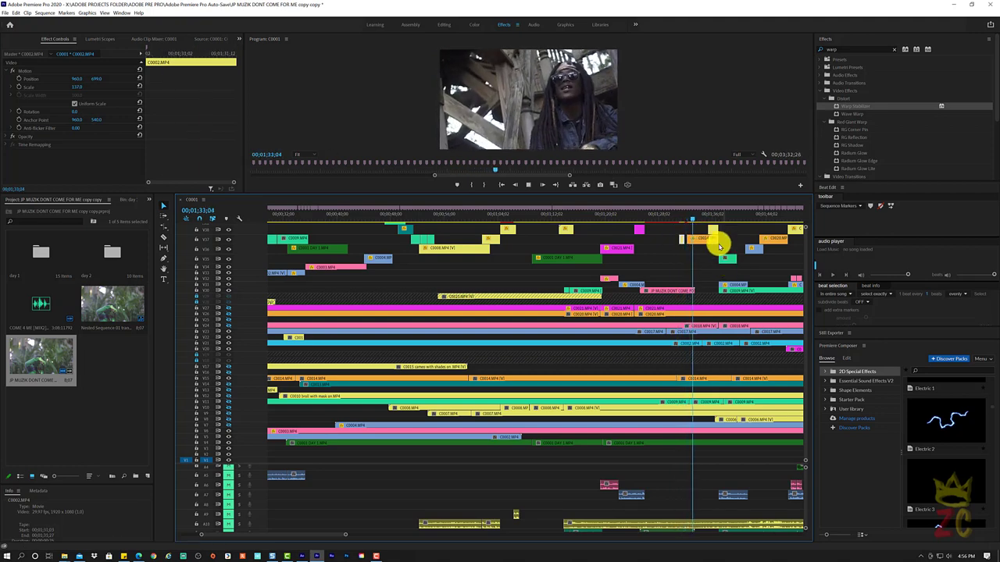
pyautogui.press('space')
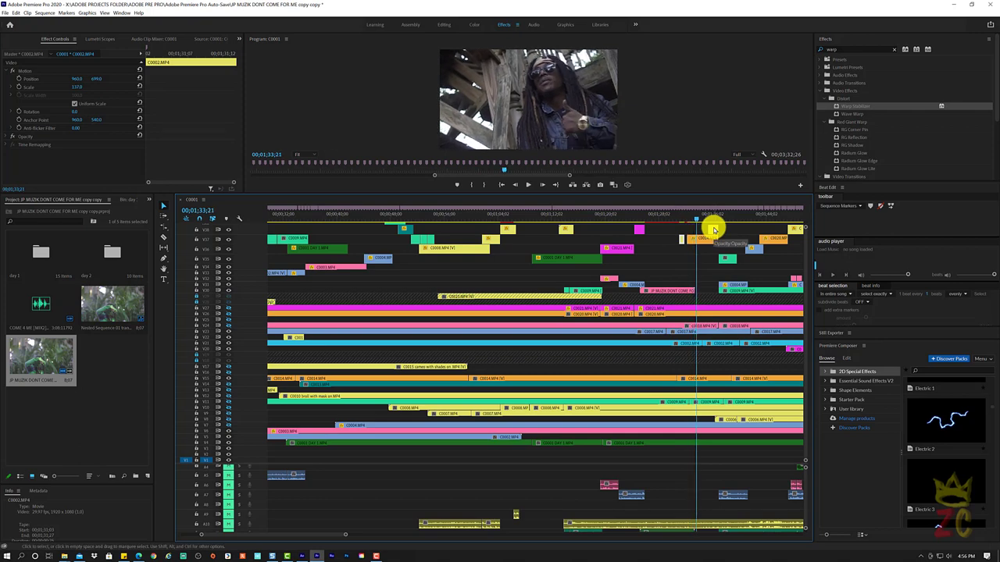
pyautogui.press('space')
pyautogui.click(713, 230)
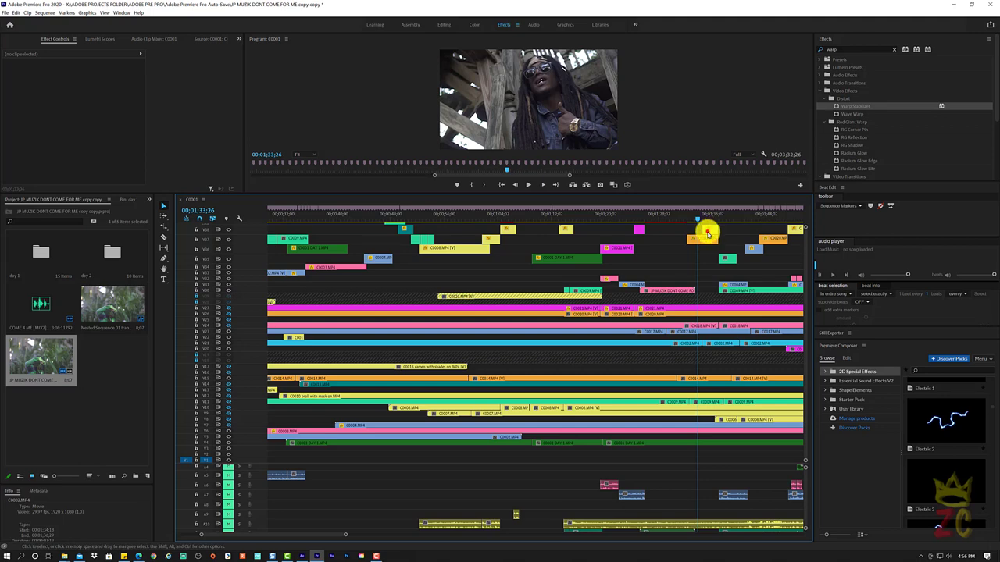
pyautogui.click(681, 229)
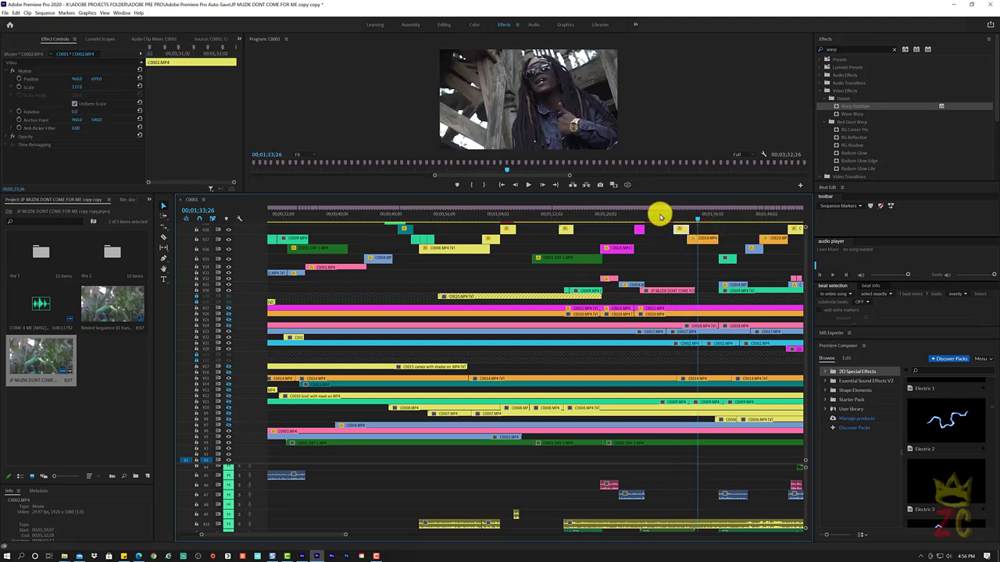
# Step: Replay the section around 1:28–1:30 repeatedly to check the moved clip's timing
pyautogui.click(660, 216)
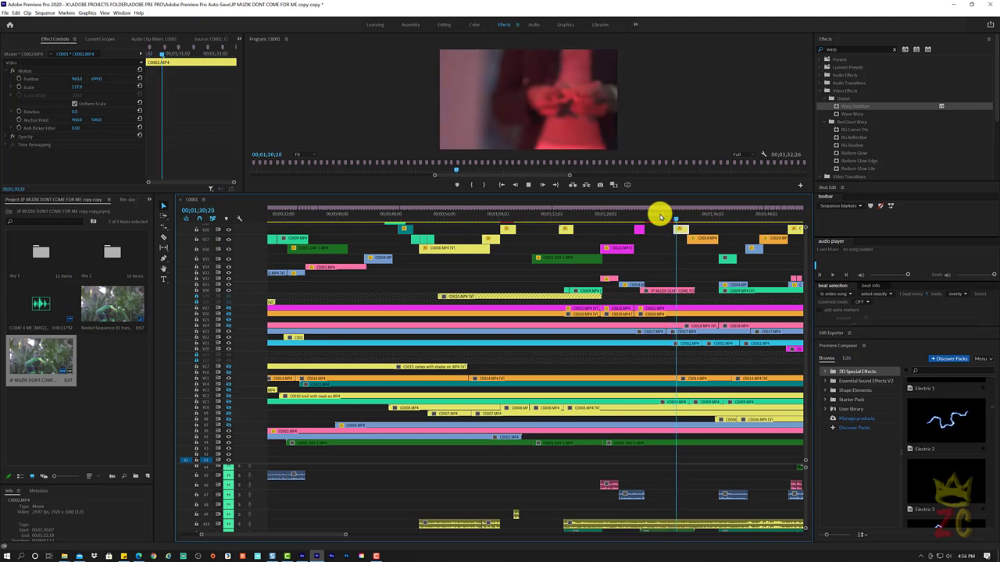
pyautogui.press('space')
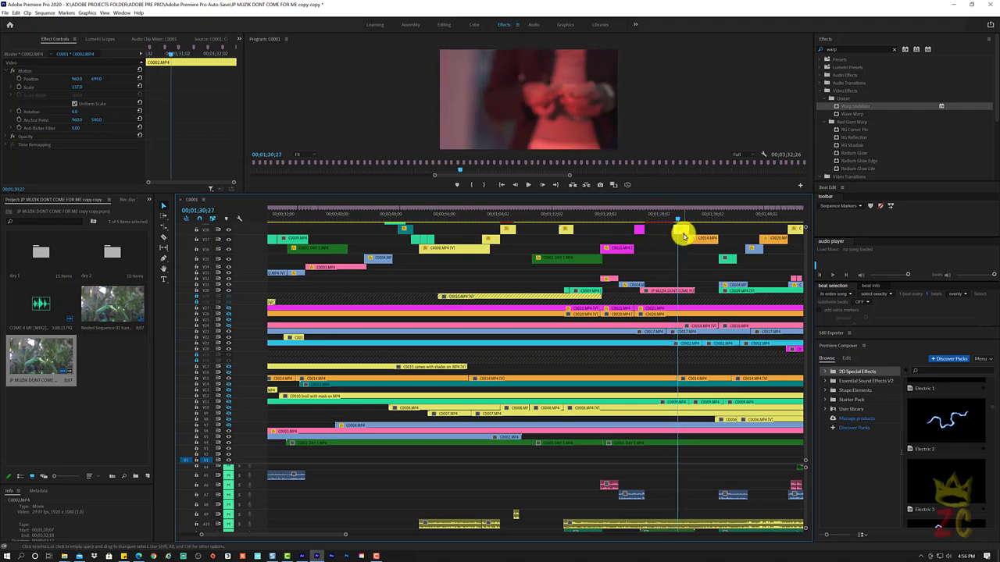
pyautogui.press('space')
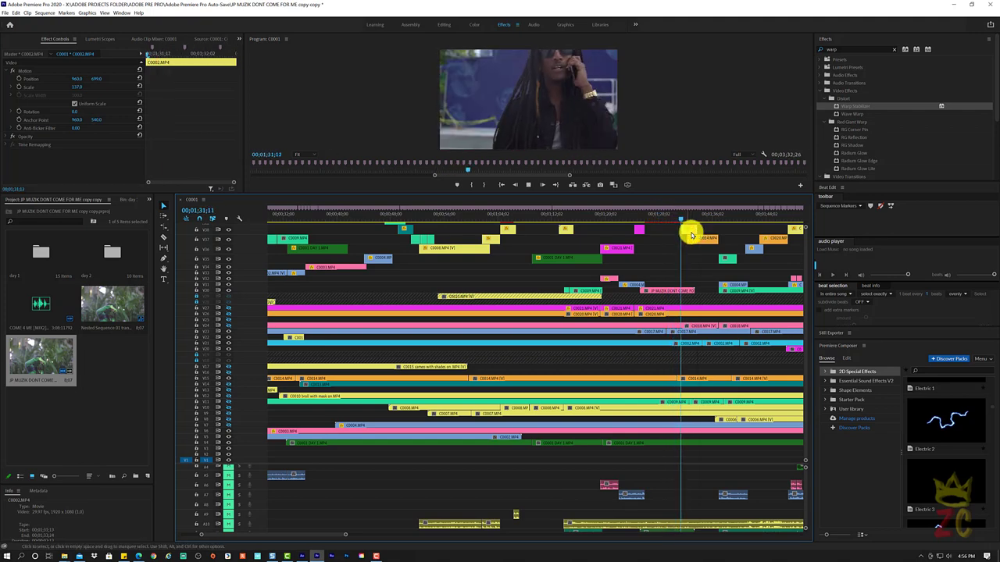
pyautogui.click(675, 217)
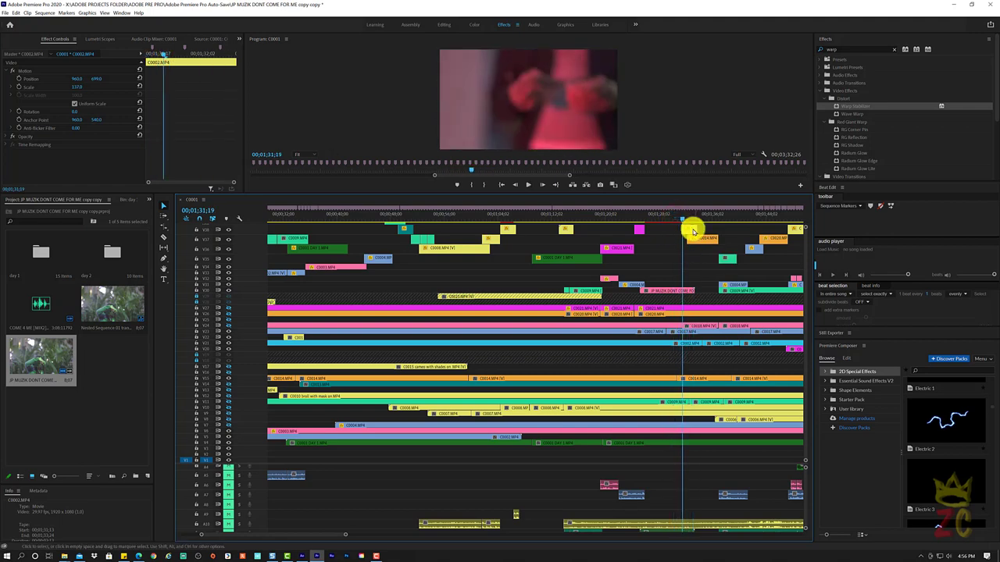
pyautogui.press('space')
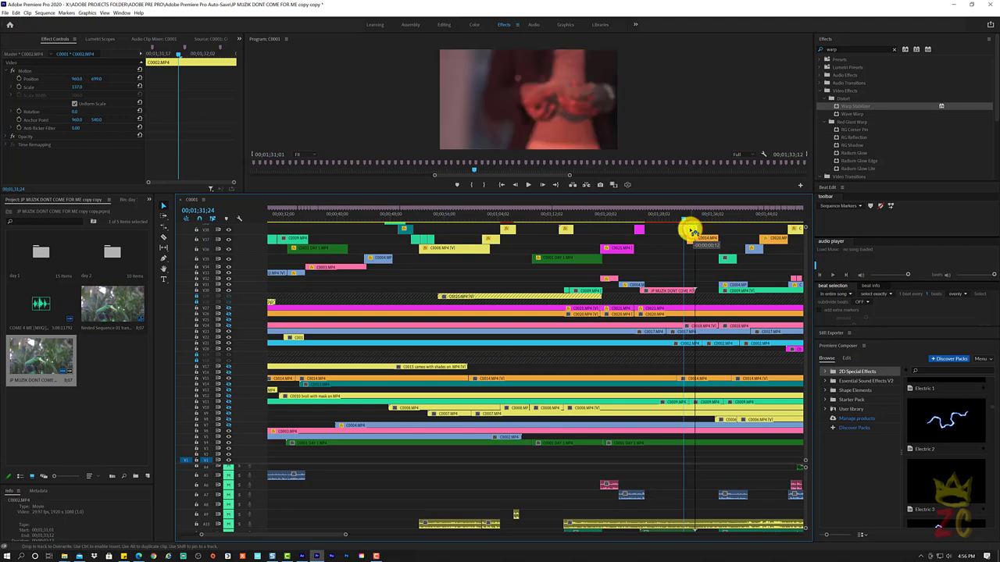
pyautogui.click(675, 214)
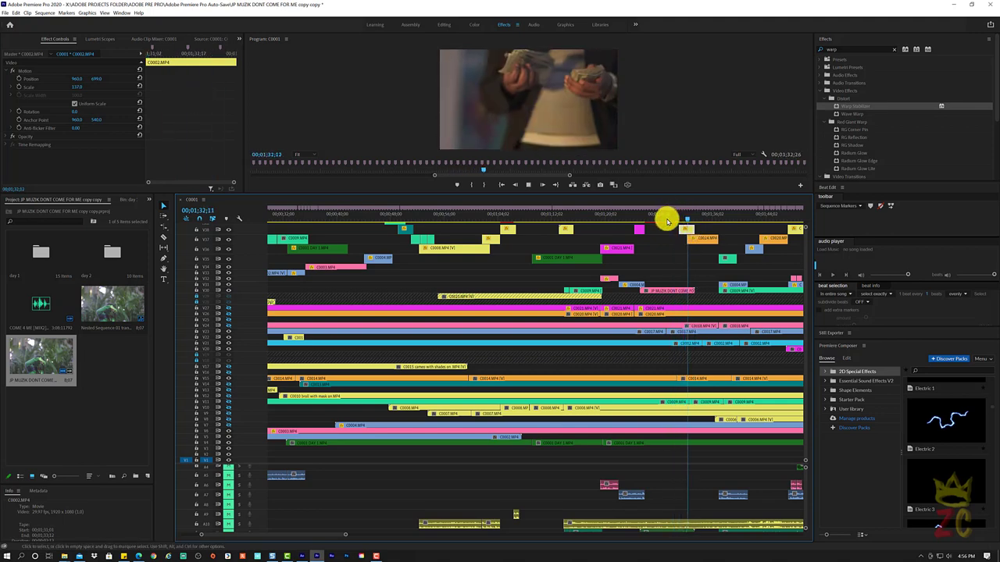
pyautogui.click(667, 218)
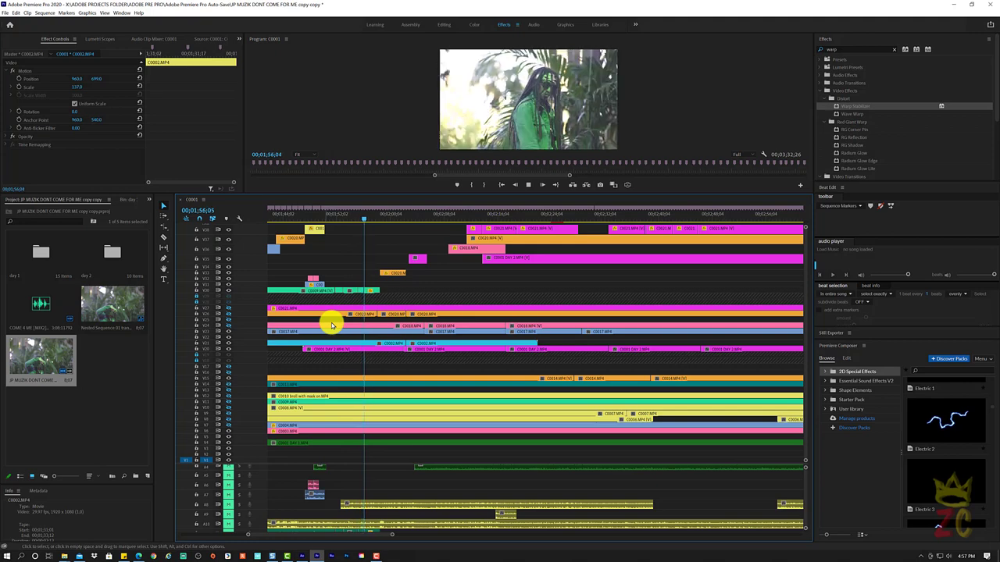
# Step: Pause near 2:00 and trim C0020's left edge so the clip starts earlier
pyautogui.press('space')
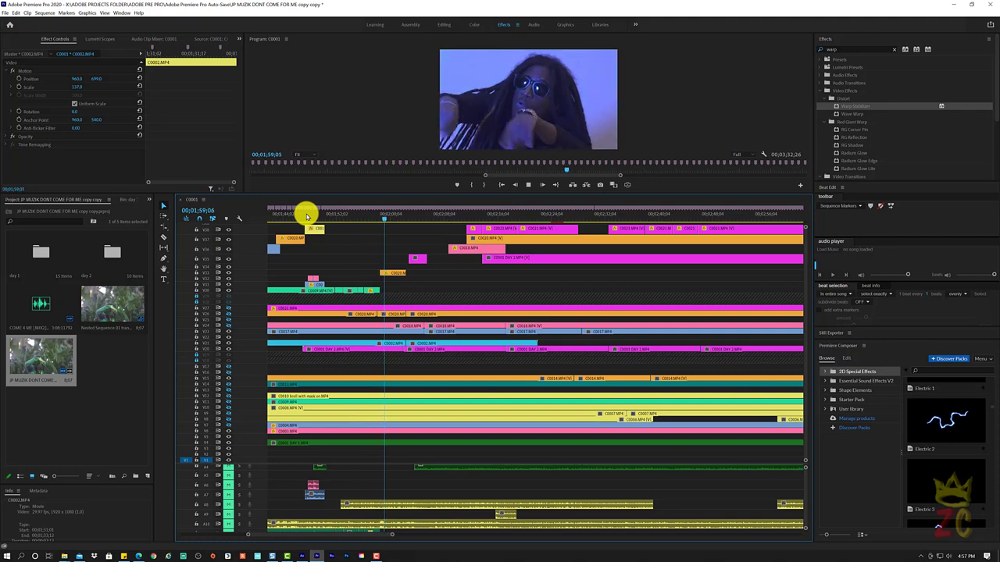
pyautogui.press('space')
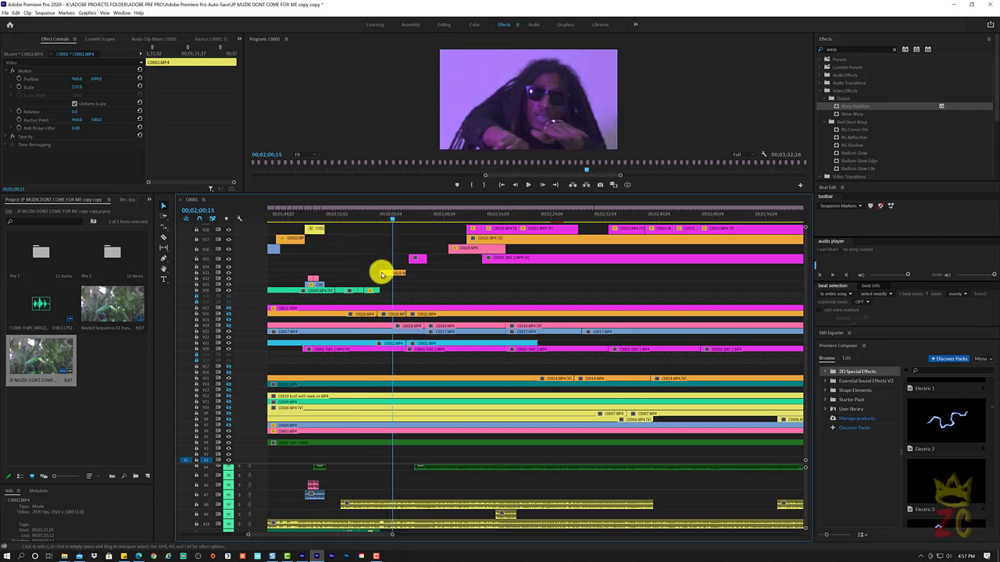
pyautogui.moveTo(380, 272); pyautogui.dragTo(375, 271)
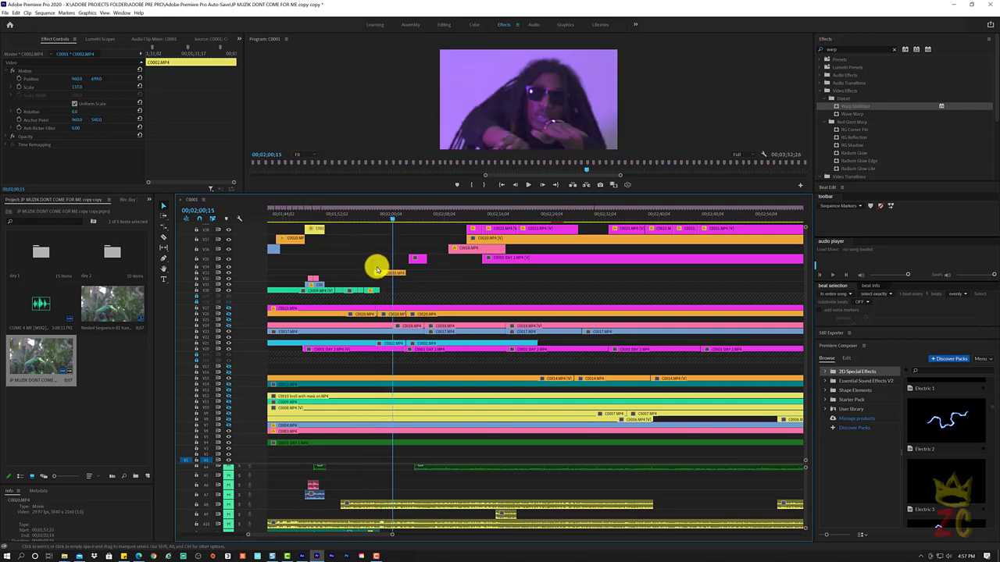
# Step: Preview the section from about 1:57 to 1:59, then select the C0020 clip
pyautogui.click(372, 220)
pyautogui.press('space')
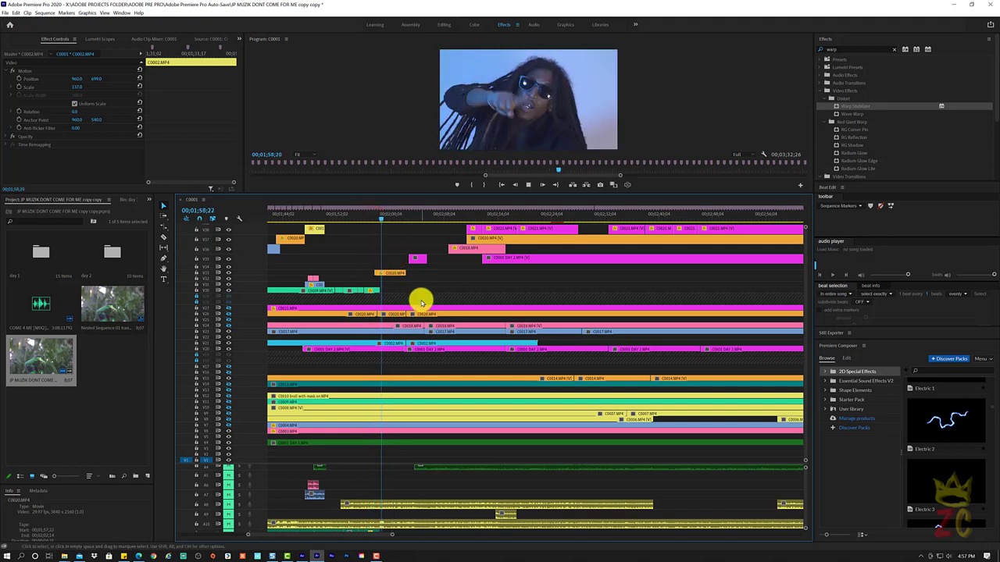
pyautogui.press('space')
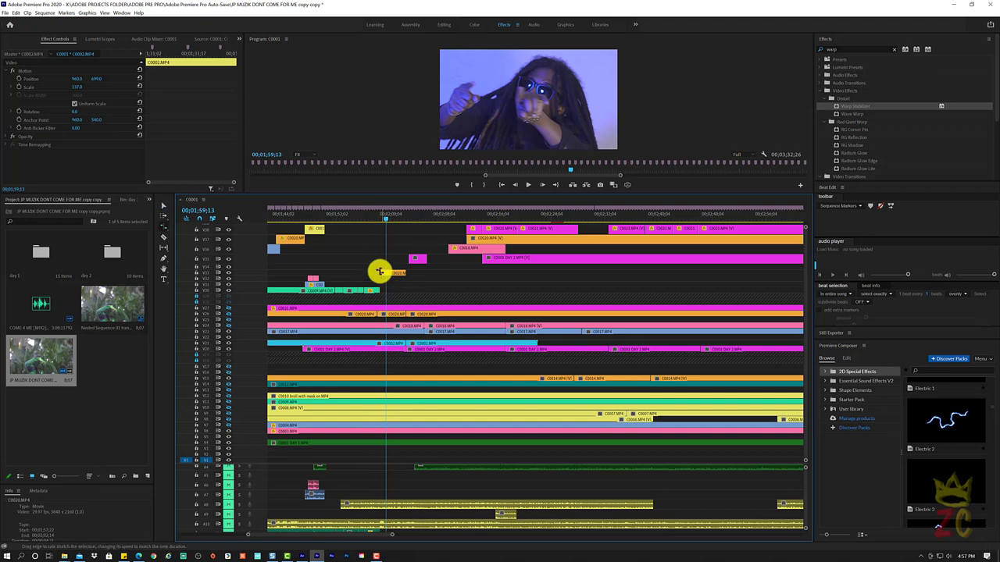
pyautogui.click(379, 271)
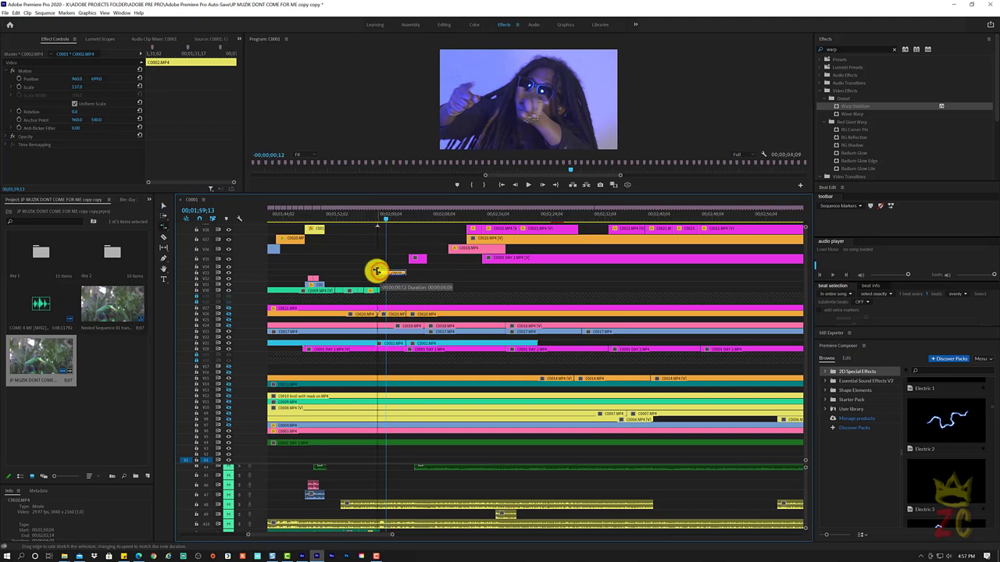
# Step: Replay the edit from just before C0020, then again from about 1:45
pyautogui.click(374, 220)
pyautogui.press('space')
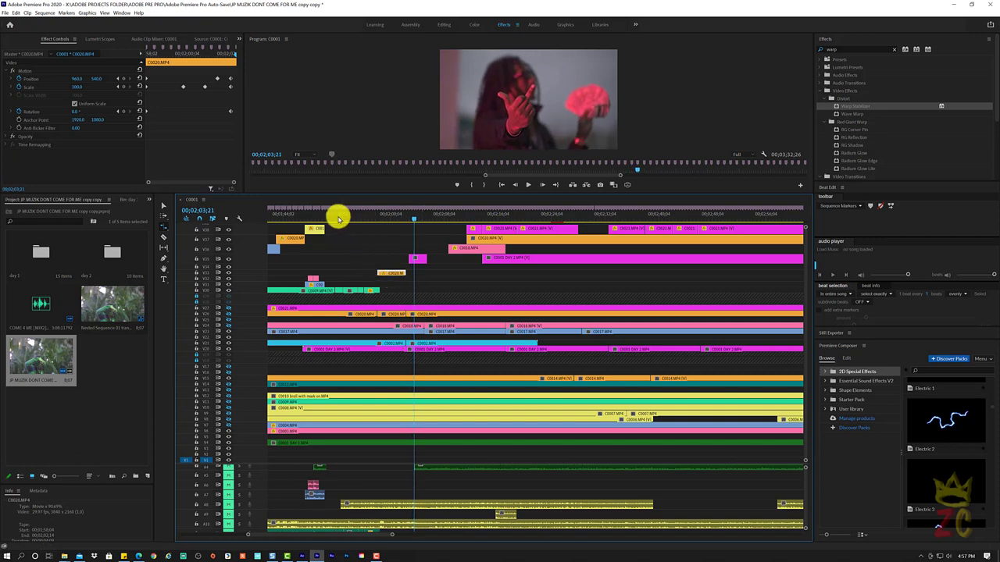
pyautogui.moveTo(334, 212); pyautogui.dragTo(289, 216)
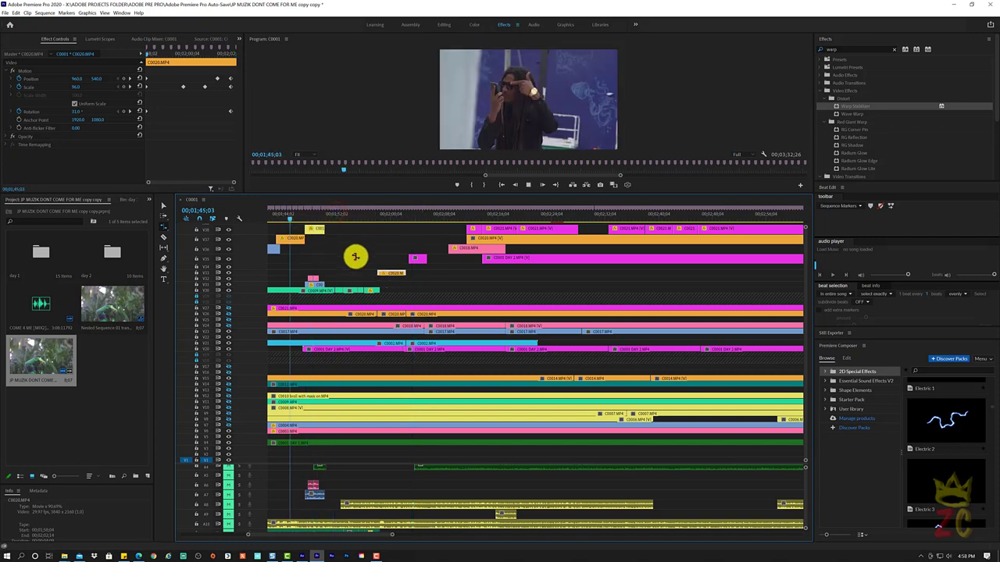
pyautogui.press('space')
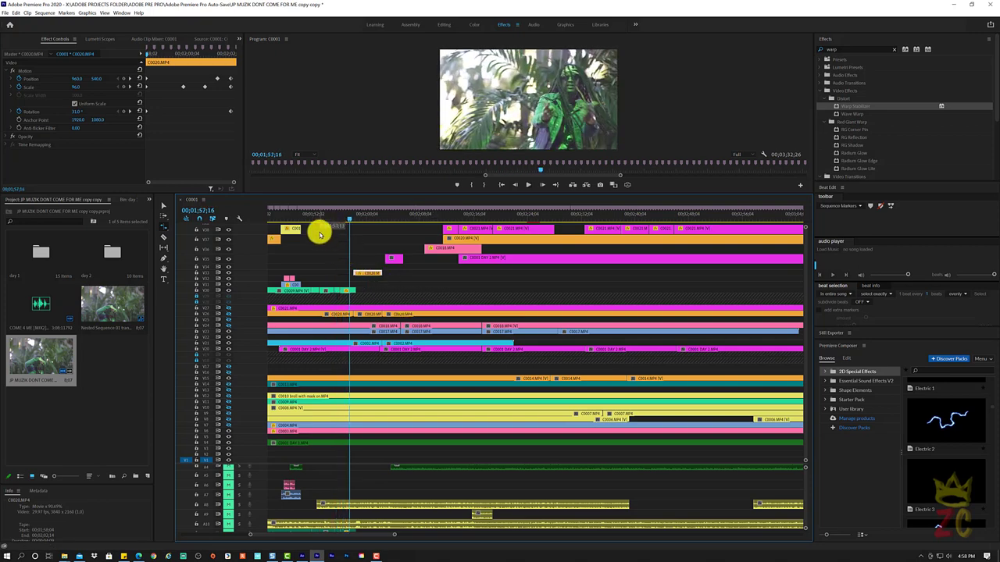
# Step: Play from 1:49 to 1:56 with Rate Stretch active, then step a few frames forward
pyautogui.click(296, 217)
pyautogui.press('space')
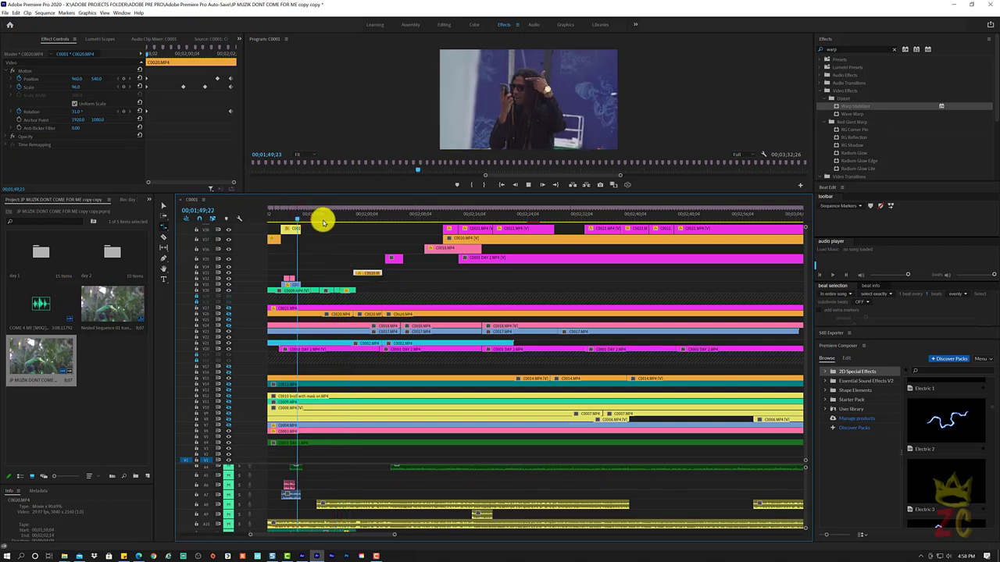
pyautogui.press('r')
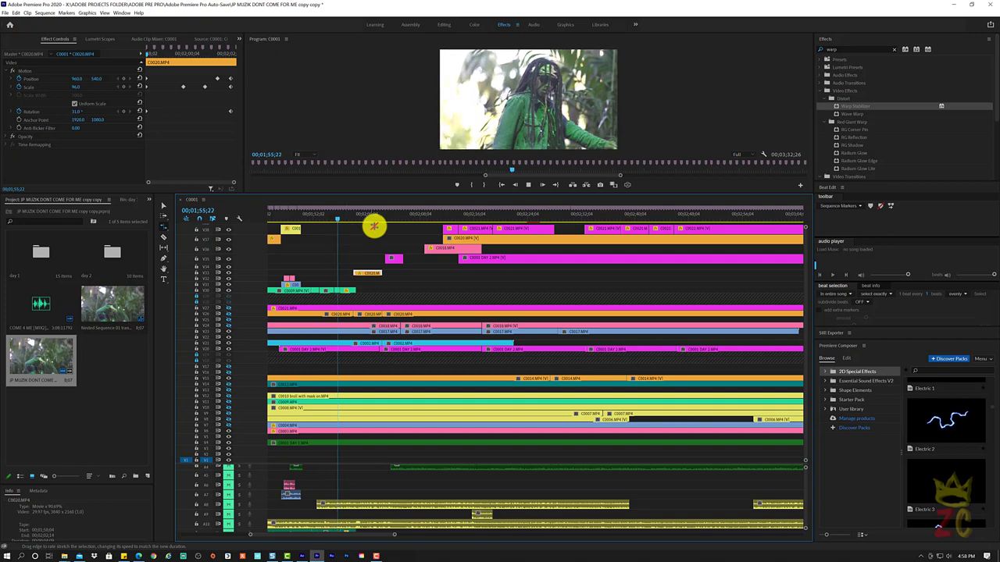
pyautogui.press('space')
pyautogui.hotkey('shift', 'Right')
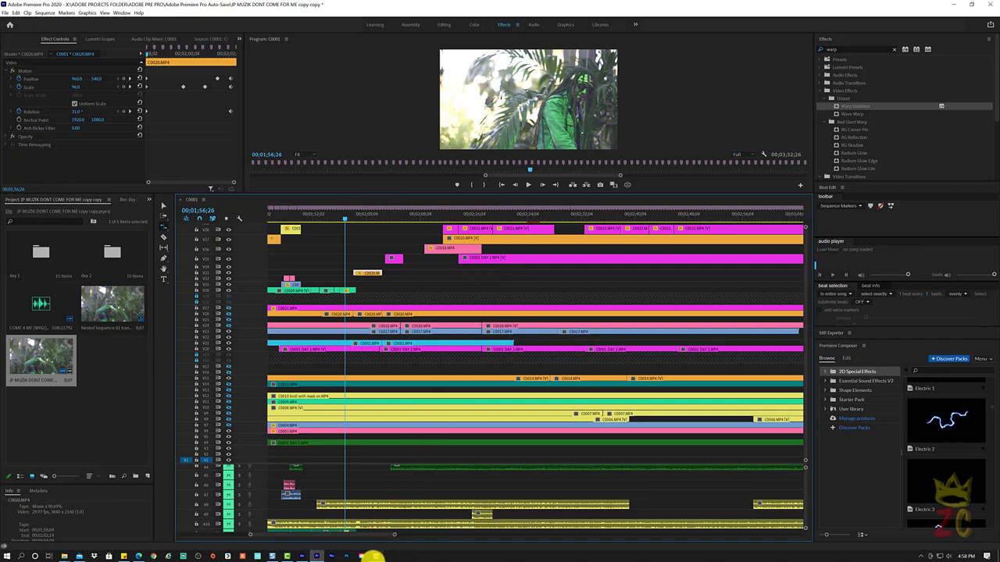
pyautogui.click(373, 556)
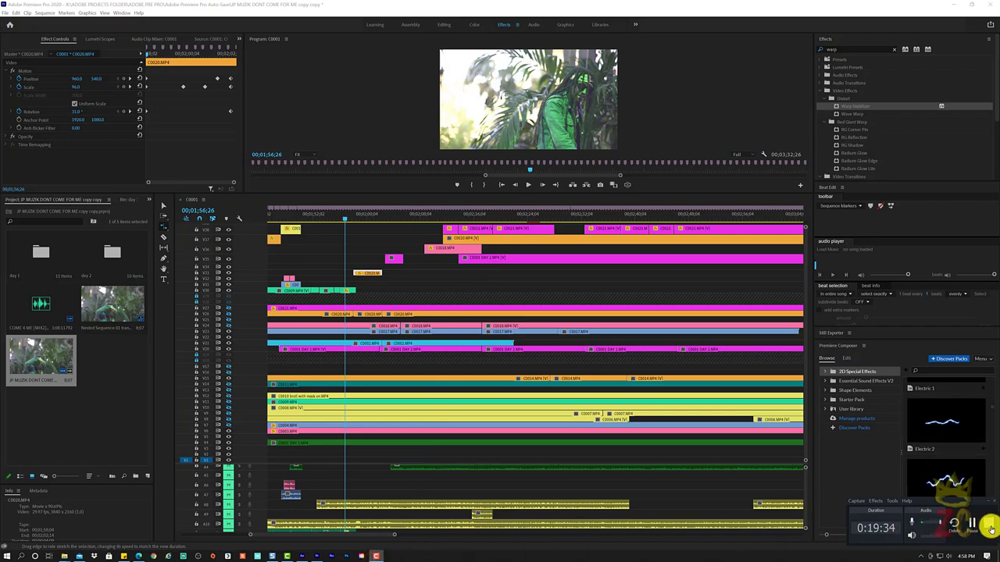